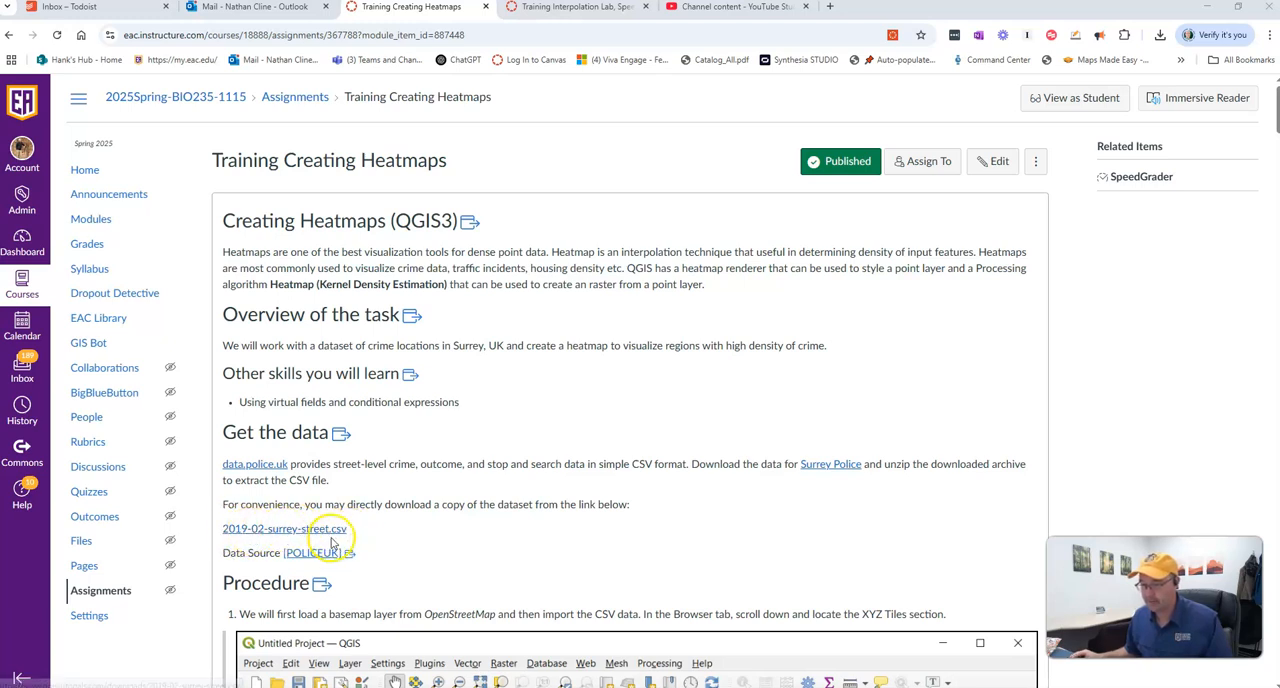
- Switch to QGIS and add the OpenStreetMap XYZ tile layer to the map canvas as the basemap
scroll(437, 478, "down", 2)
scroll(437, 478, "down", 2)
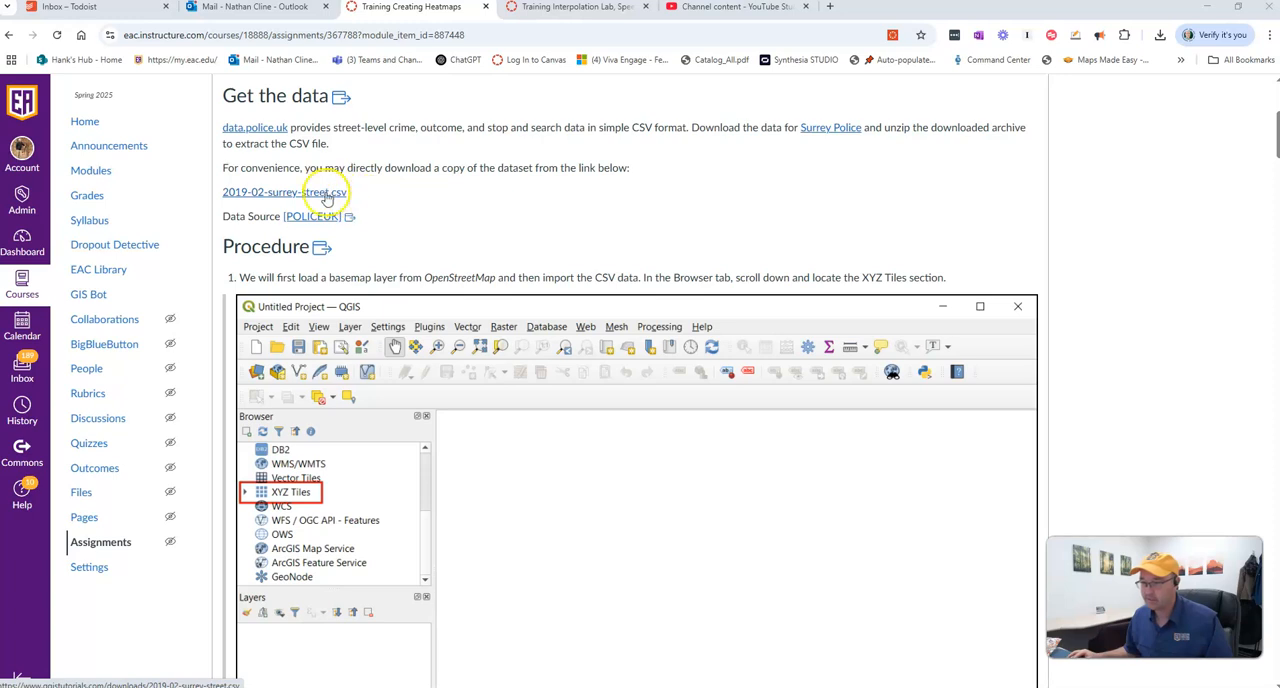
scroll(460, 238, "down", 2)
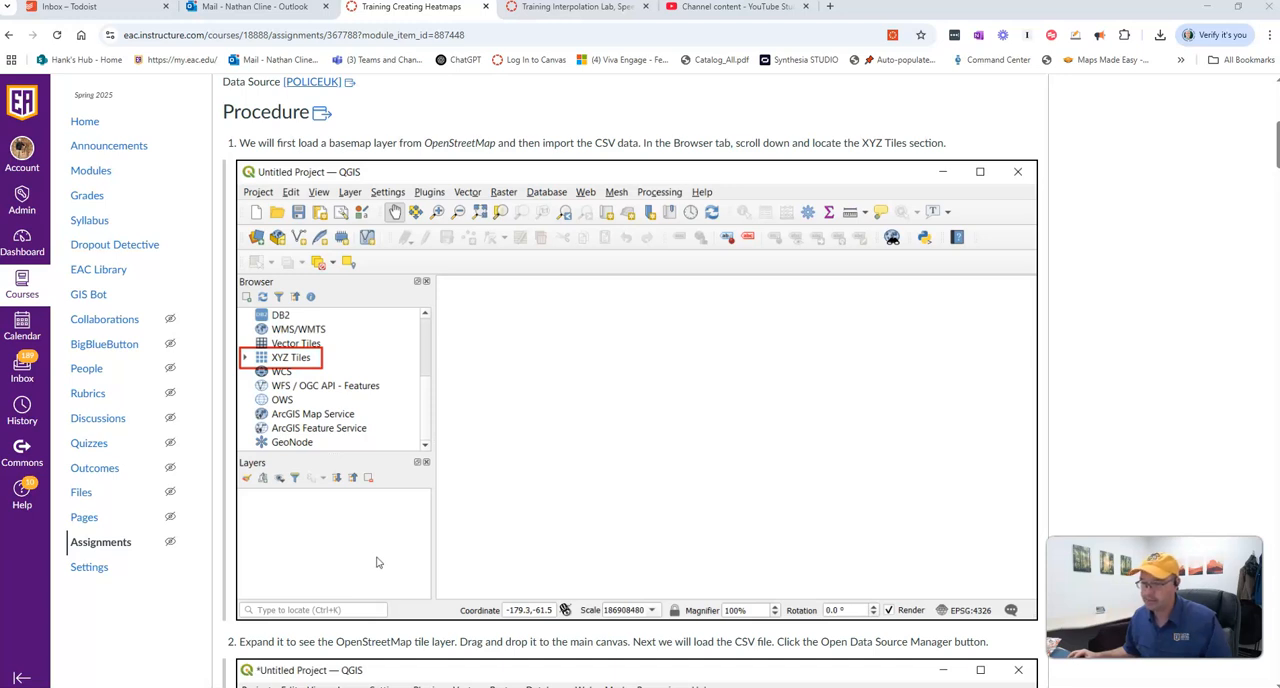
left_click(406, 684)
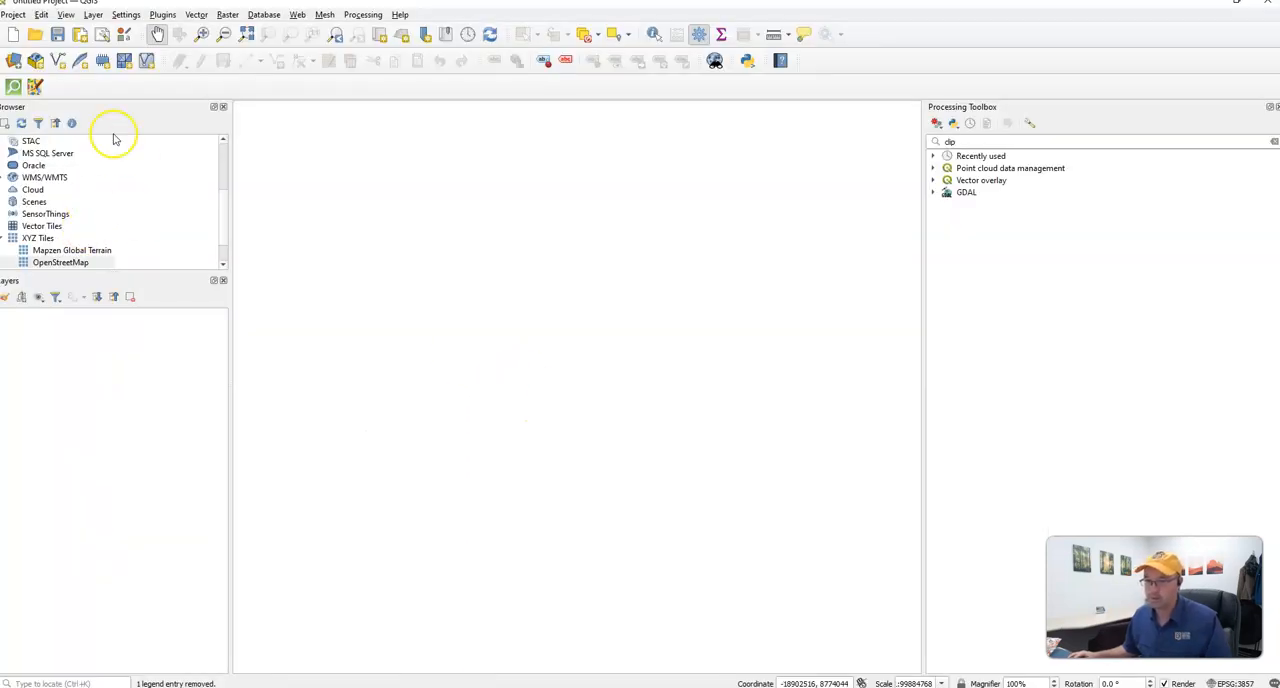
left_click(1, 238)
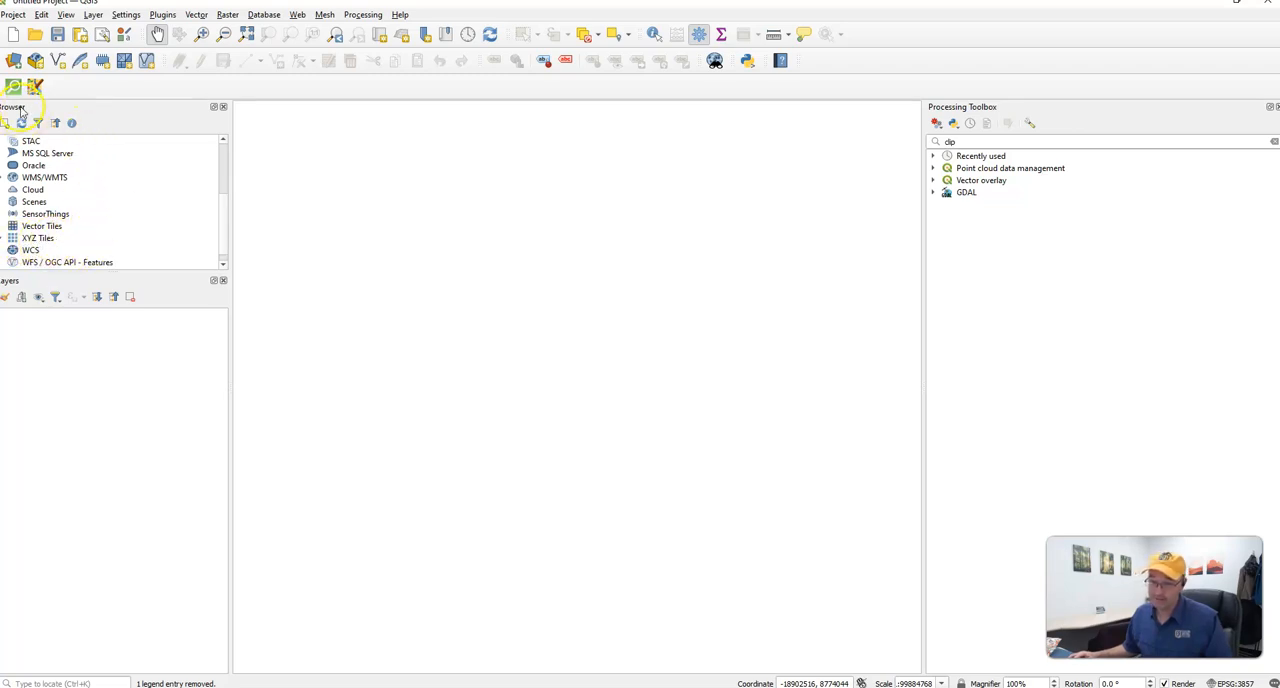
left_click(2, 238)
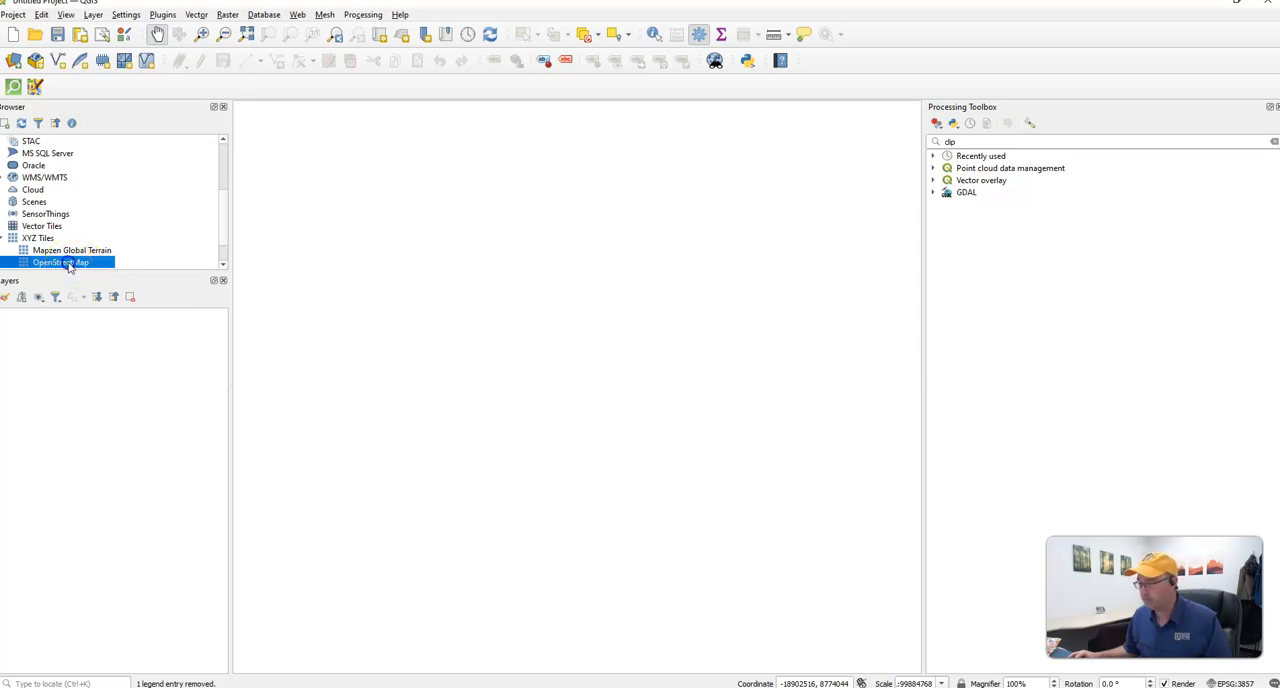
left_click_drag(72, 266, 430, 339)
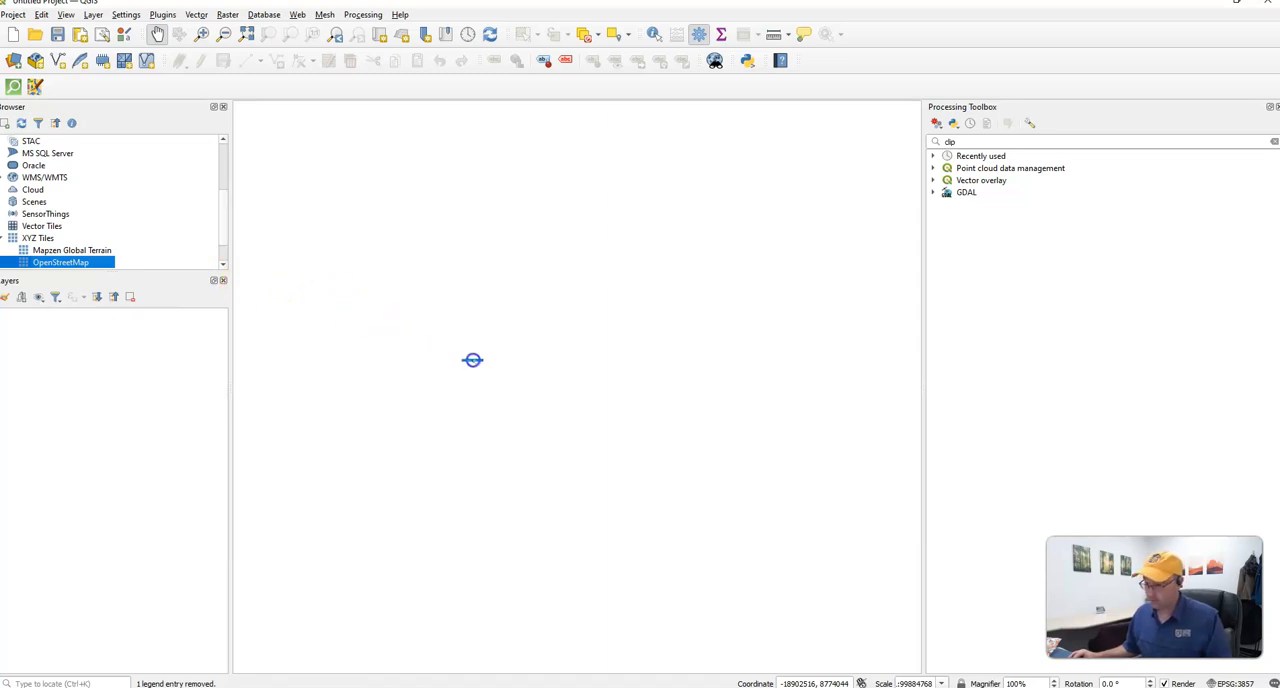
left_click_drag(472, 360, 472, 360)
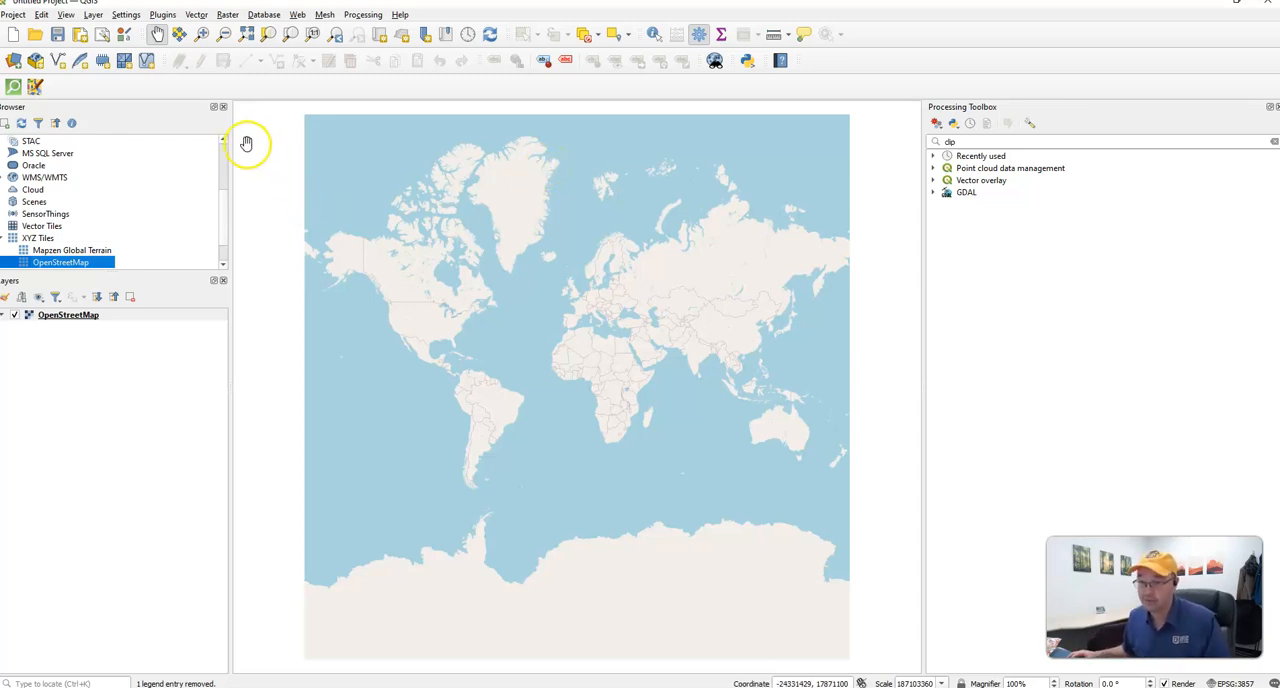
- Choose the 2019-02-surrey-street CSV file from the Downloads folder as the delimited text source
left_click(14, 62)
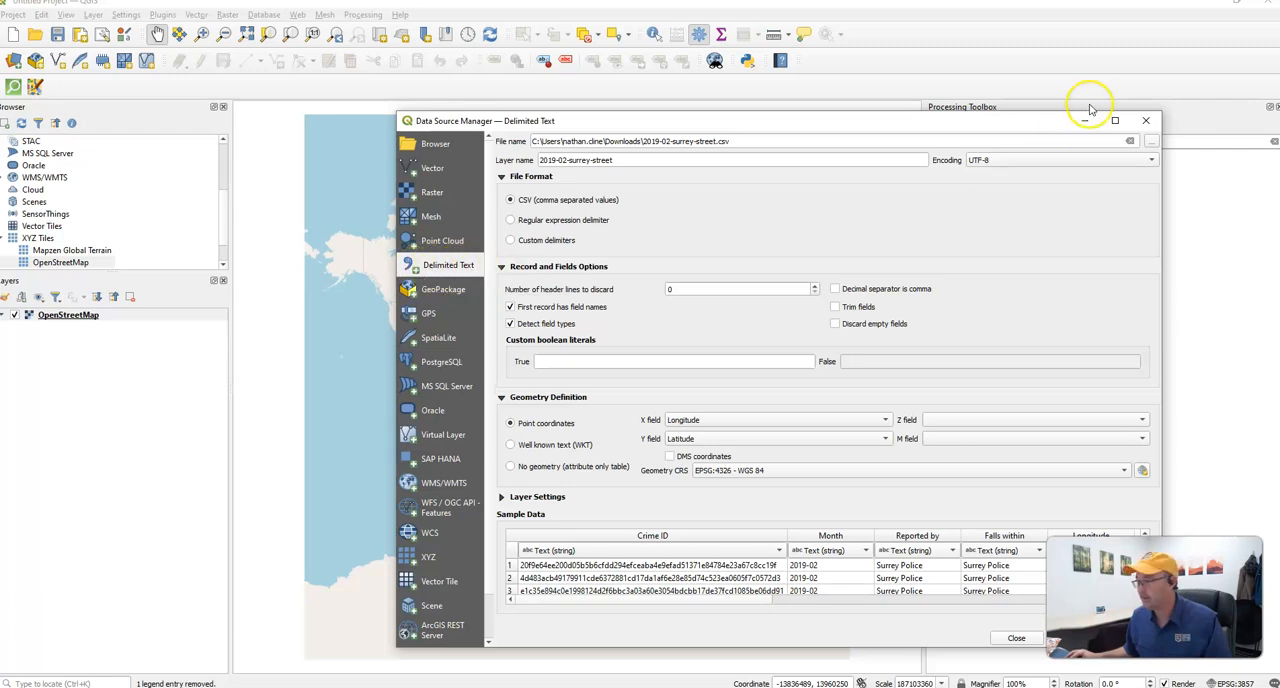
left_click(1151, 143)
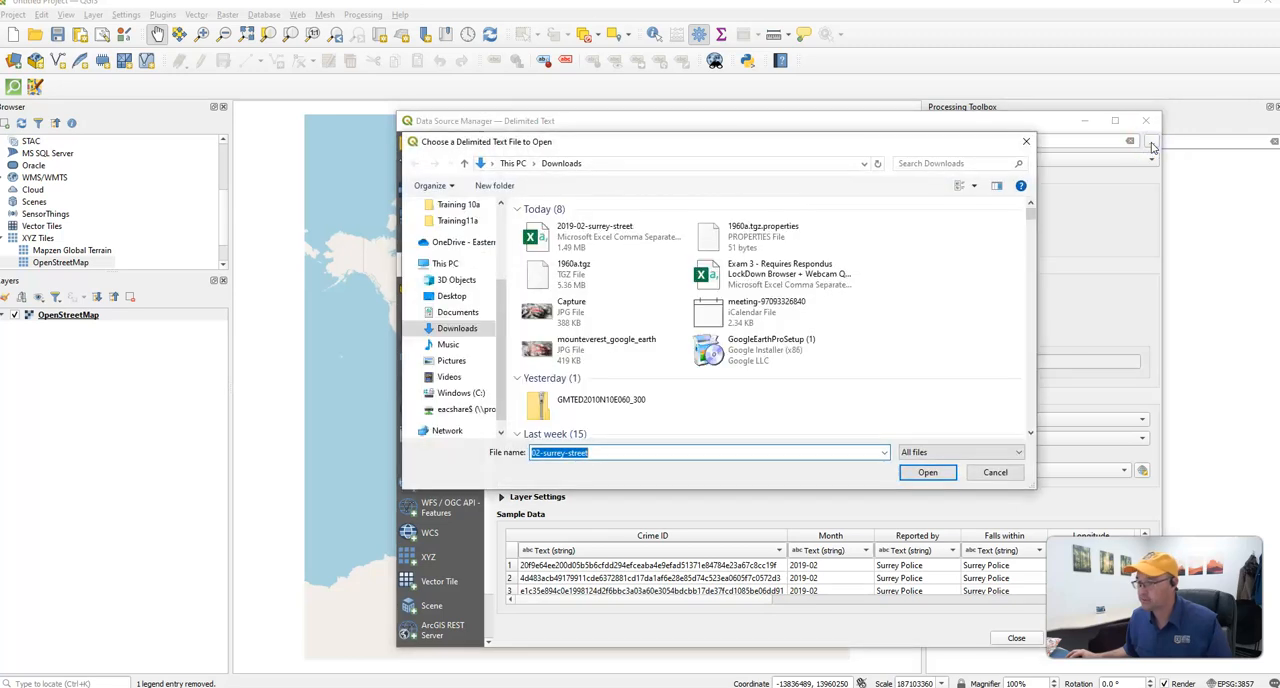
left_click(600, 234)
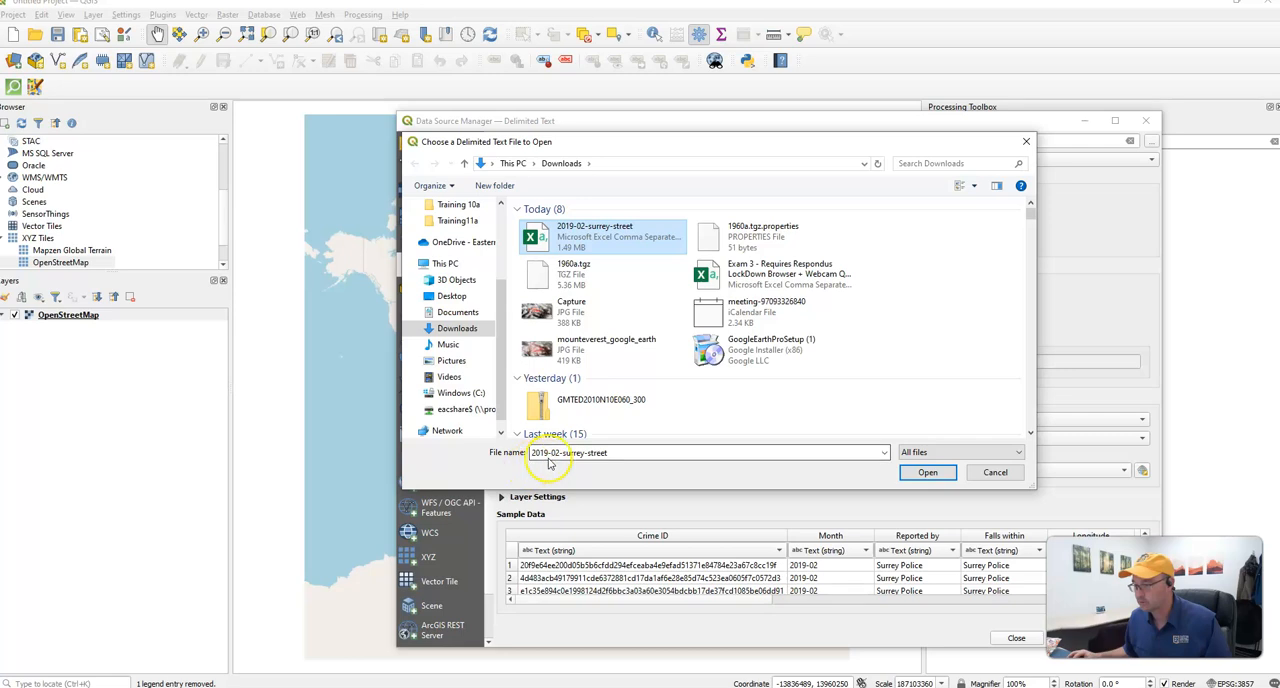
left_click(928, 473)
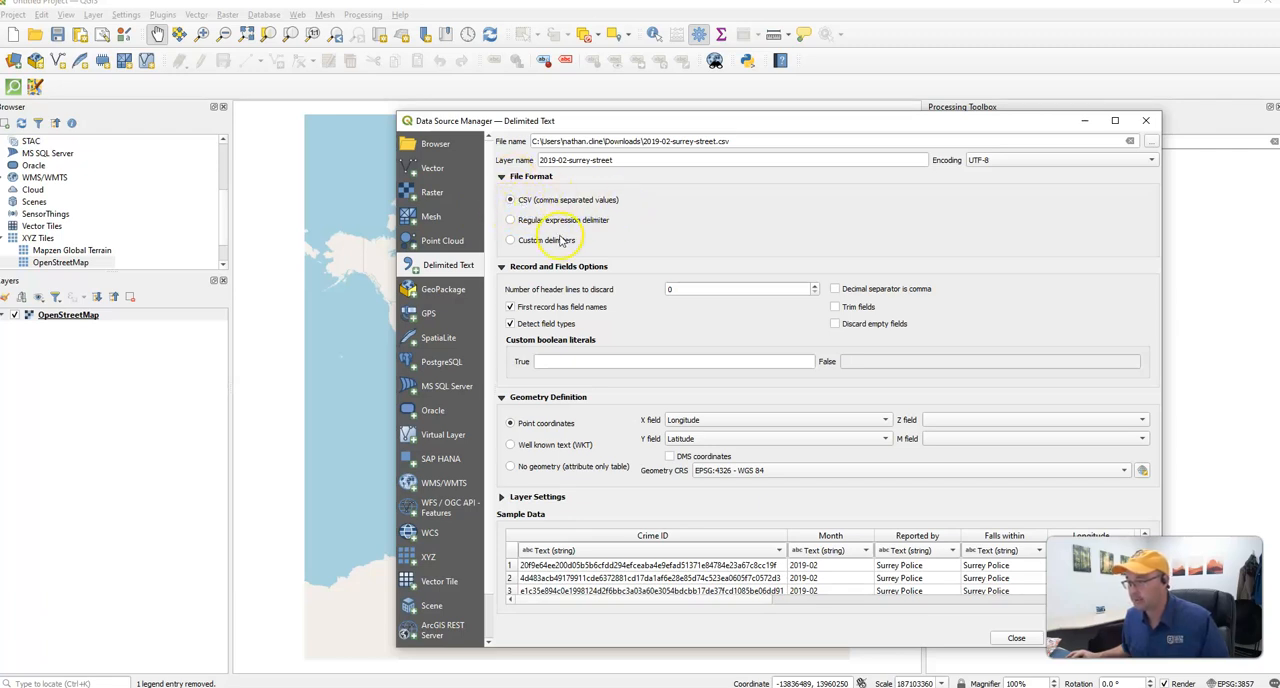
- Set the number of header lines to discard to 0 and add the crime CSV to the project as a point layer
left_click(814, 287)
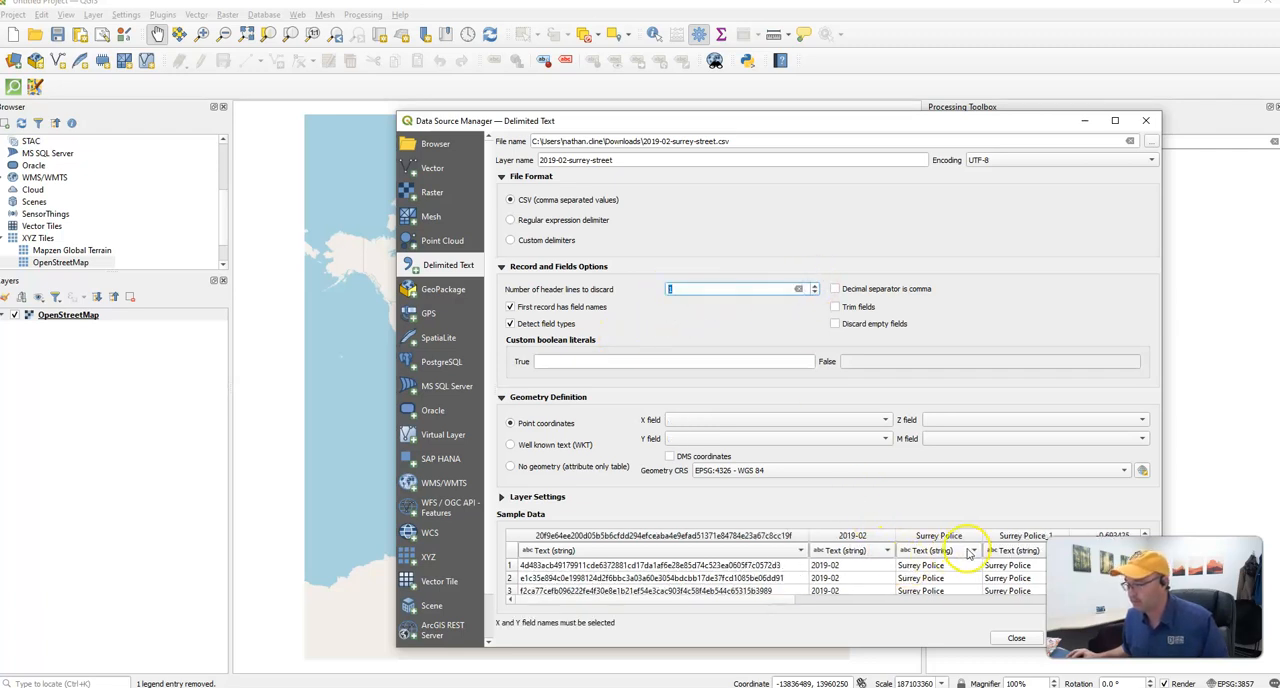
left_click(815, 293)
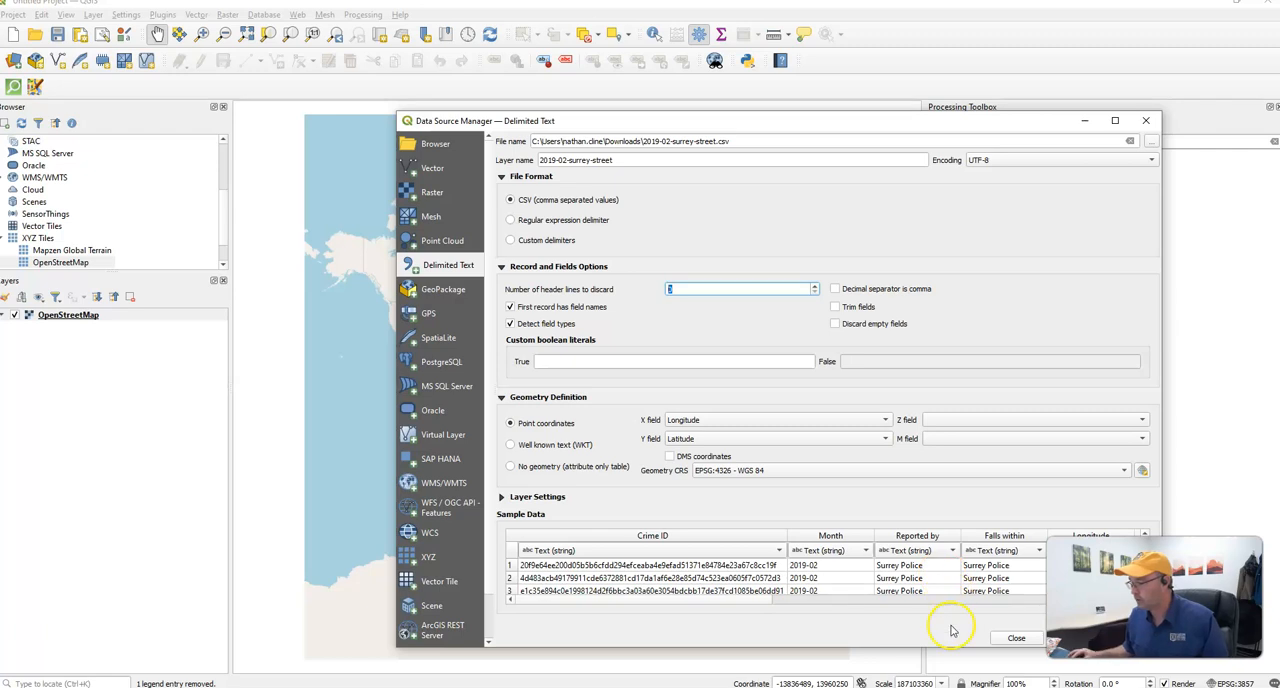
left_click_drag(1152, 600, 1143, 245)
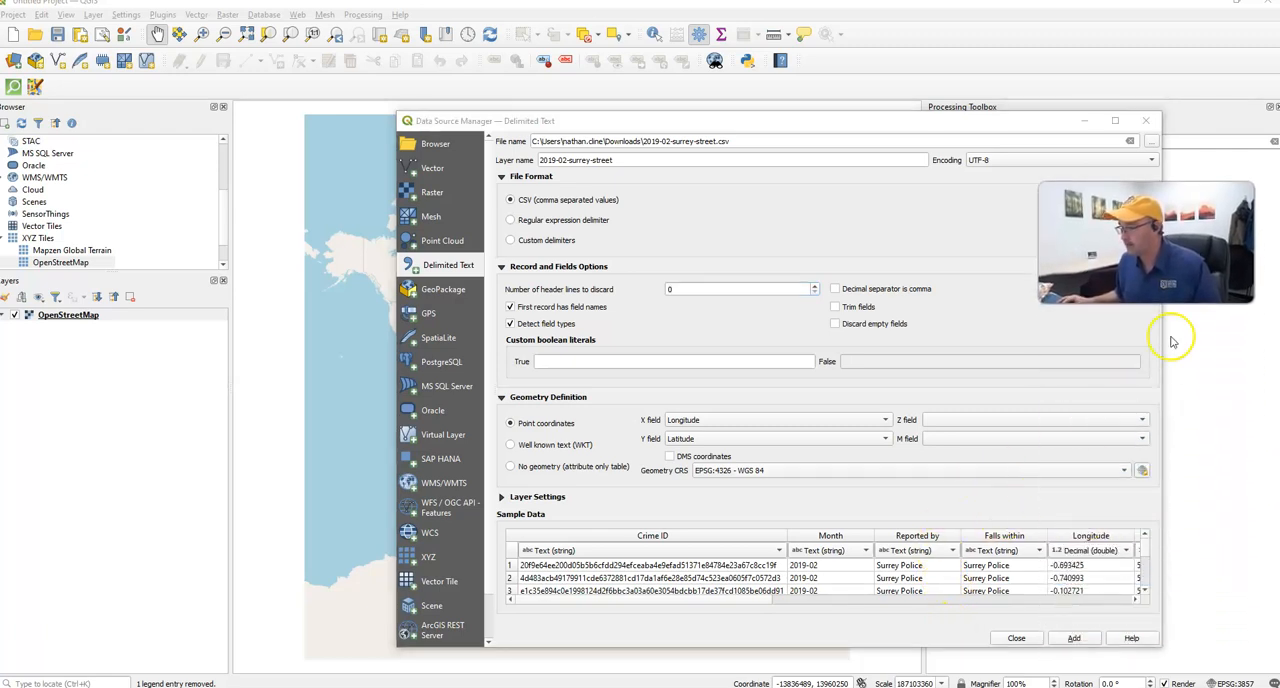
left_click(1074, 638)
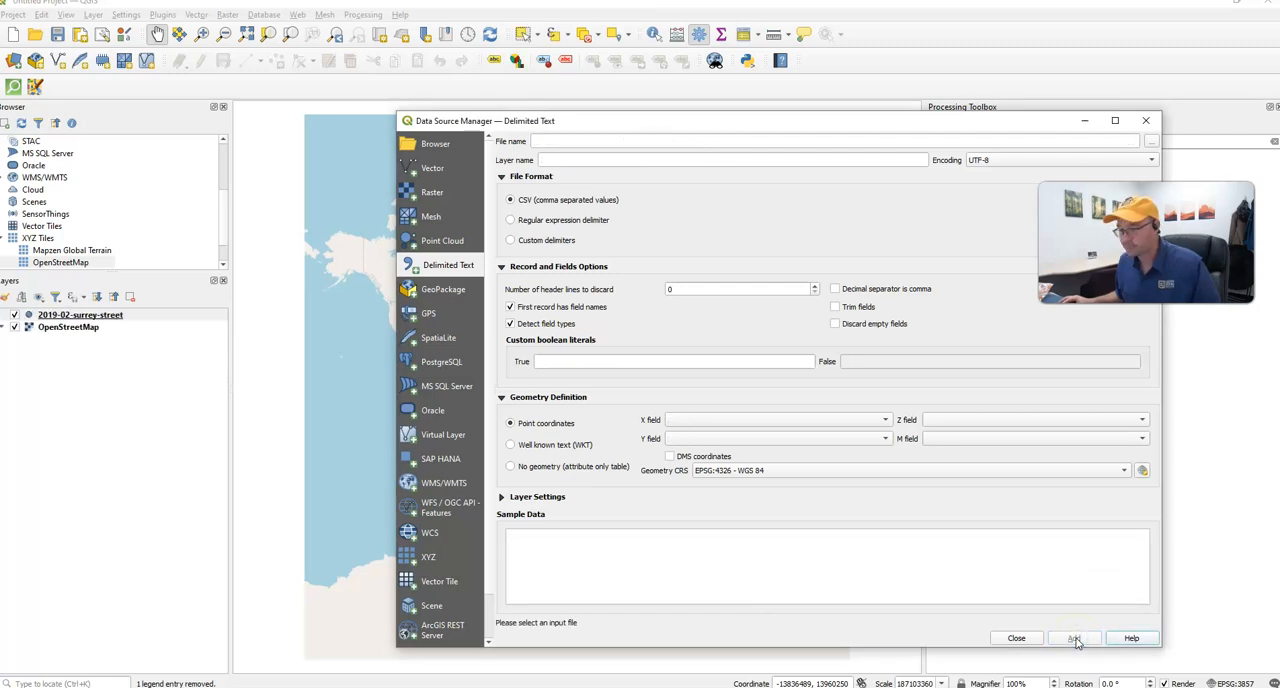
left_click(1016, 638)
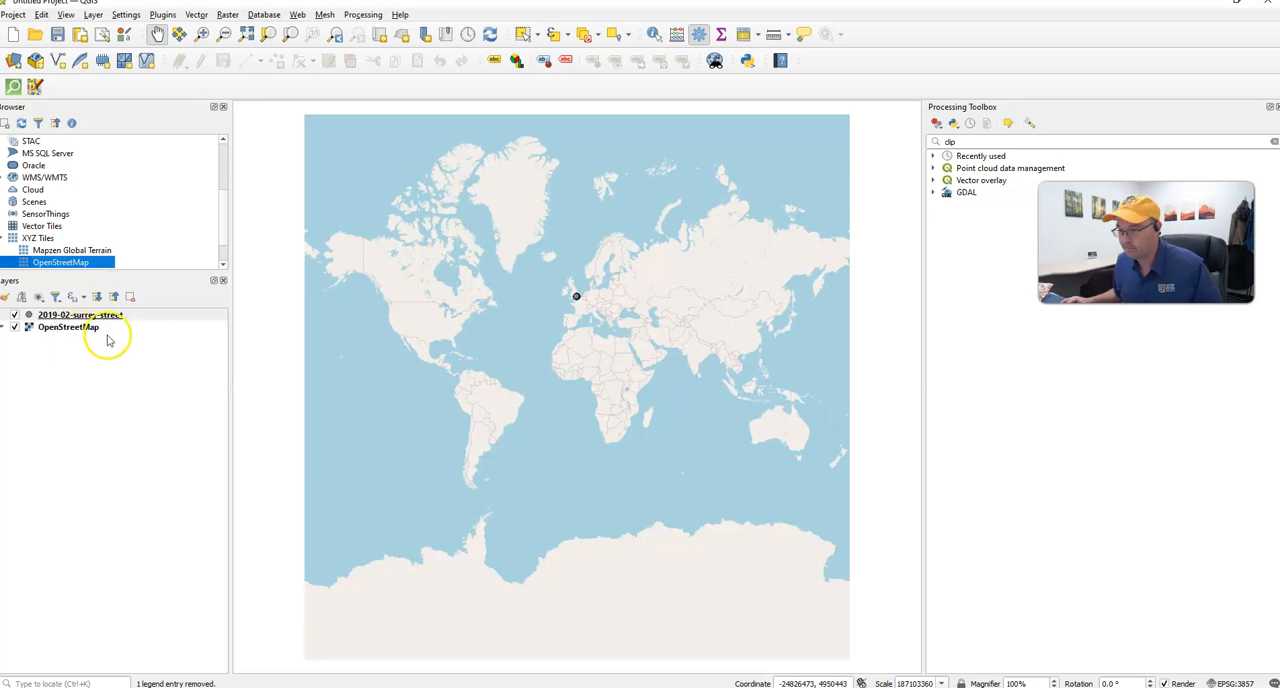
- Examine how the crime points are distributed across Surrey and towards London on the basemap
scroll(580, 301, "up", 5)
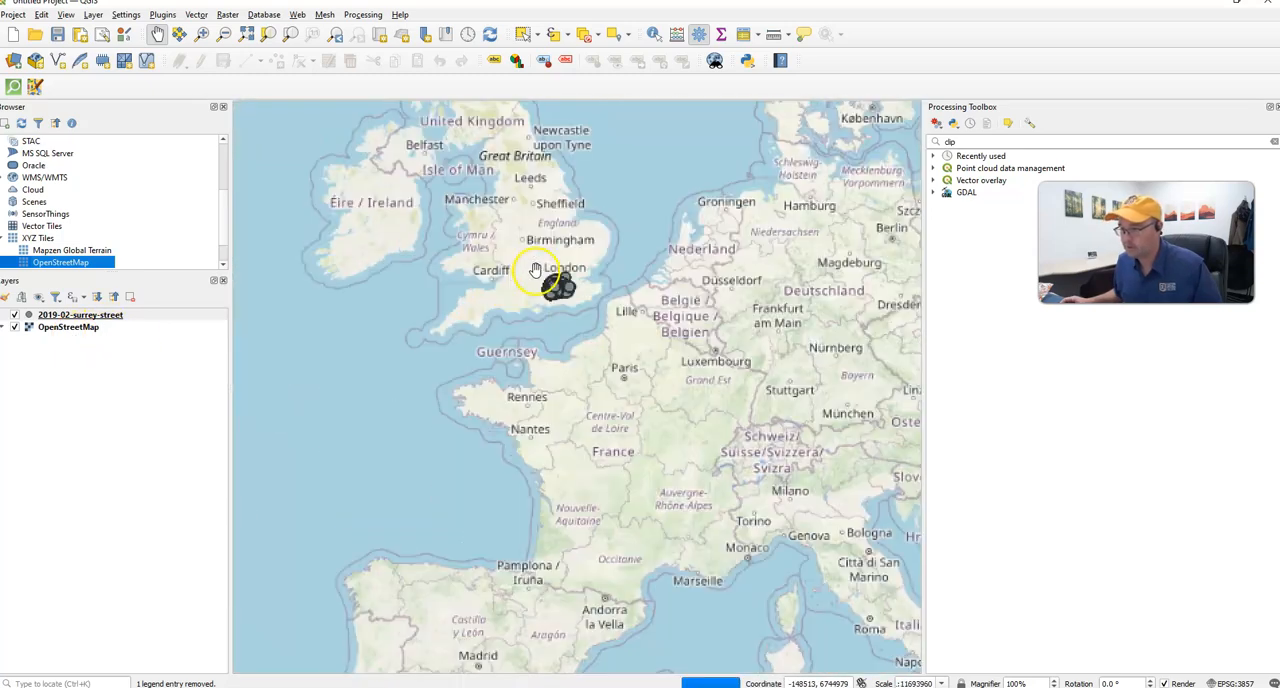
scroll(548, 289, "up", 3)
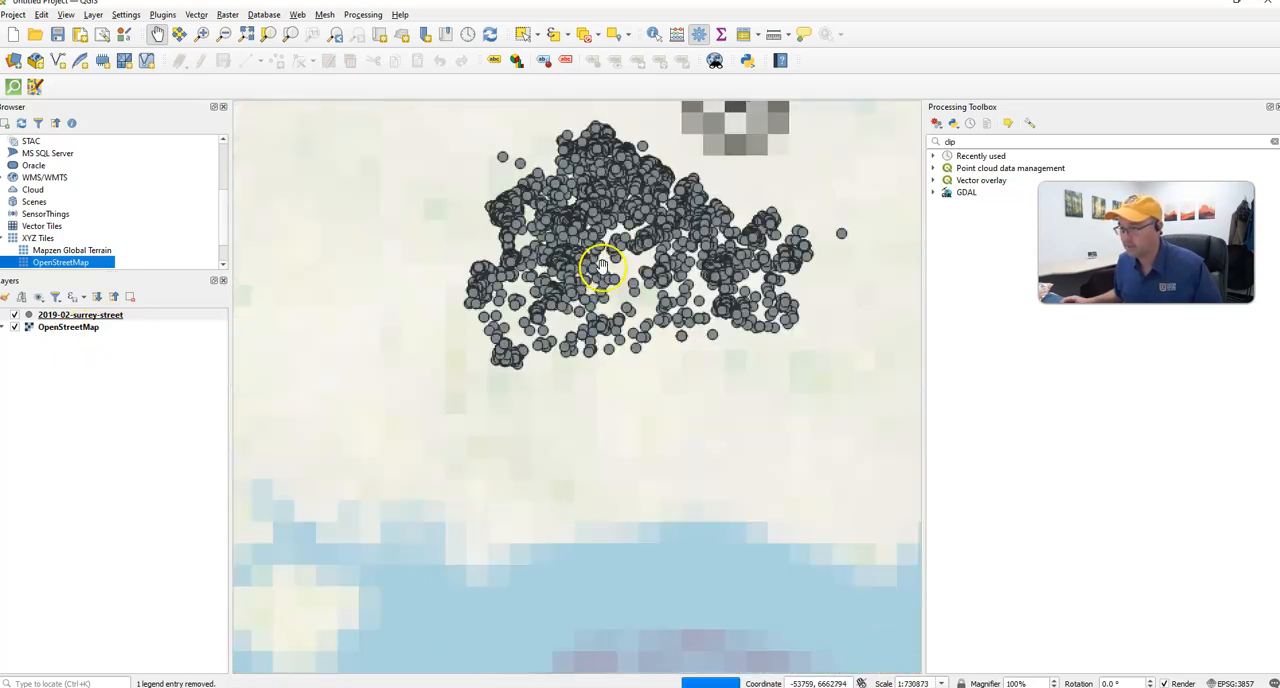
left_click_drag(610, 408, 608, 534)
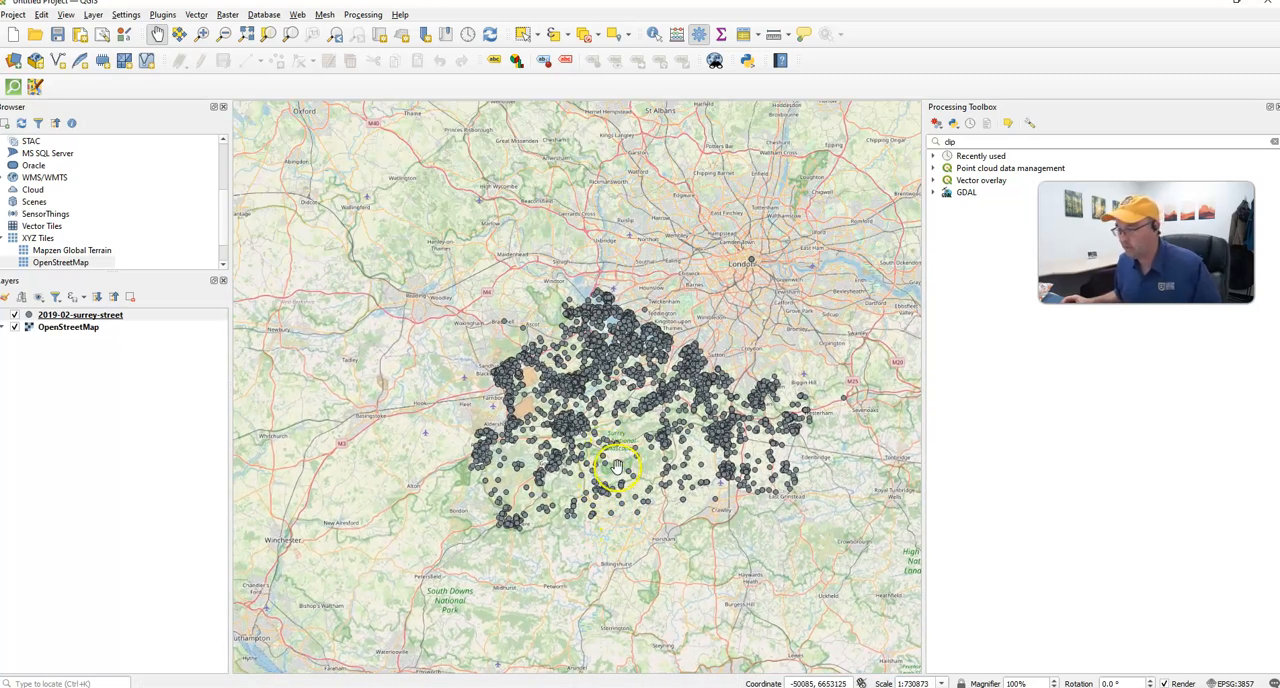
scroll(612, 467, "up", 1)
scroll(623, 432, "down", 1)
left_click_drag(632, 461, 525, 482)
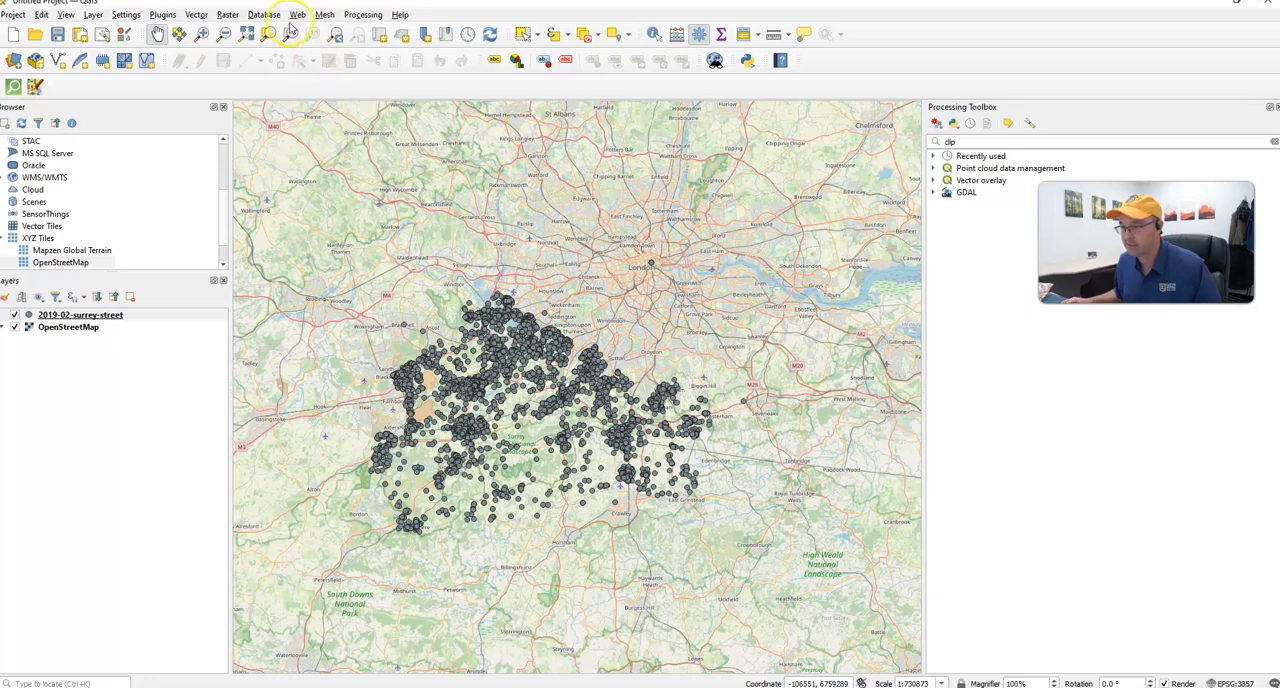
left_click_drag(543, 497, 650, 493)
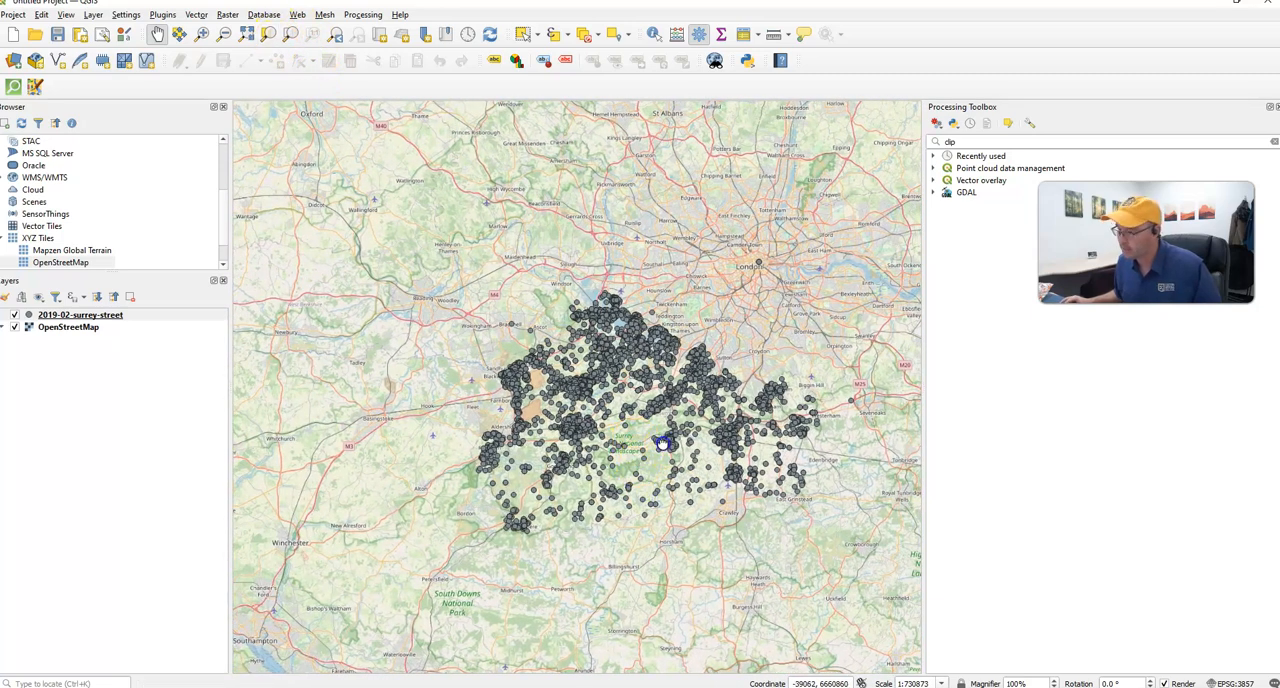
left_click_drag(667, 444, 624, 432)
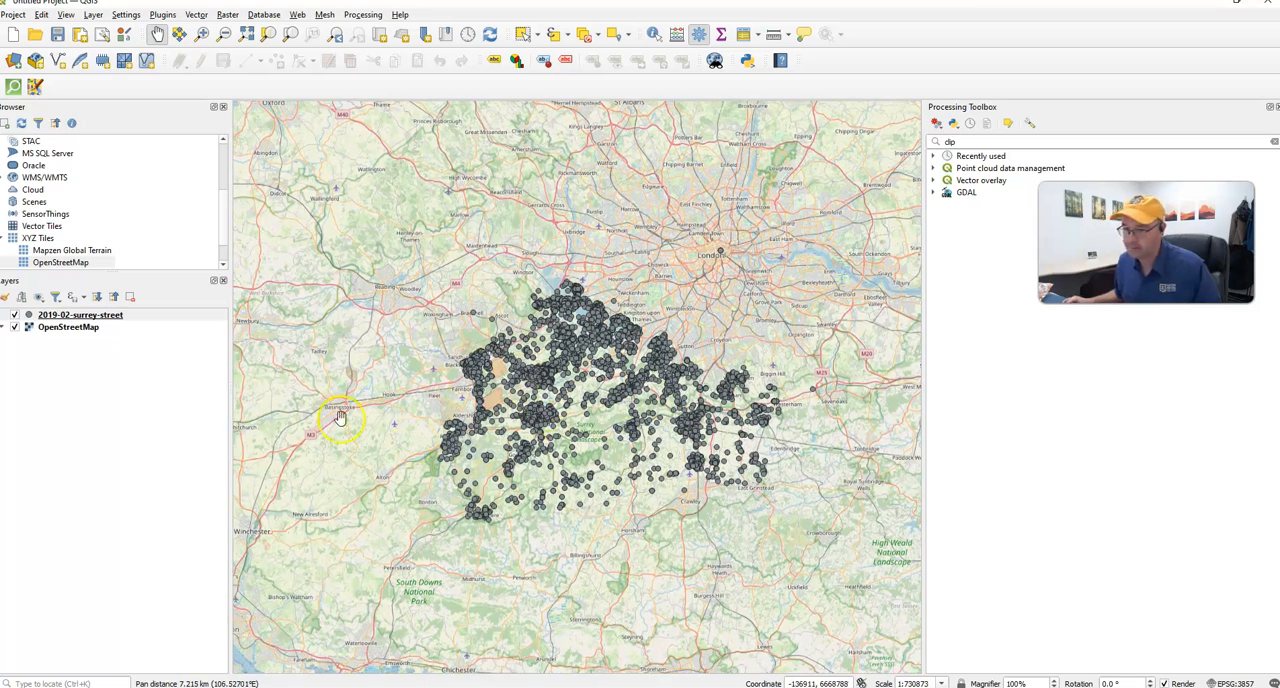
- Inspect the attribute table of the 2019-02-surrey-street layer and close it
right_click(82, 316)
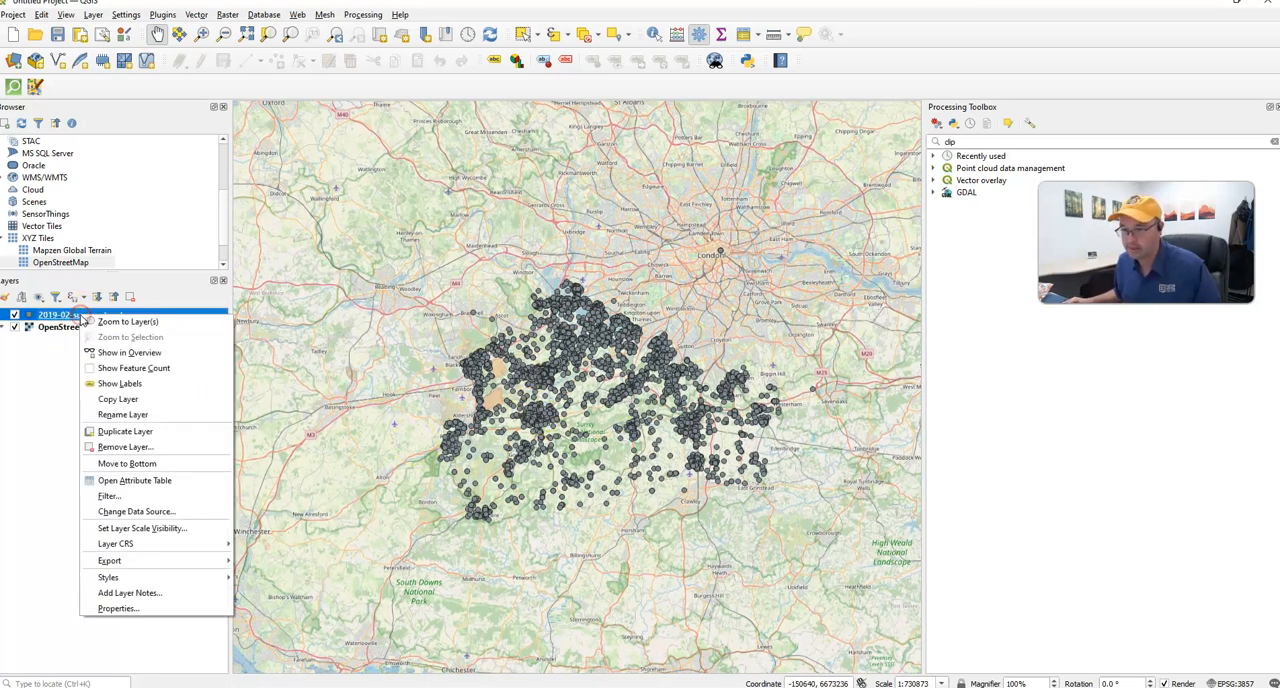
left_click(113, 482)
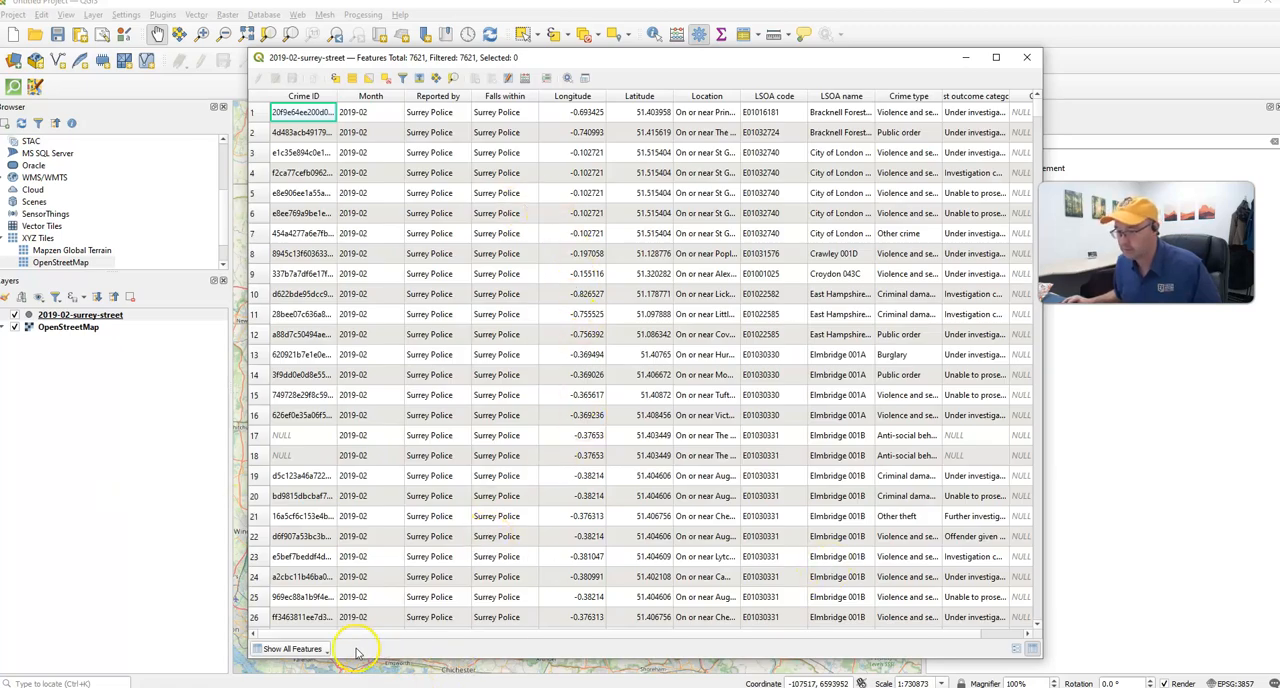
left_click_drag(372, 635, 300, 640)
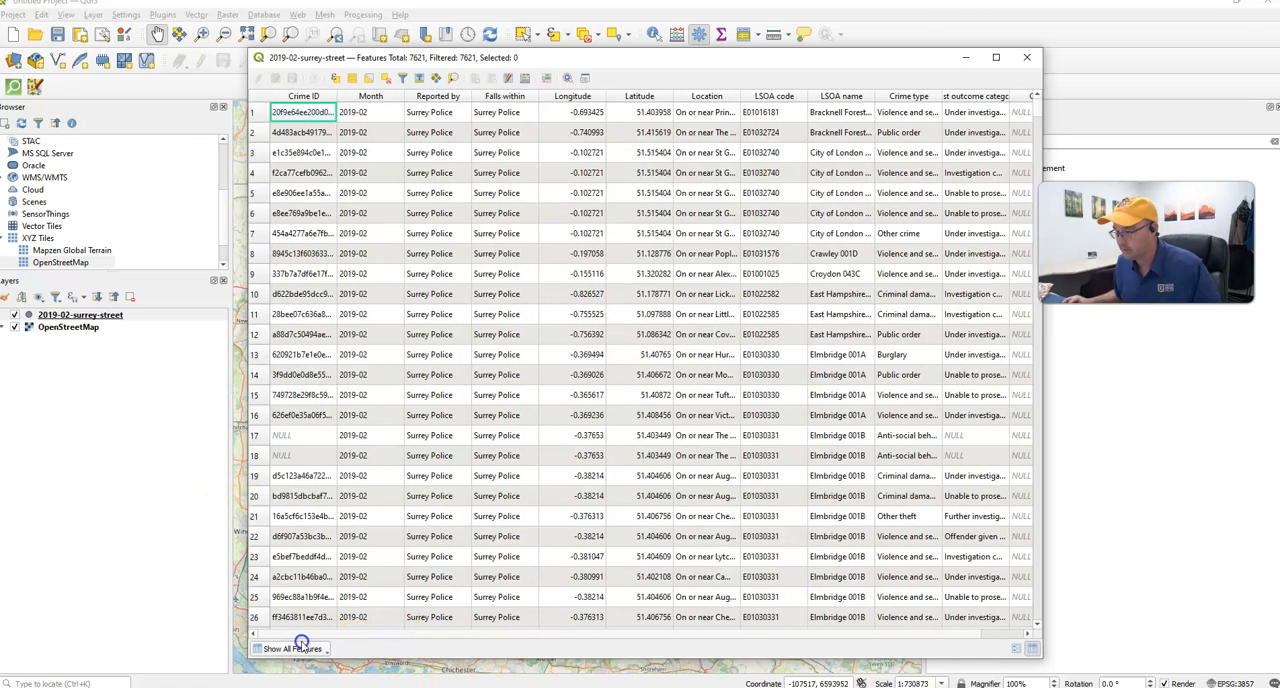
left_click(1026, 57)
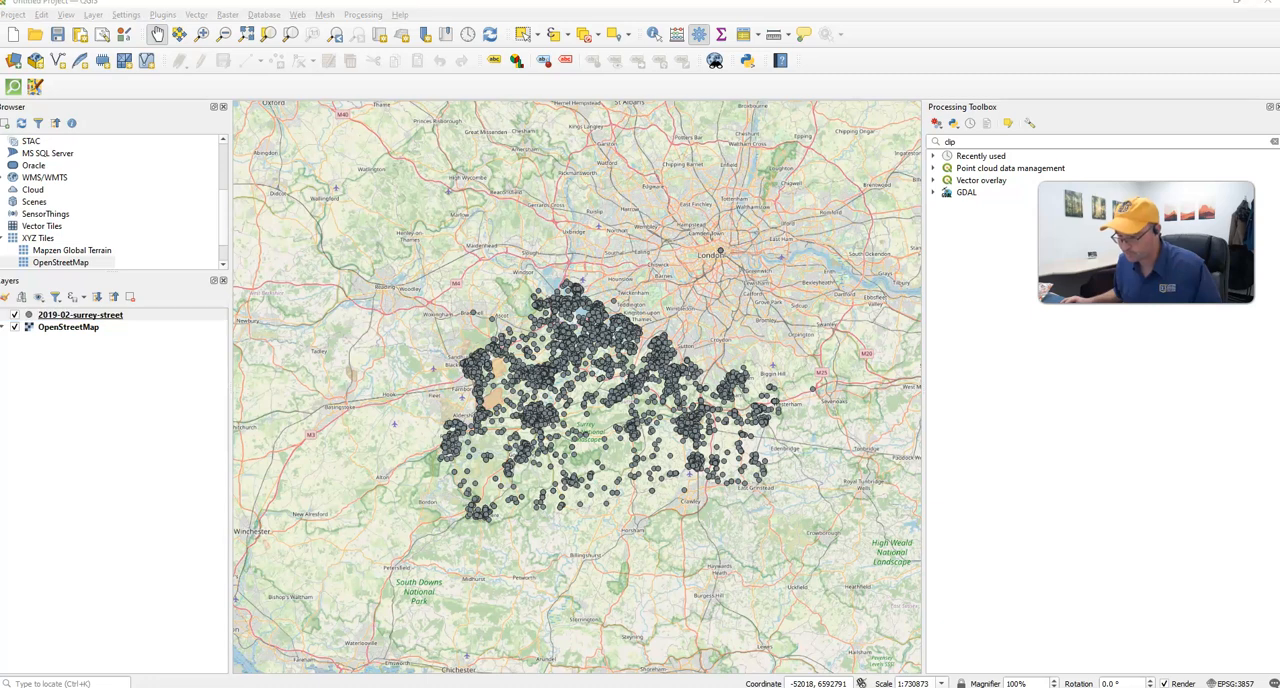
- Switch to the Training Creating Heatmaps assignment in the browser and read the procedure through step 6 on choosing the Heatmap renderer
mouse_move(470, 686)
left_click(384, 650)
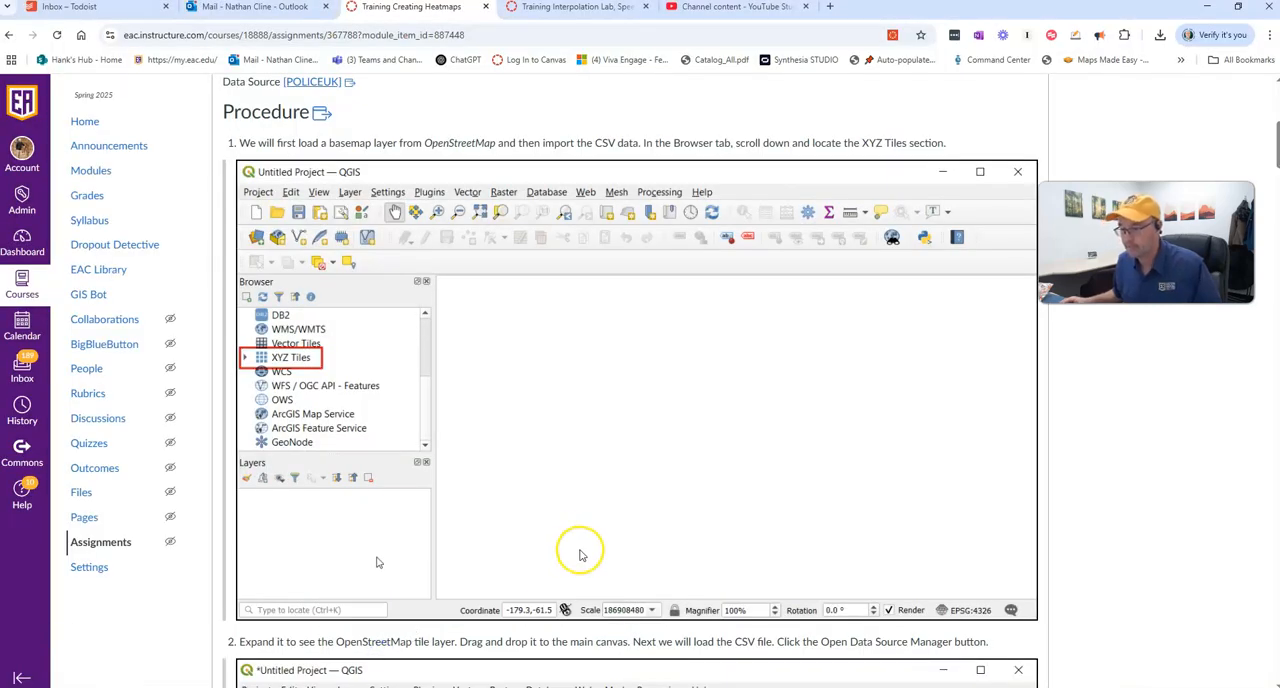
scroll(565, 545, "down", 4)
scroll(575, 553, "down", 7)
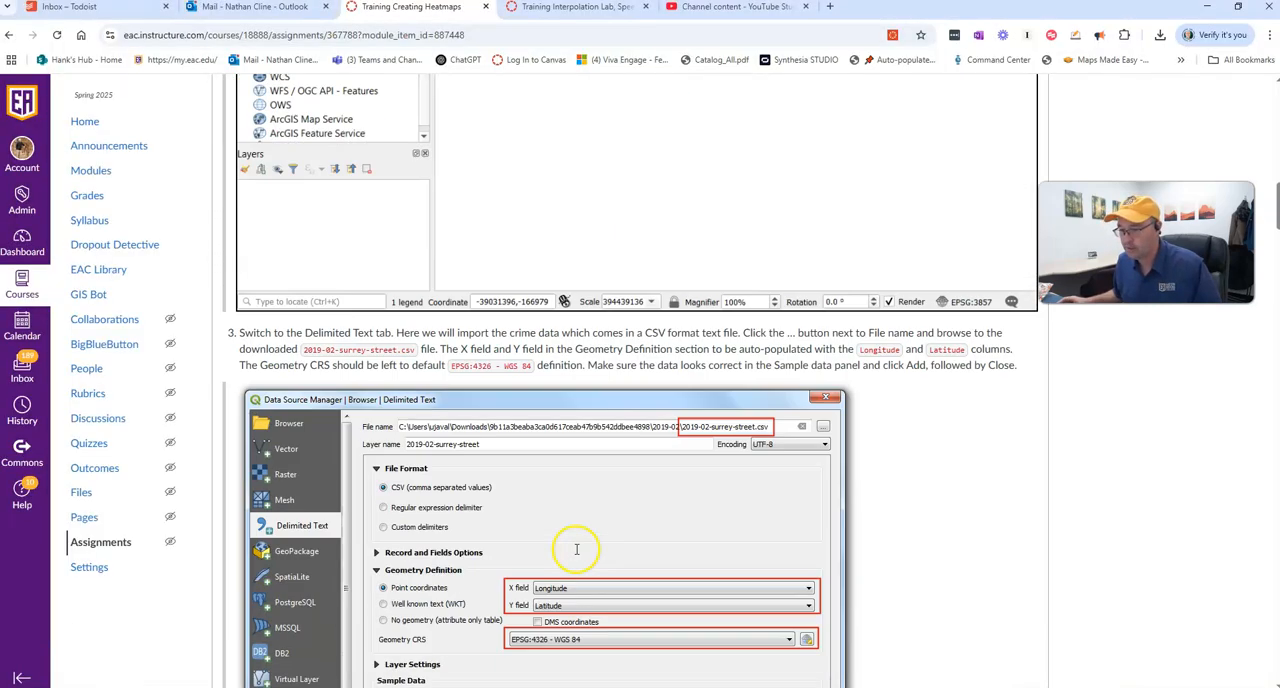
scroll(581, 555, "down", 3)
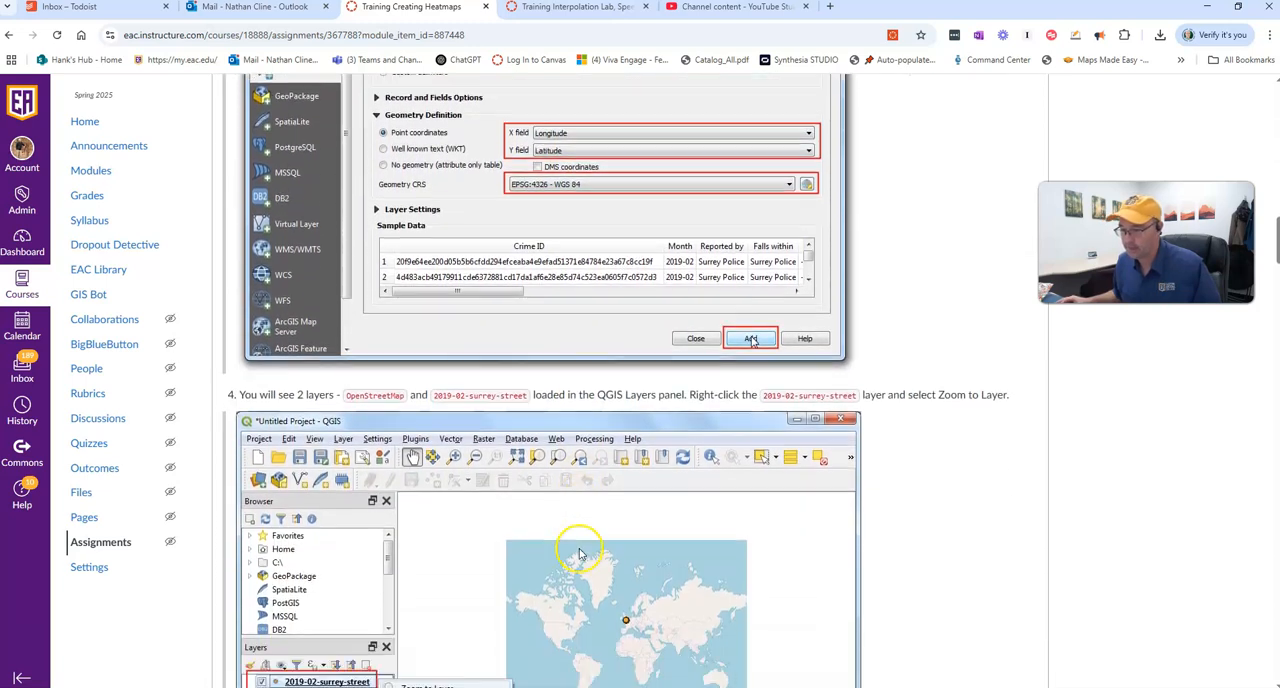
scroll(581, 553, "down", 5)
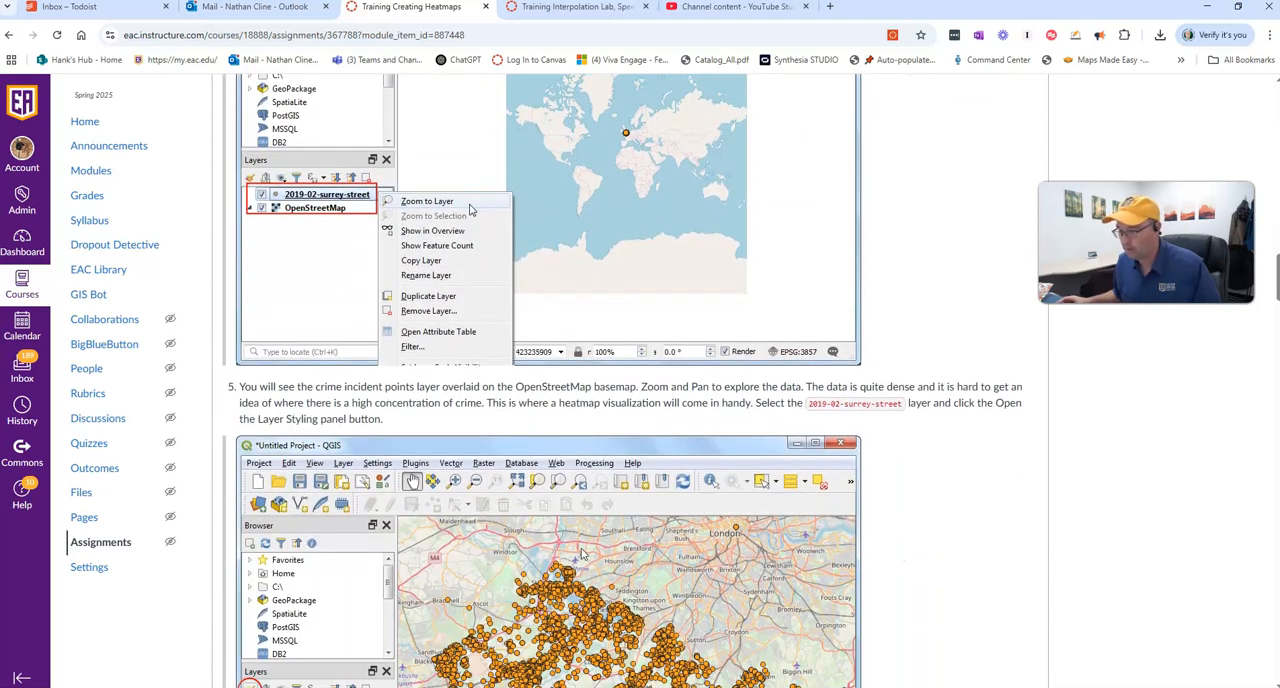
scroll(583, 553, "down", 1)
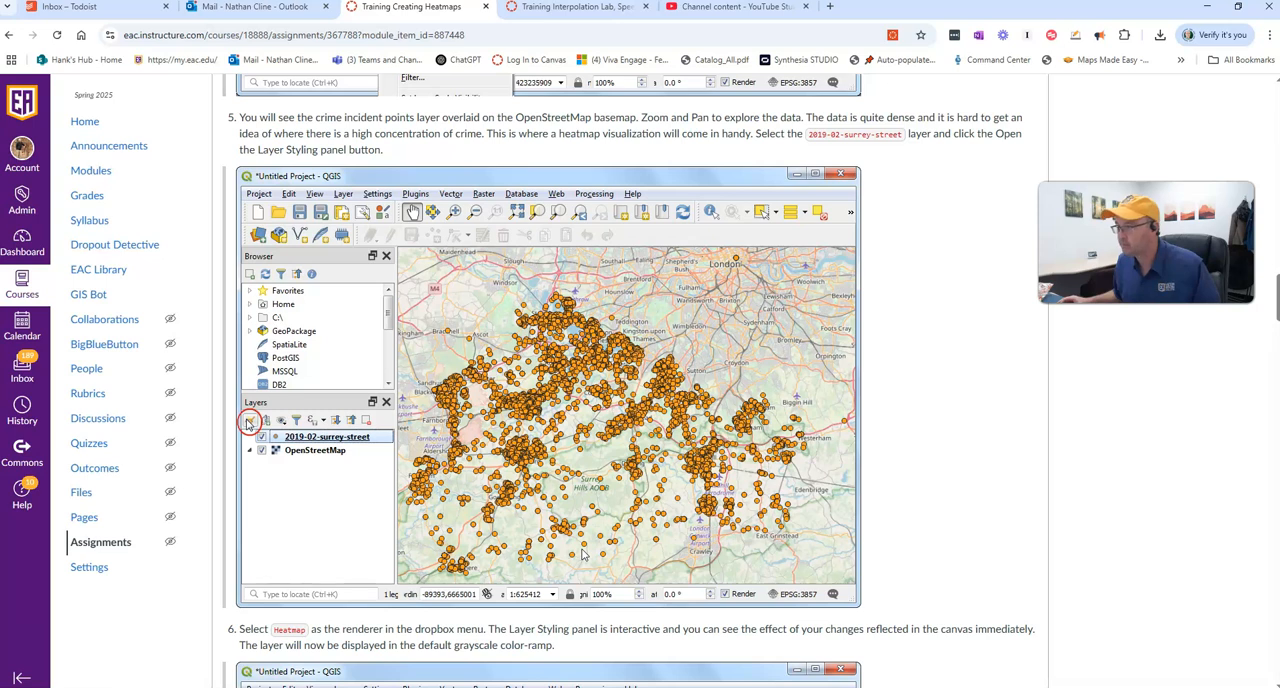
scroll(583, 553, "down", 4)
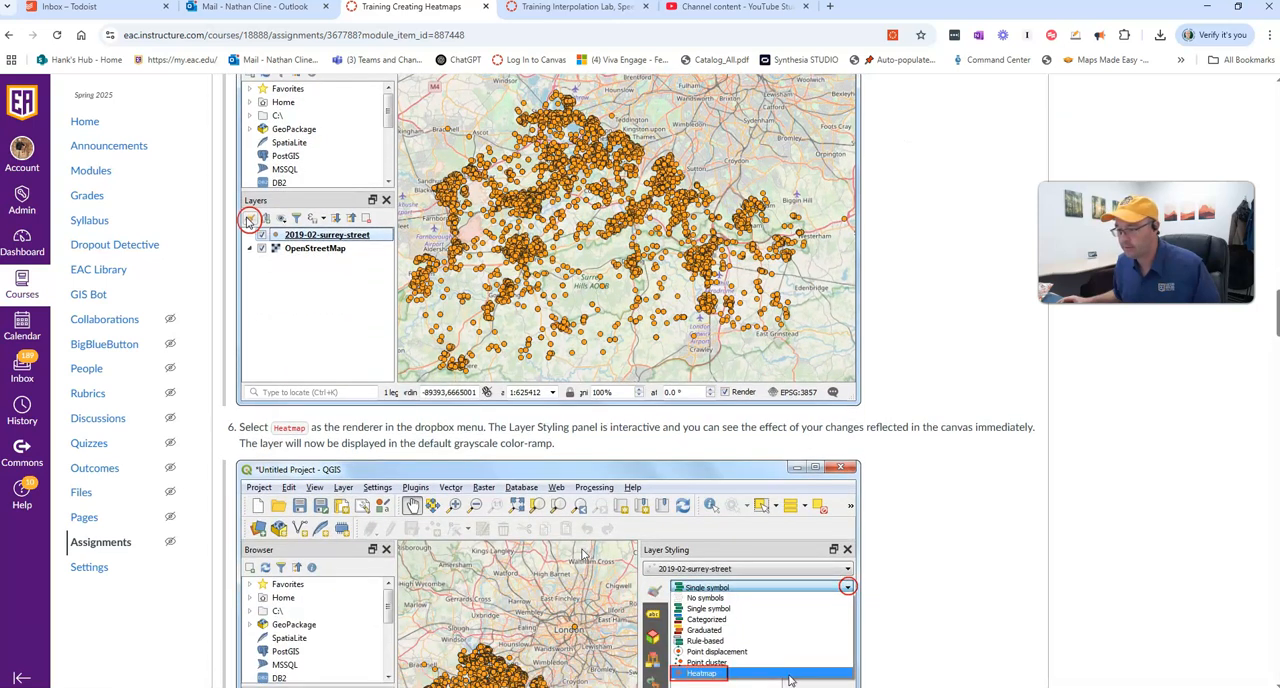
scroll(583, 553, "down", 1)
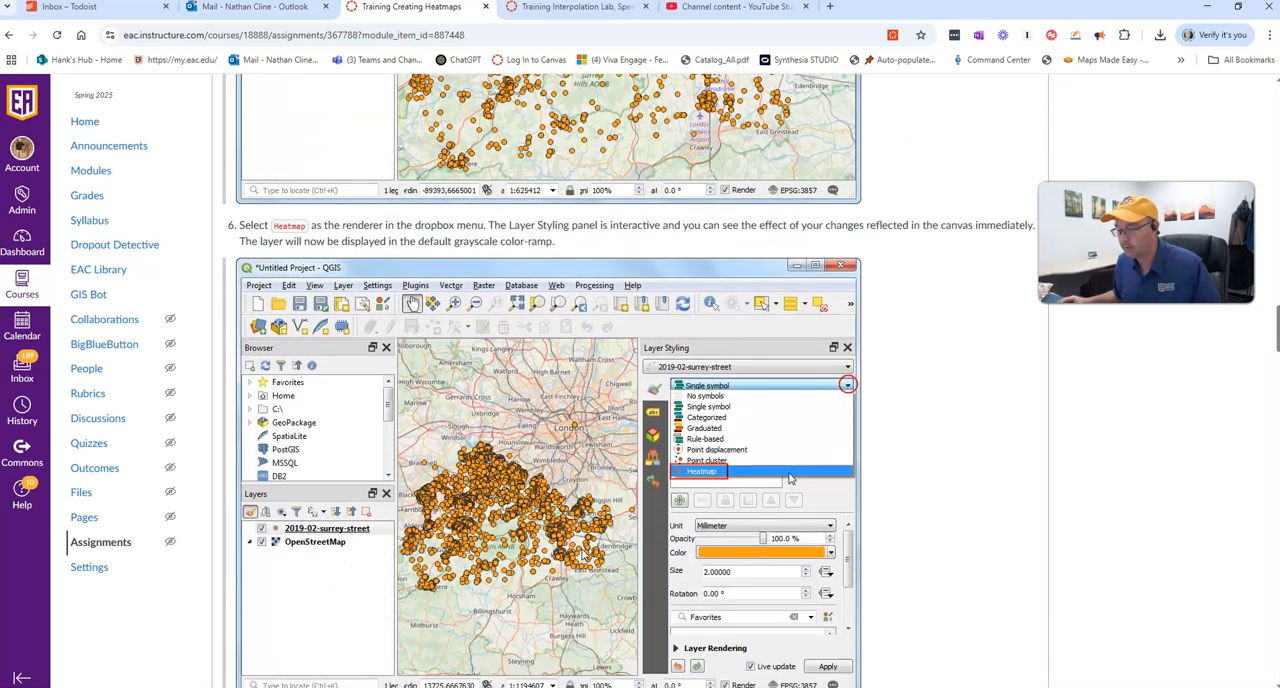
scroll(583, 553, "down", 1)
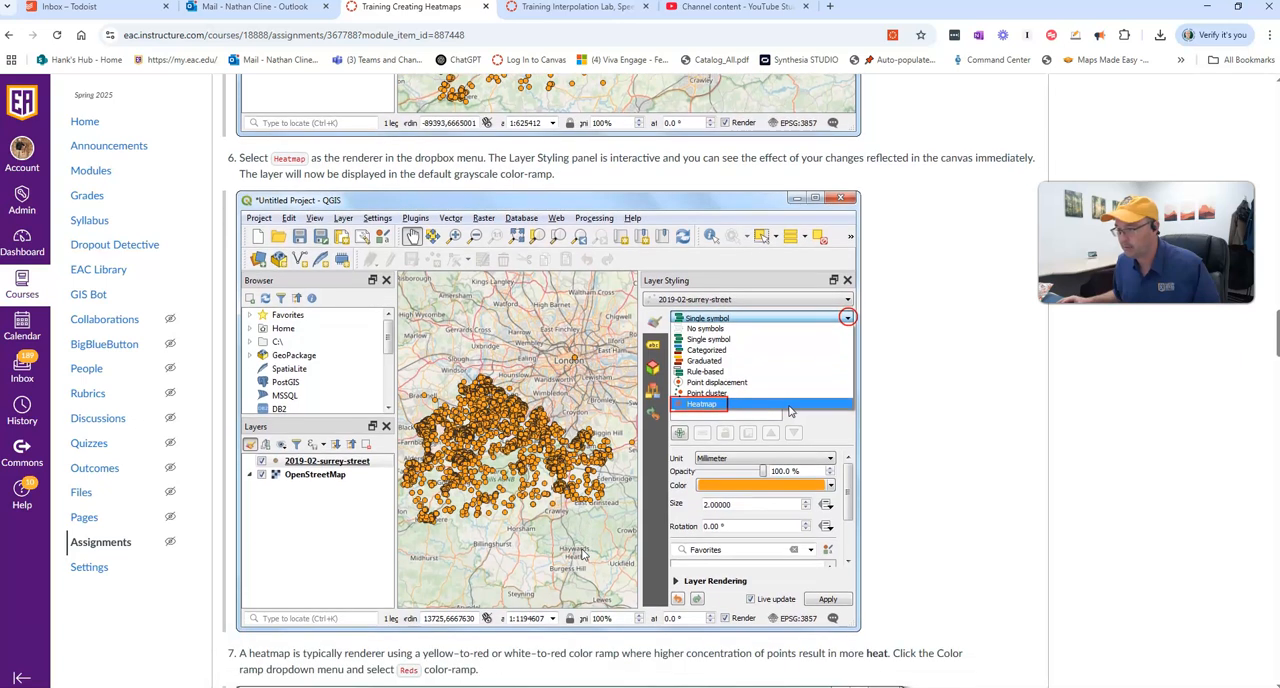
scroll(583, 553, "up", 1)
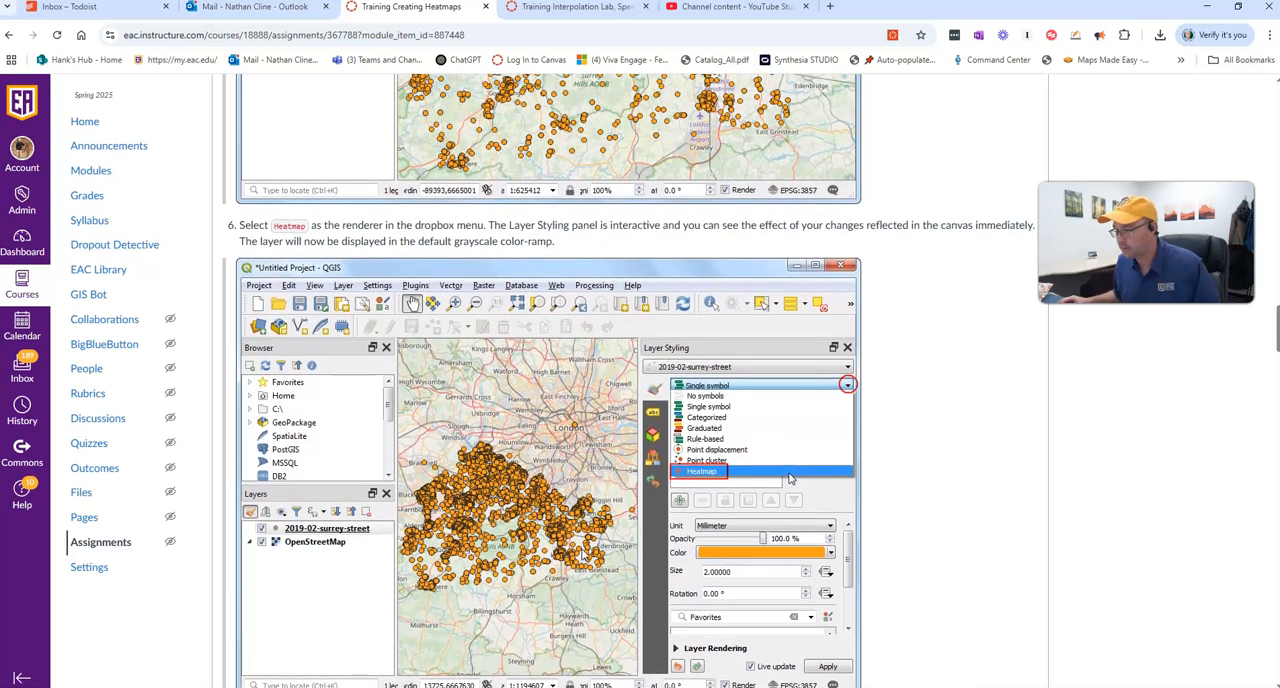
- Switch to QGIS, open the layer styling for 2019-02-surrey-street and set its renderer to Heatmap
scroll(583, 553, "down", 1)
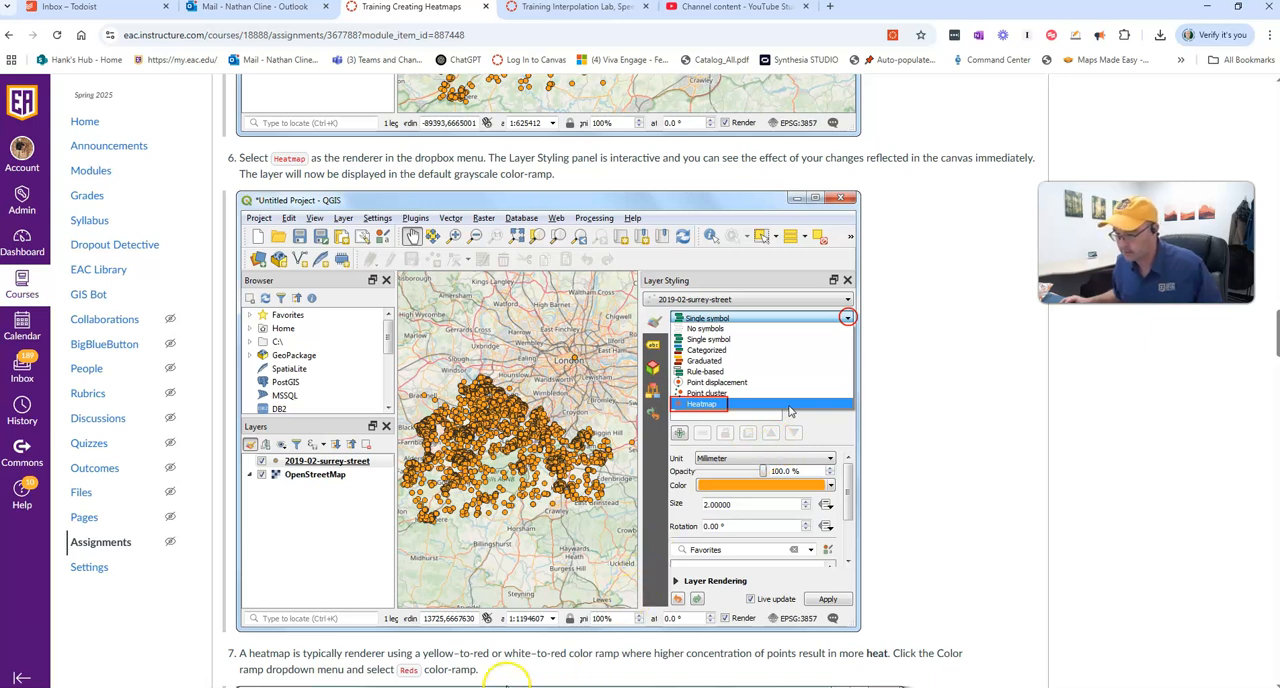
key("alt+Tab")
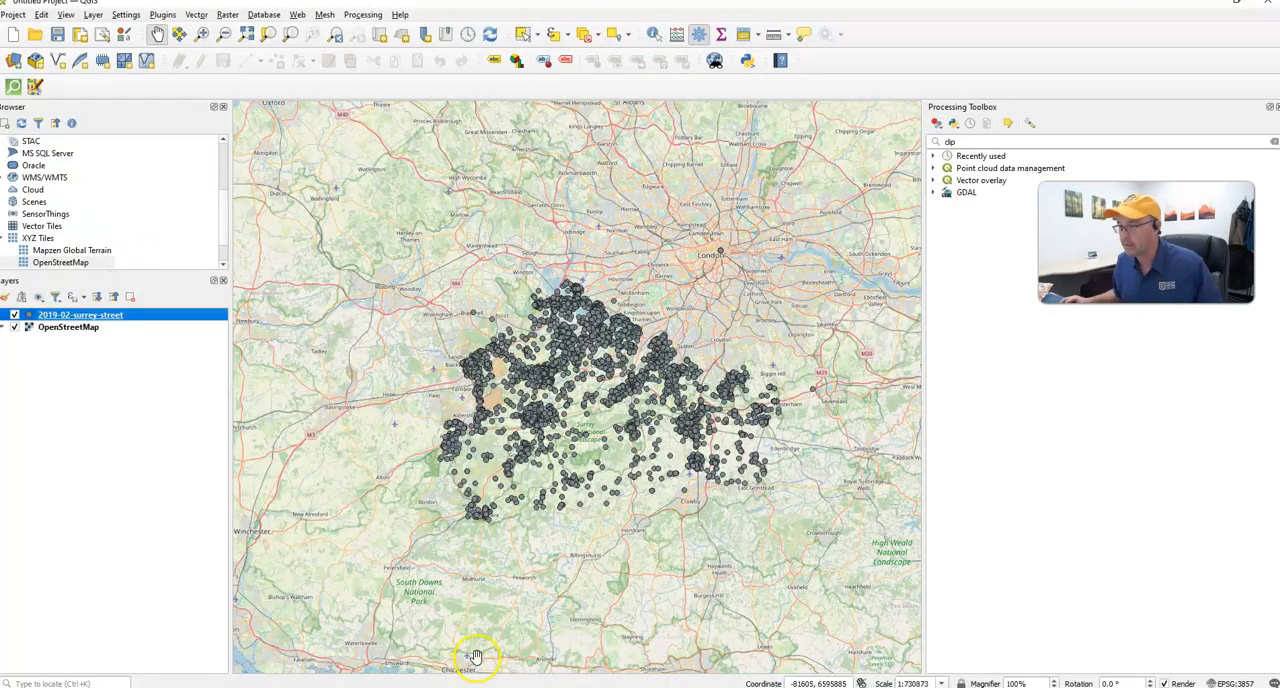
left_click(5, 298)
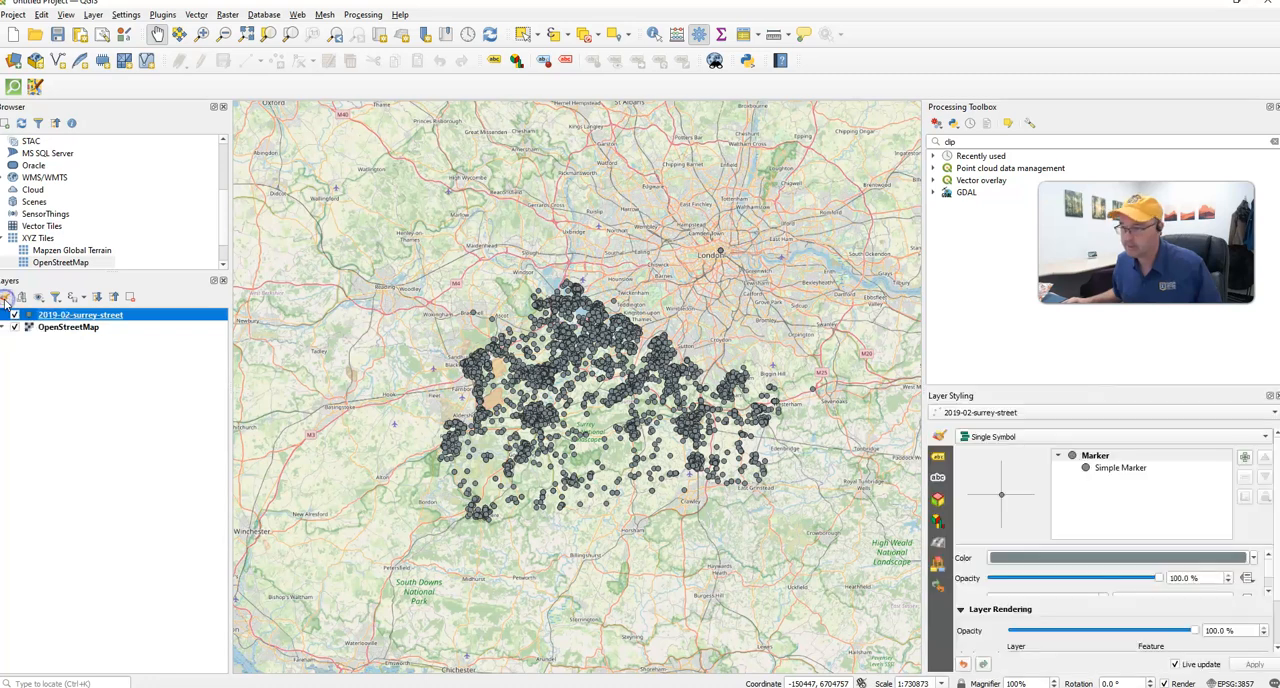
left_click(1008, 437)
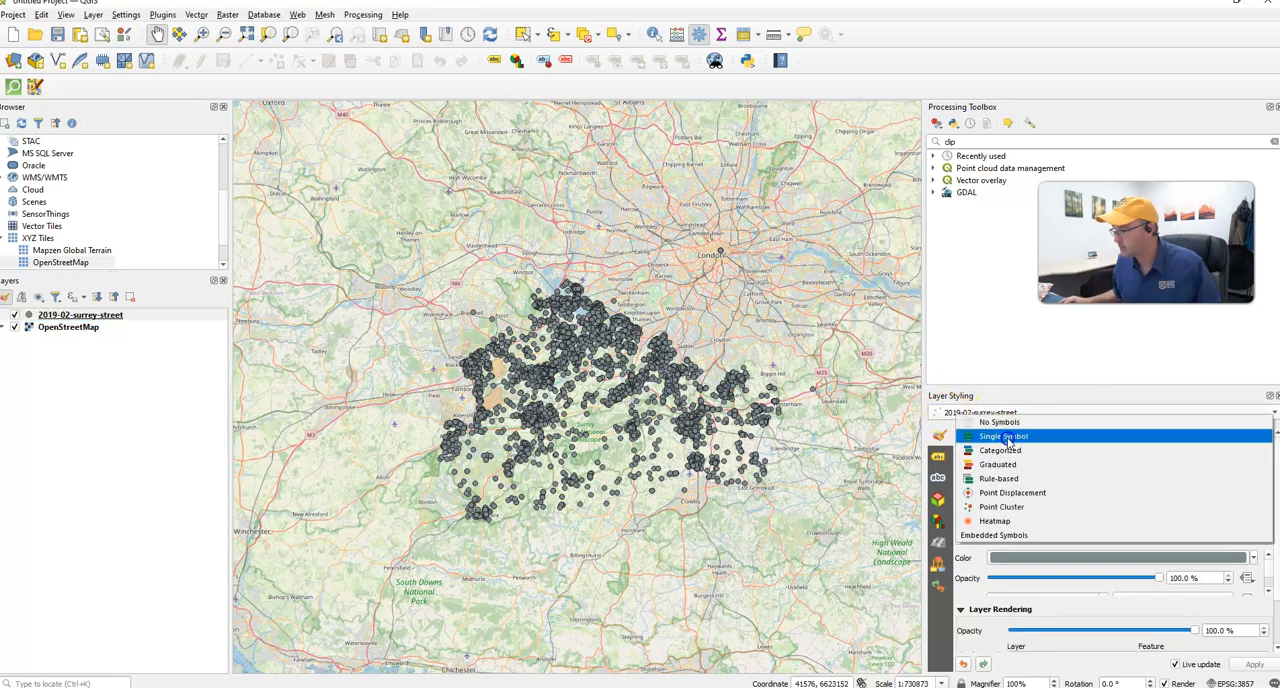
left_click(1005, 521)
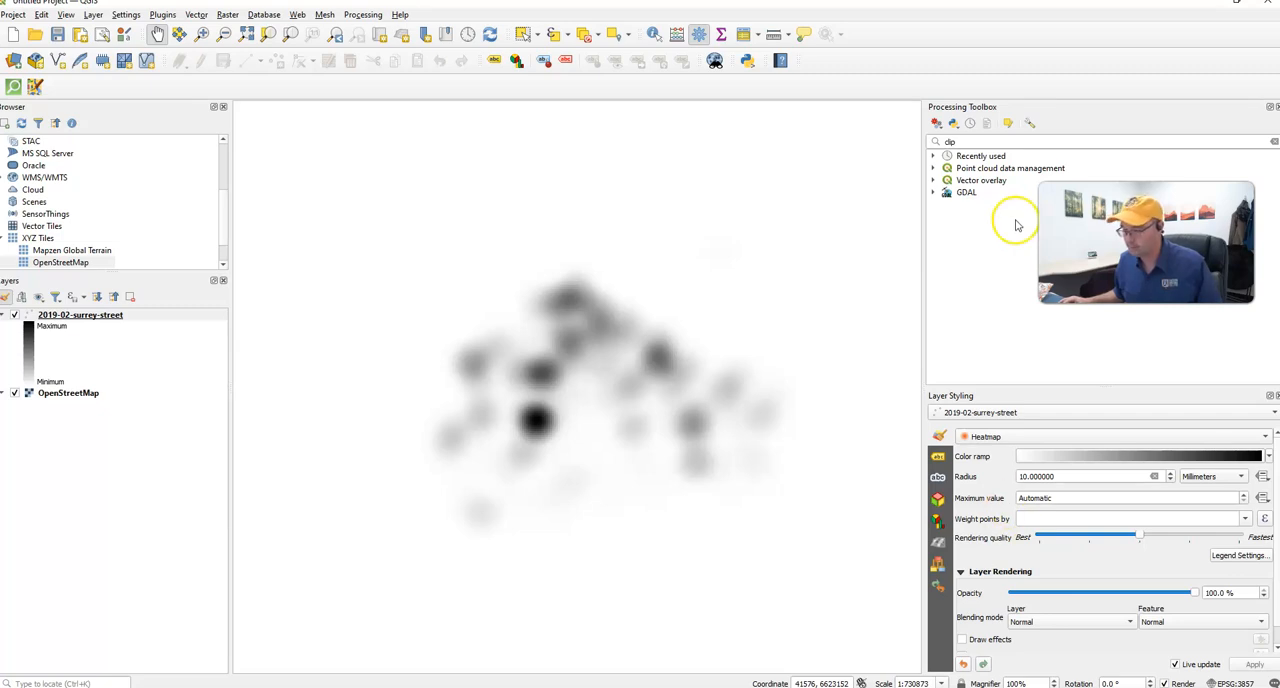
- Consult step 7 of the assignment in the browser and apply the Reds color ramp to the heatmap in QGIS
key("alt+Tab")
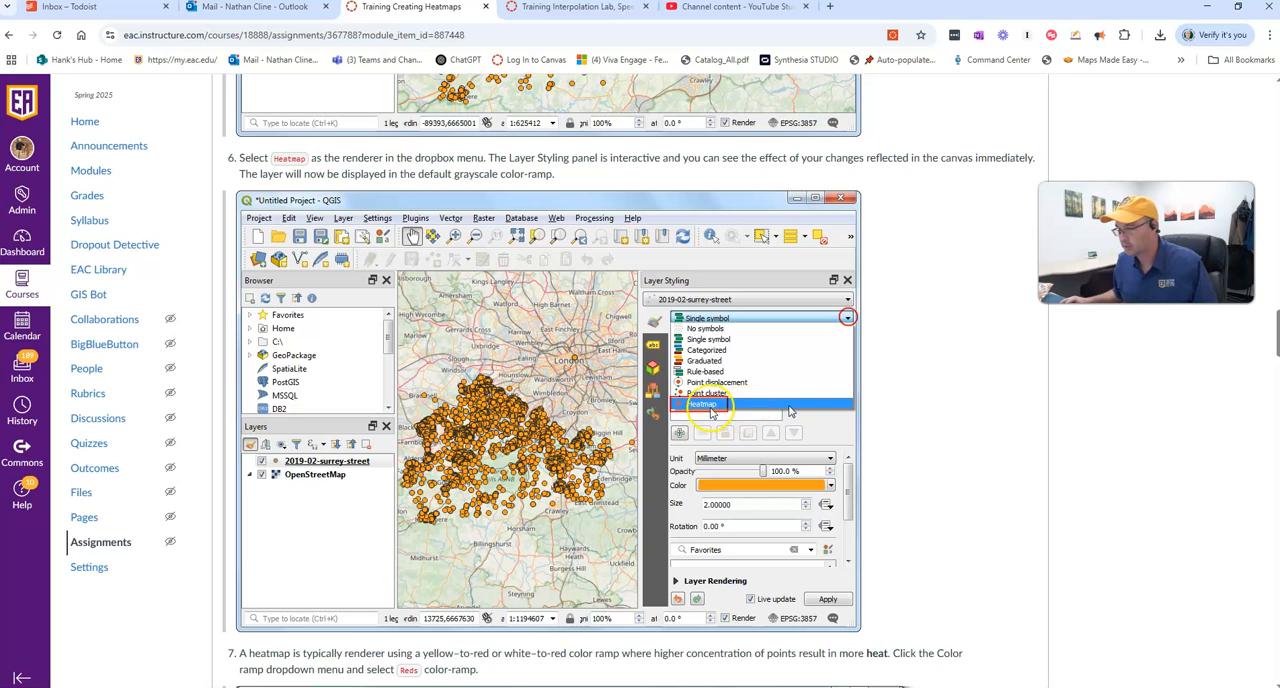
scroll(870, 490, "down", 5)
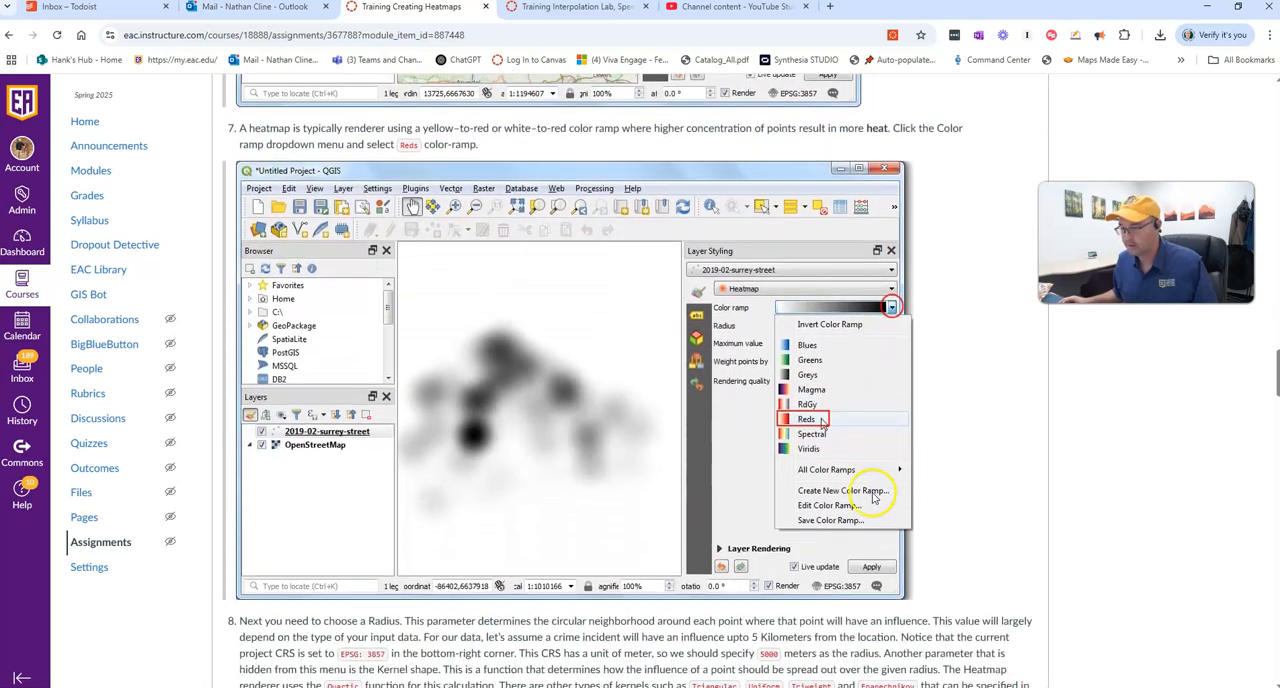
scroll(873, 497, "down", 1)
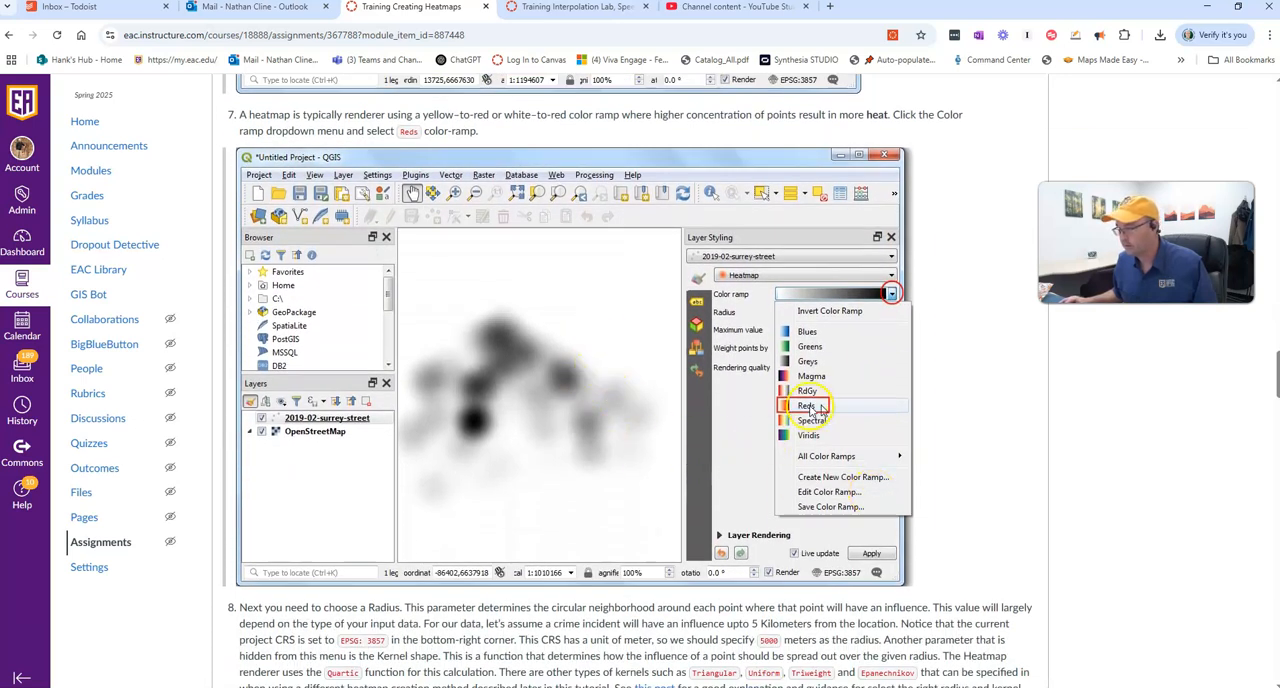
key("alt+Tab")
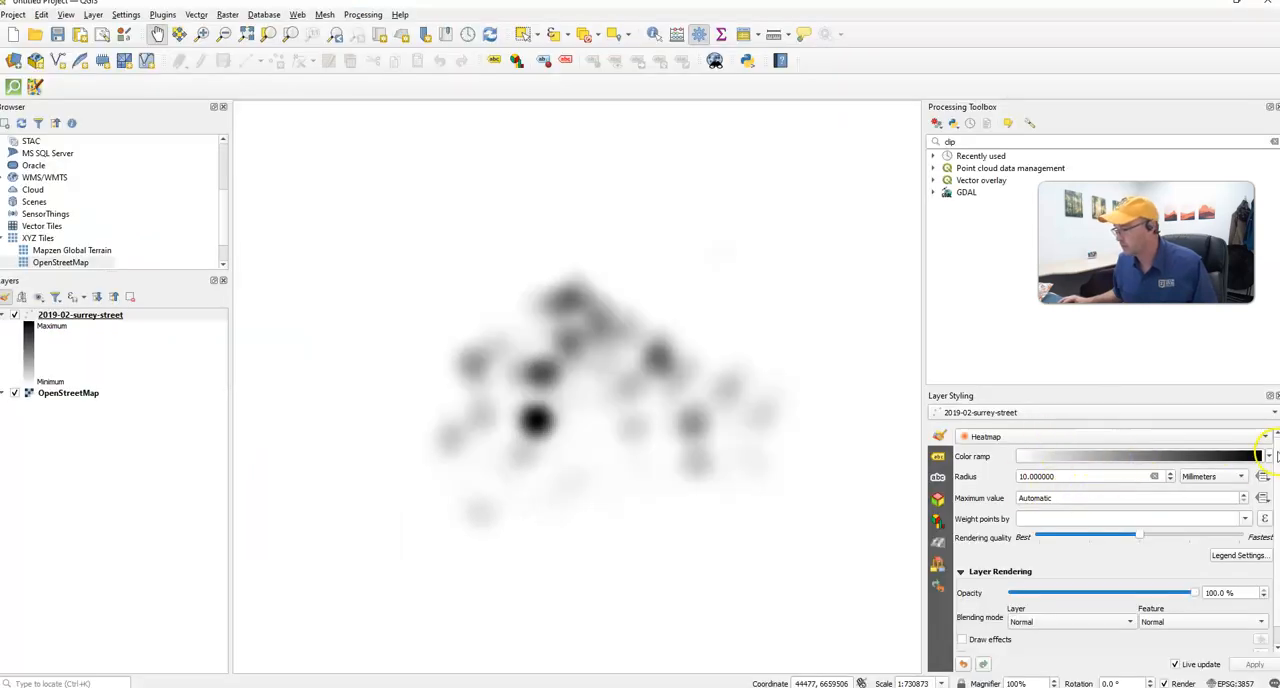
left_click(1269, 457)
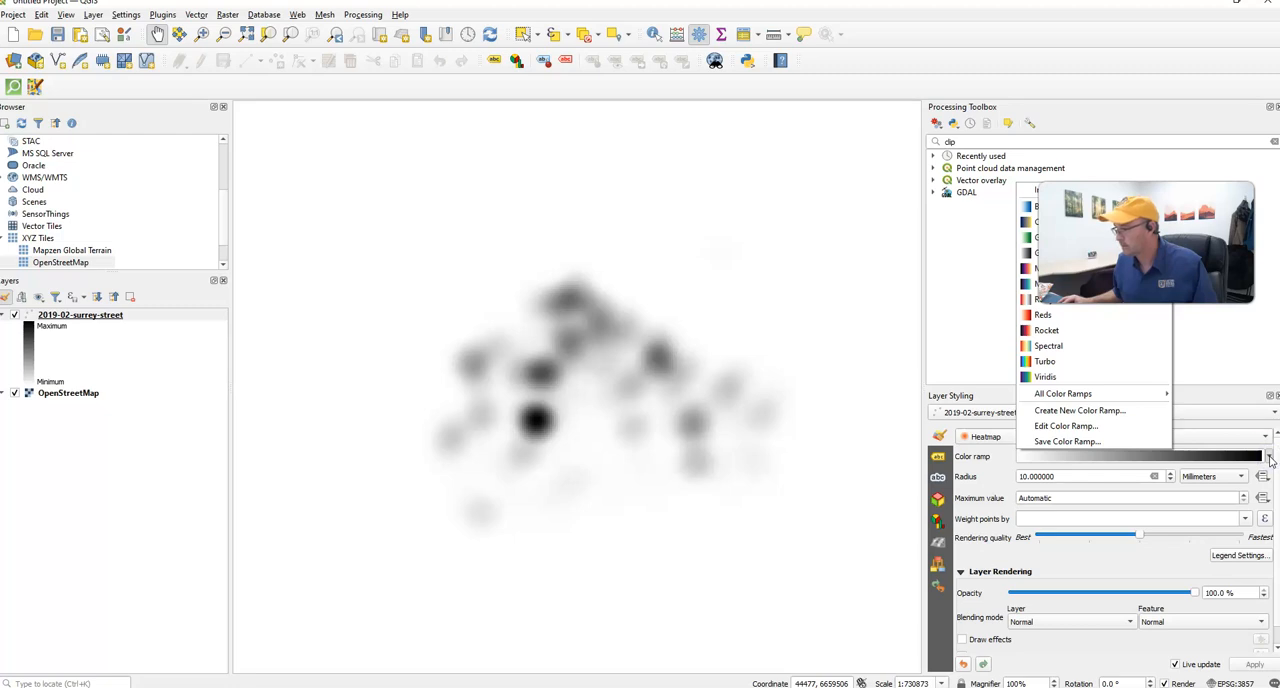
left_click(1043, 316)
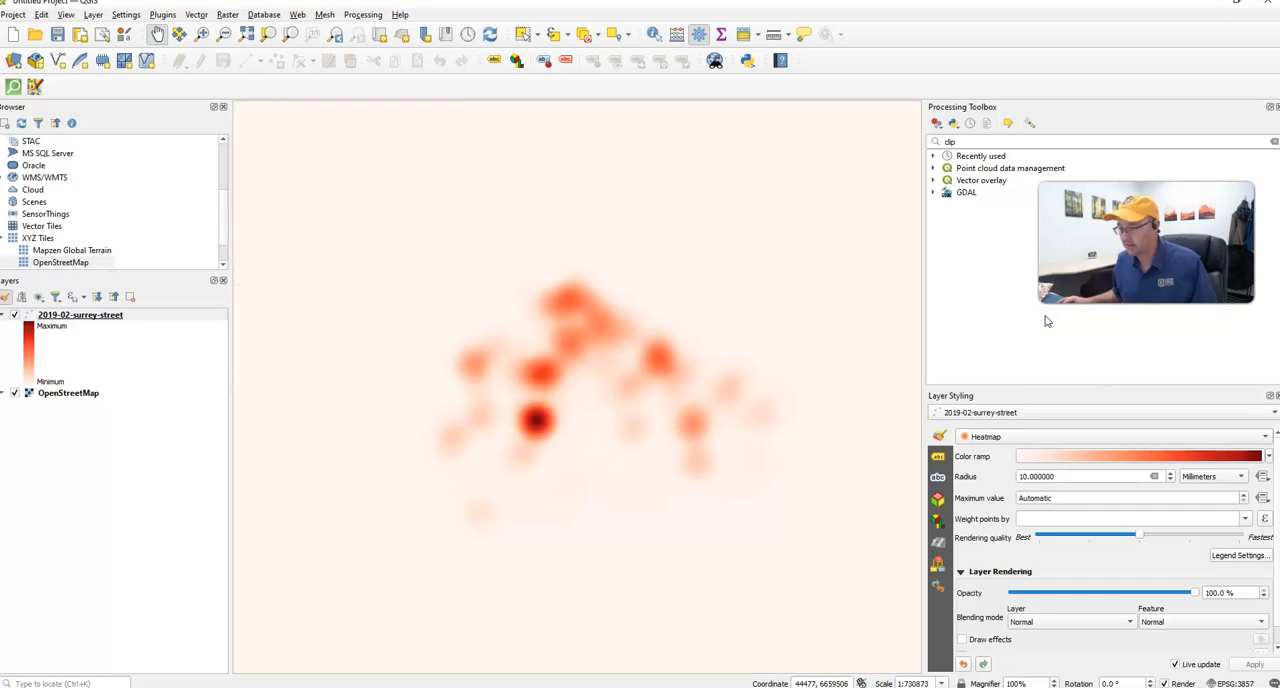
- Read step 8 of the assignment in the browser and set the heatmap radius to 5000 map units in QGIS
key("alt+Tab")
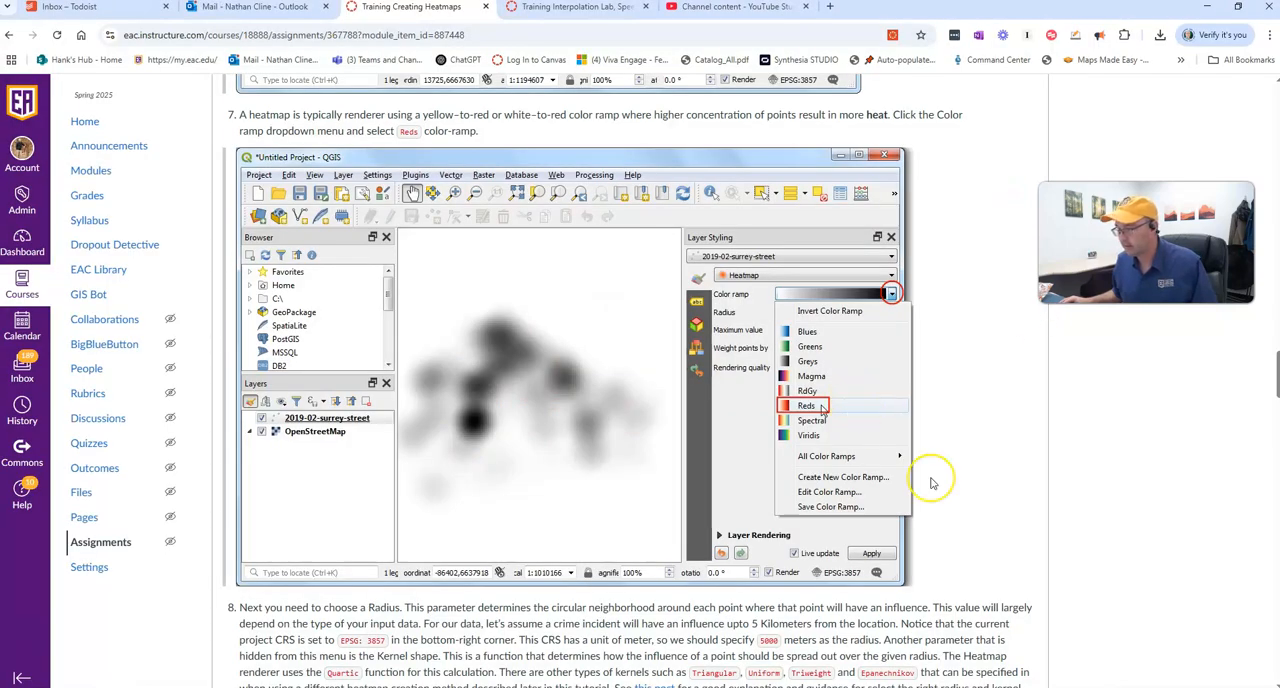
scroll(931, 483, "down", 3)
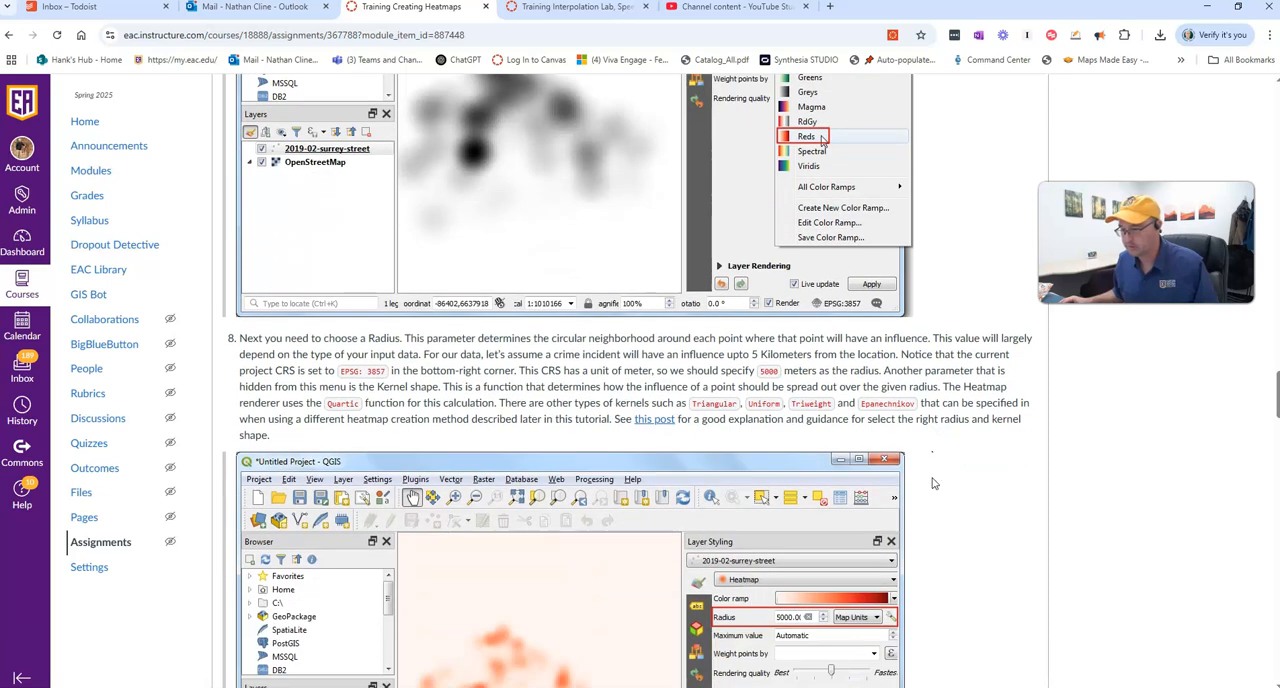
scroll(931, 483, "down", 2)
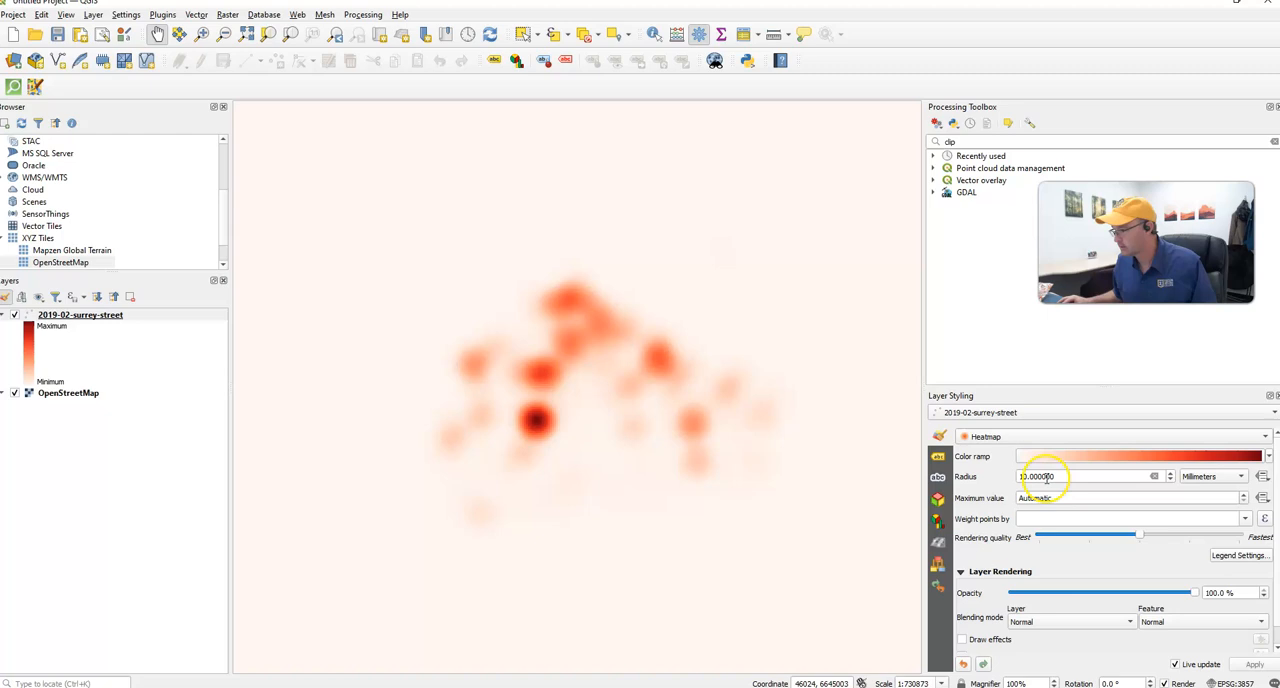
double_click(1040, 476)
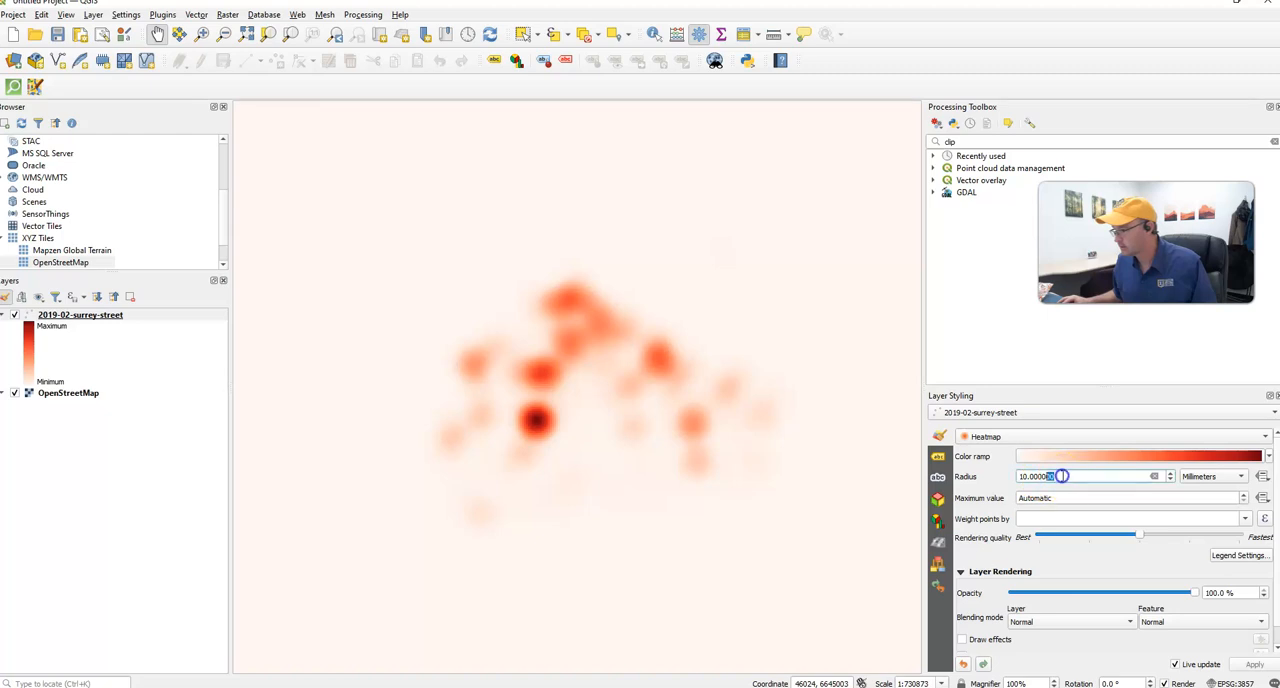
type("50")
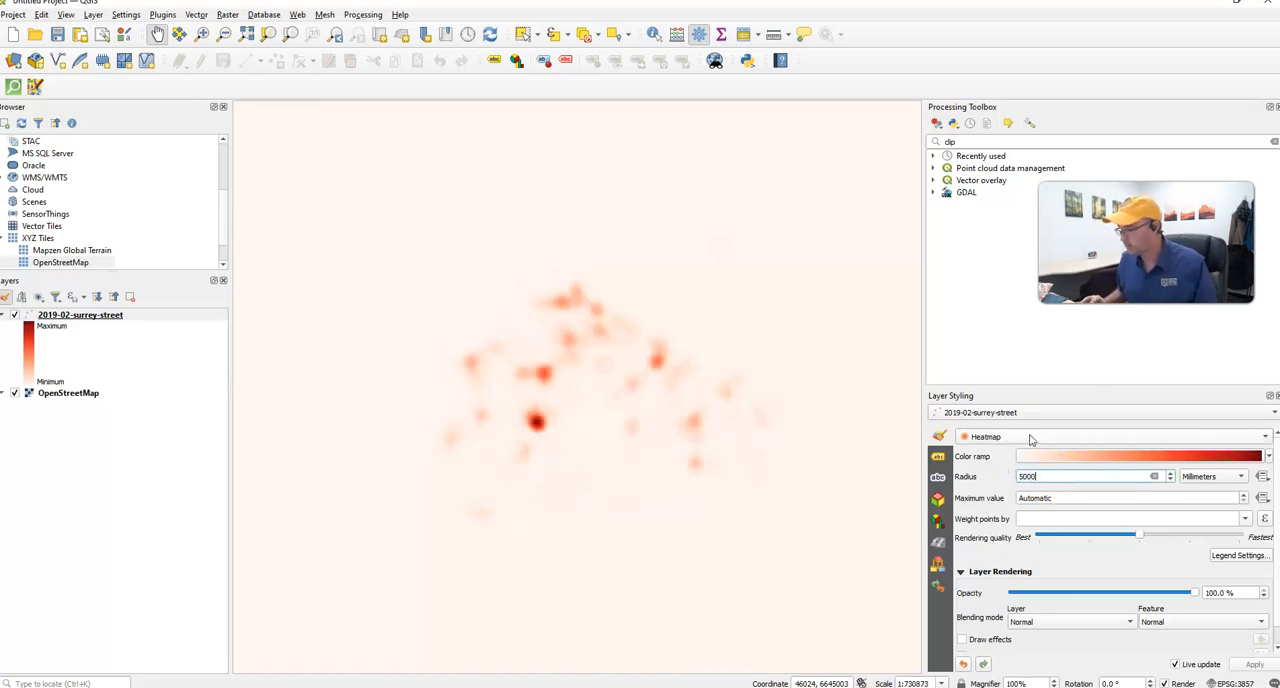
left_click(1215, 476)
left_click(1210, 533)
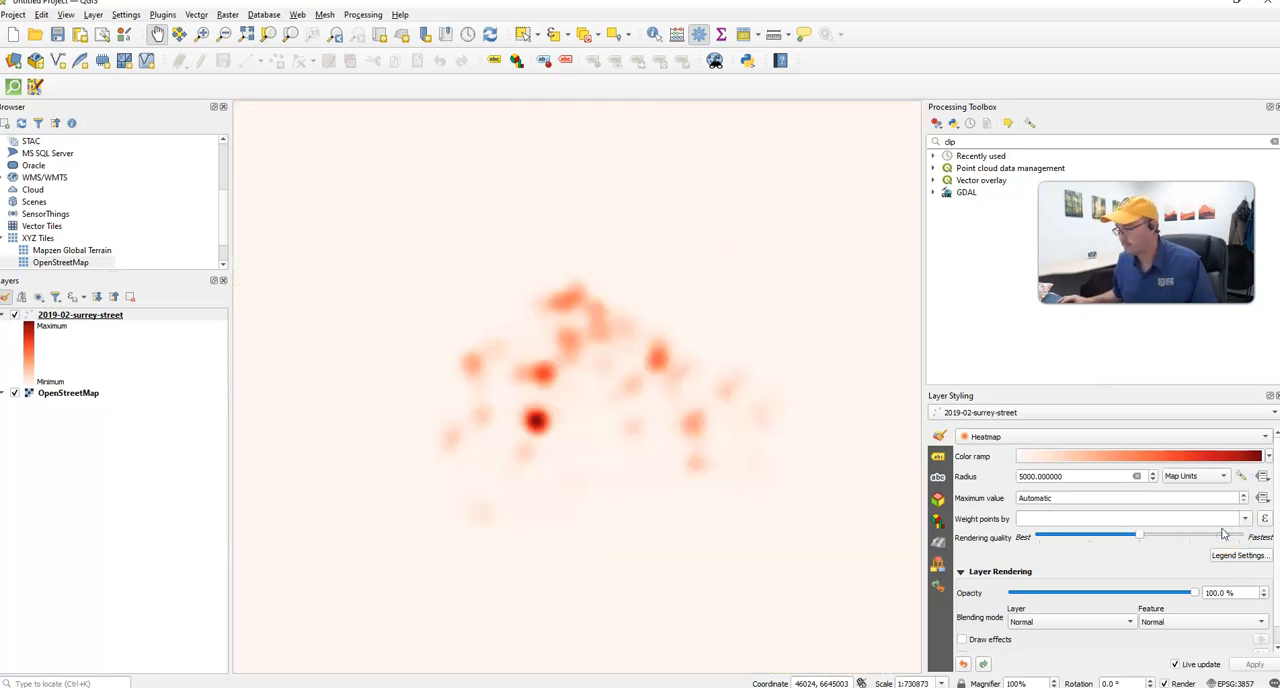
- Consult step 9 of the assignment in the browser and set the heatmap layer's opacity to 60% in QGIS
key("alt+Tab")
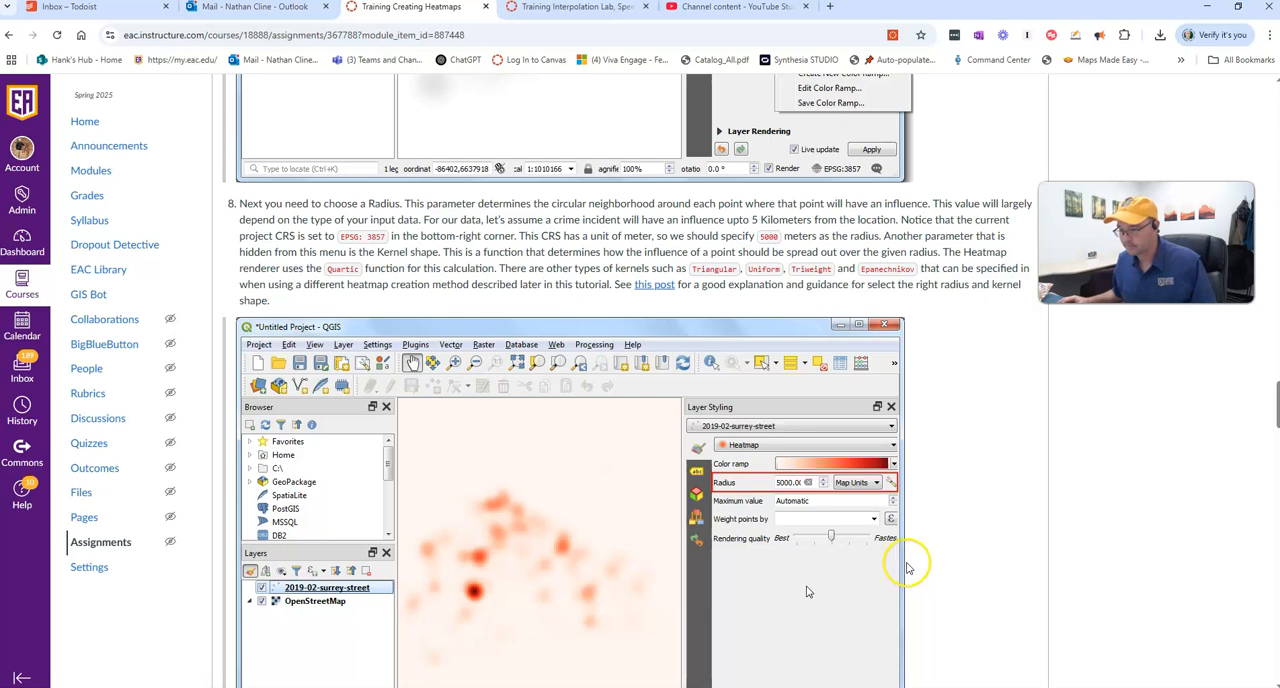
scroll(890, 573, "down", 3)
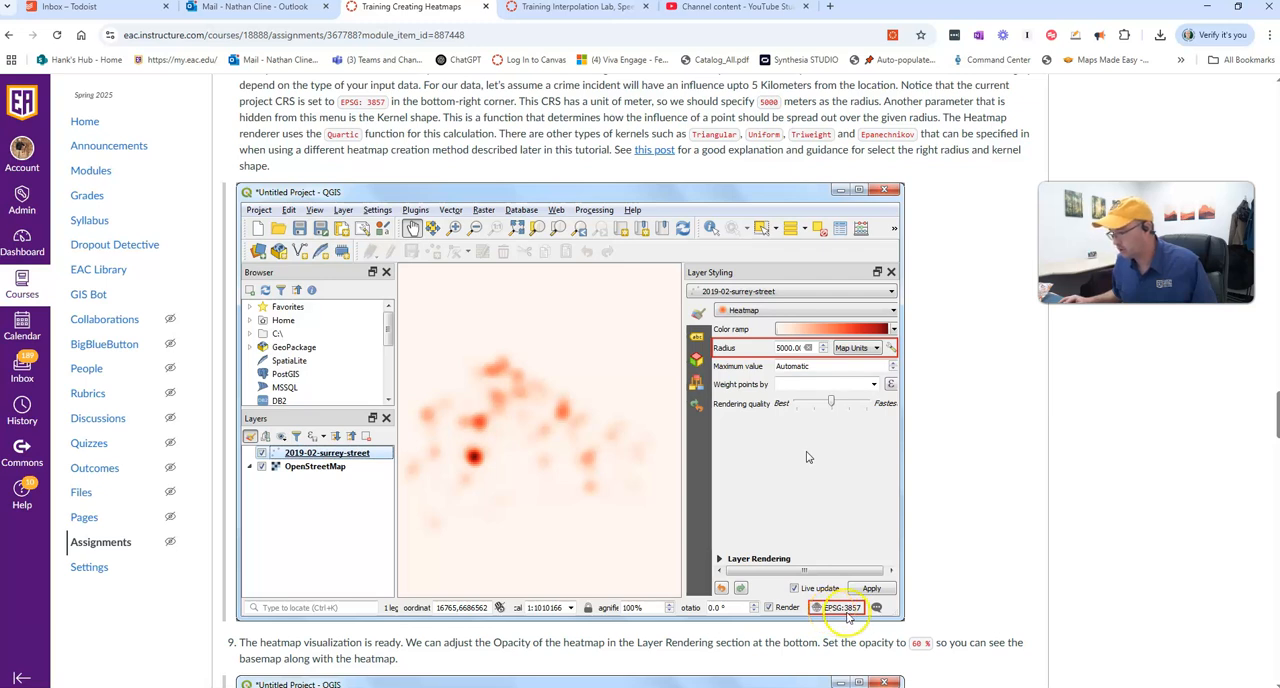
key("alt+Tab")
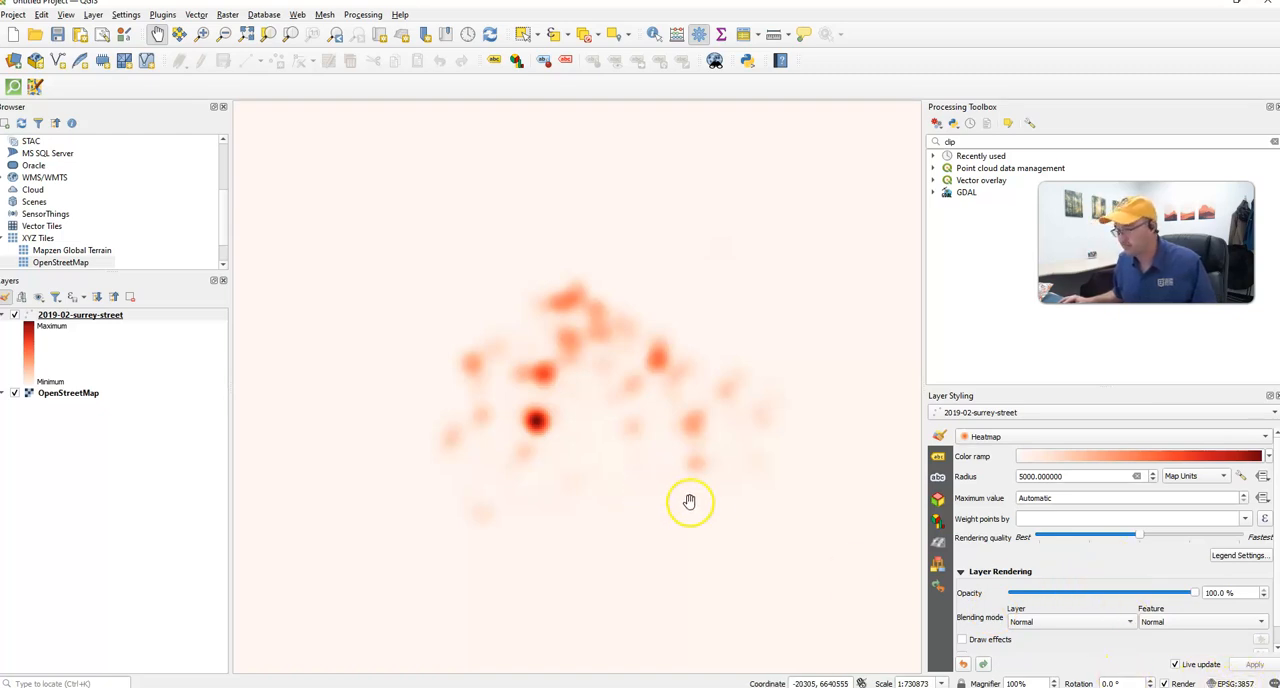
key("alt+Tab")
scroll(688, 508, "down", 5)
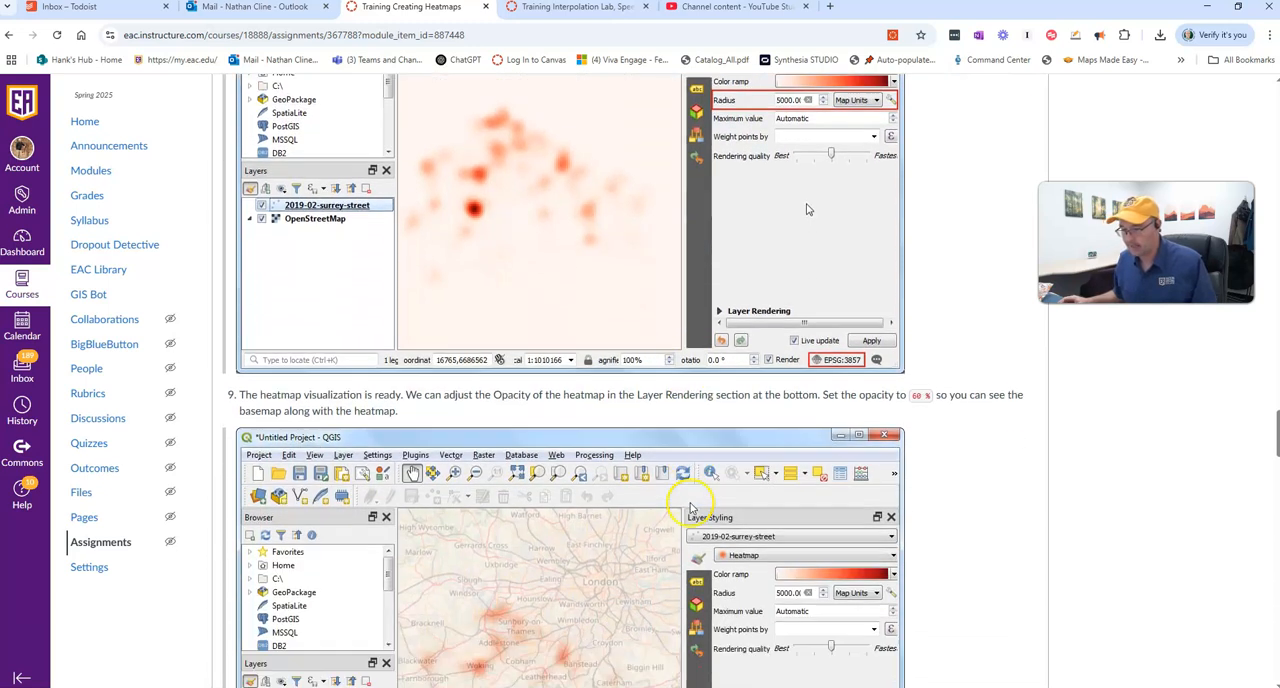
scroll(699, 515, "down", 1)
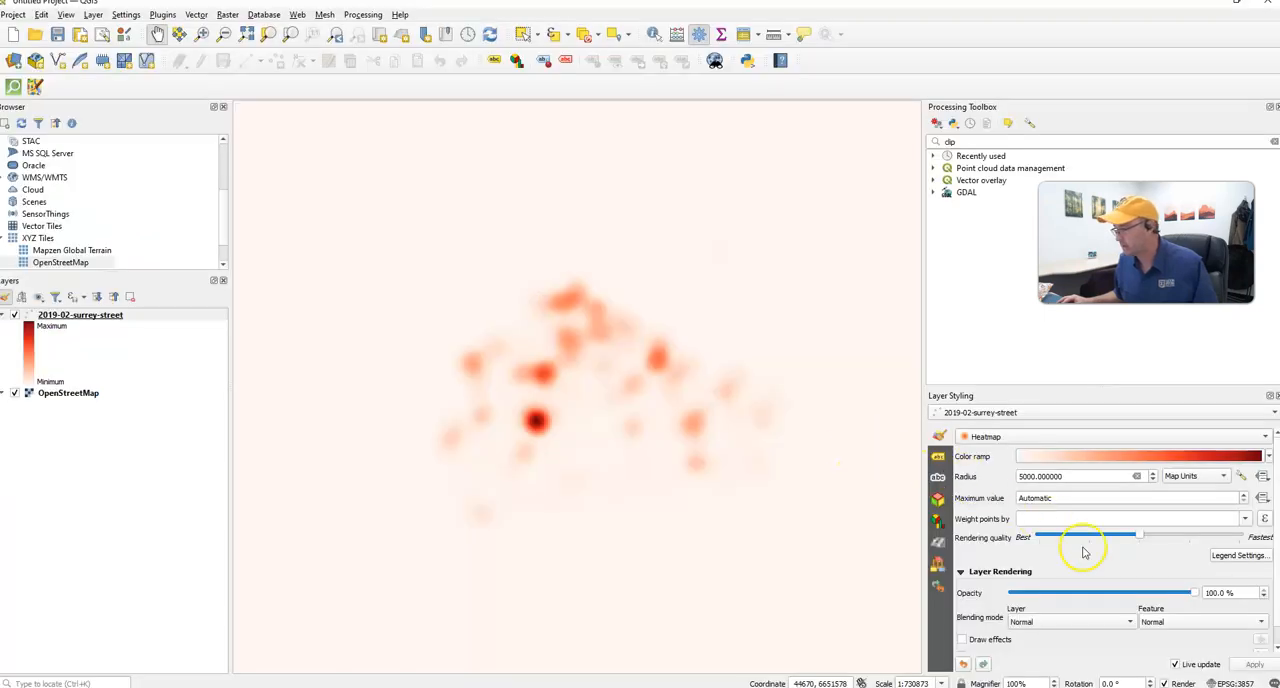
left_click(1216, 594)
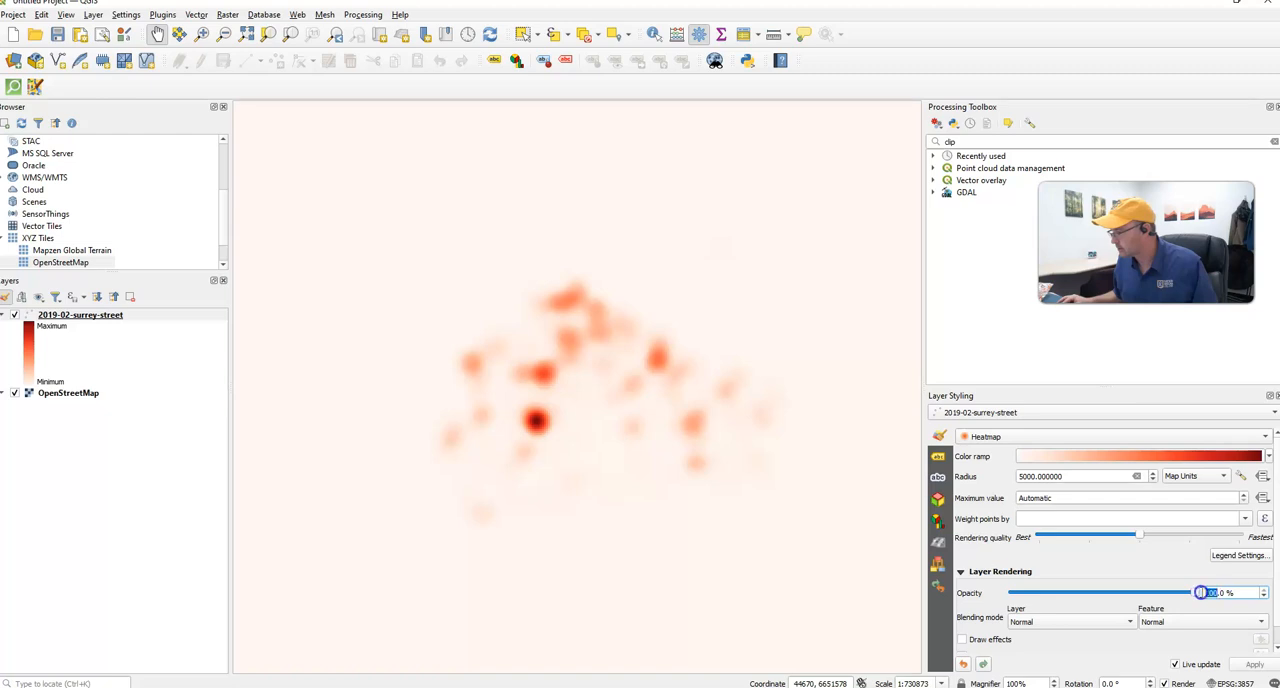
type("60")
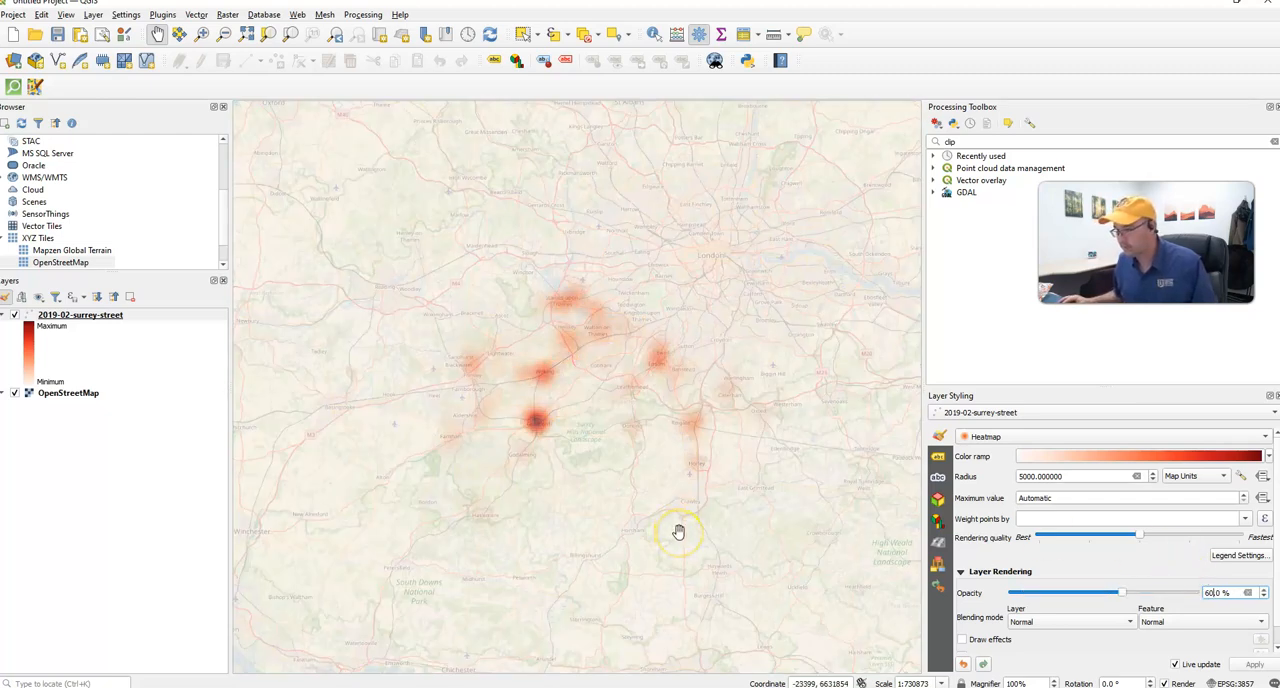
left_click_drag(534, 451, 652, 580)
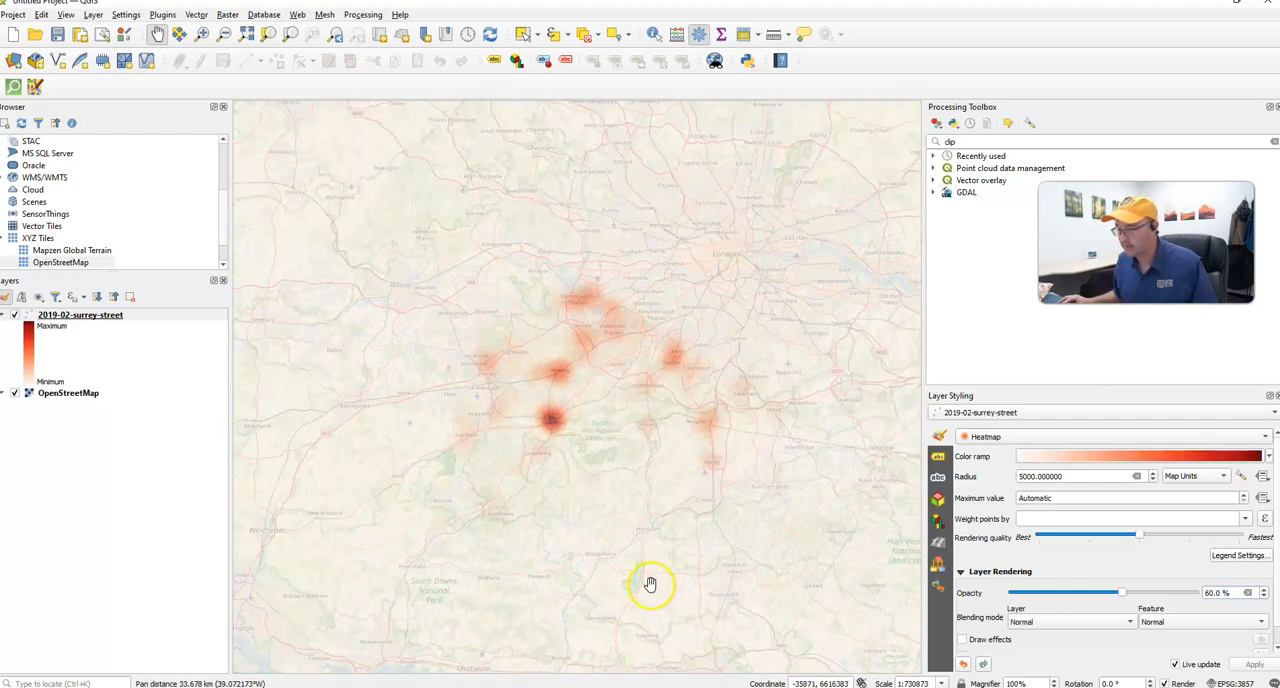
- Read step 10 on weighting points in the browser and open the 2019-02-surrey-street attribute table in QGIS
key("alt+Tab")
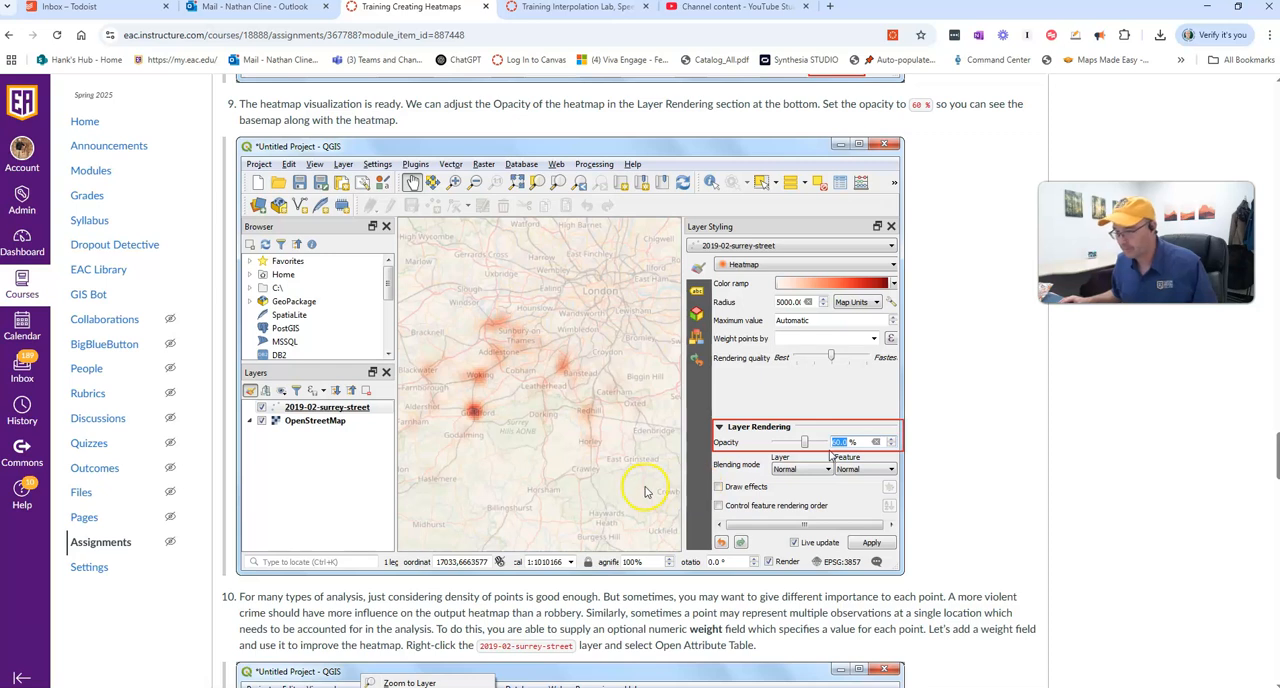
scroll(635, 470, "down", 3)
scroll(640, 519, "down", 3)
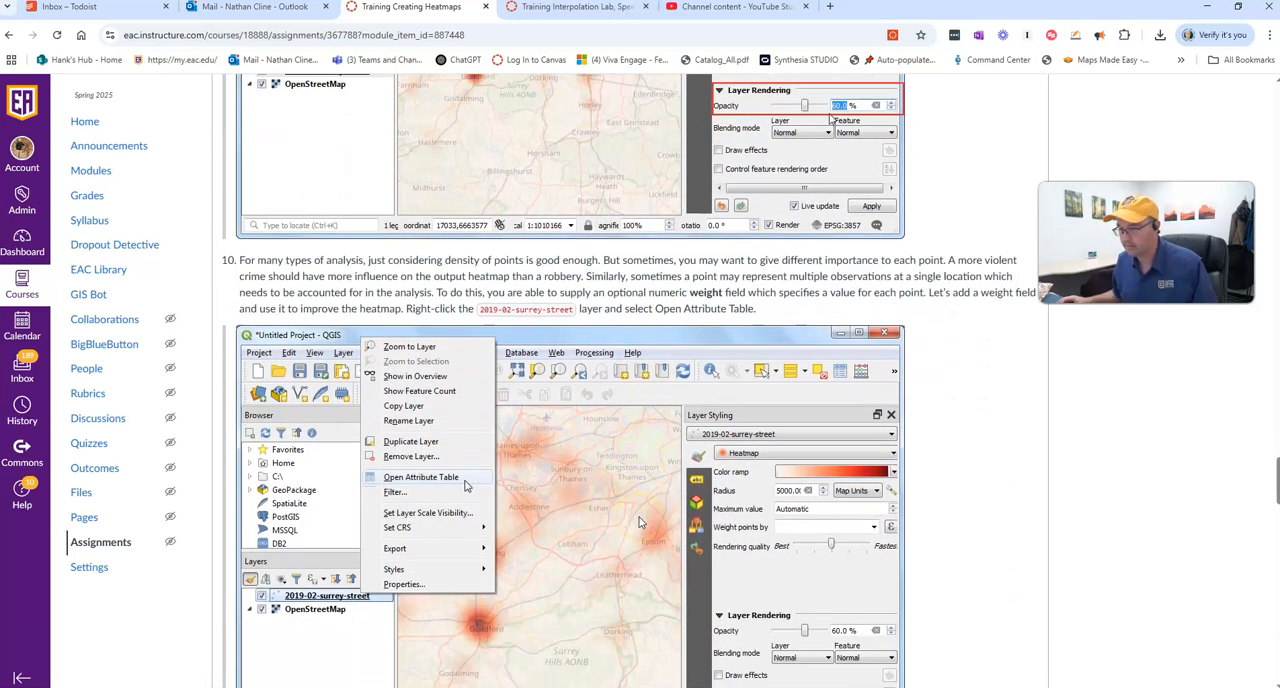
scroll(641, 523, "down", 1)
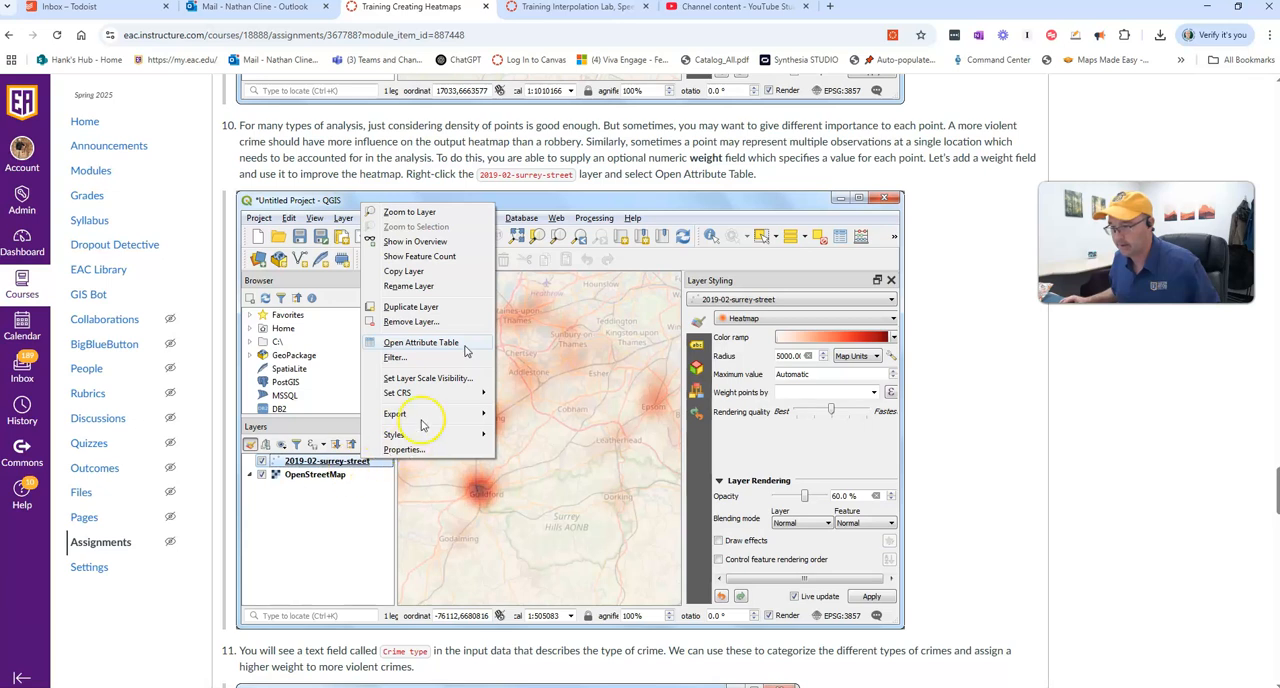
key("alt+Tab")
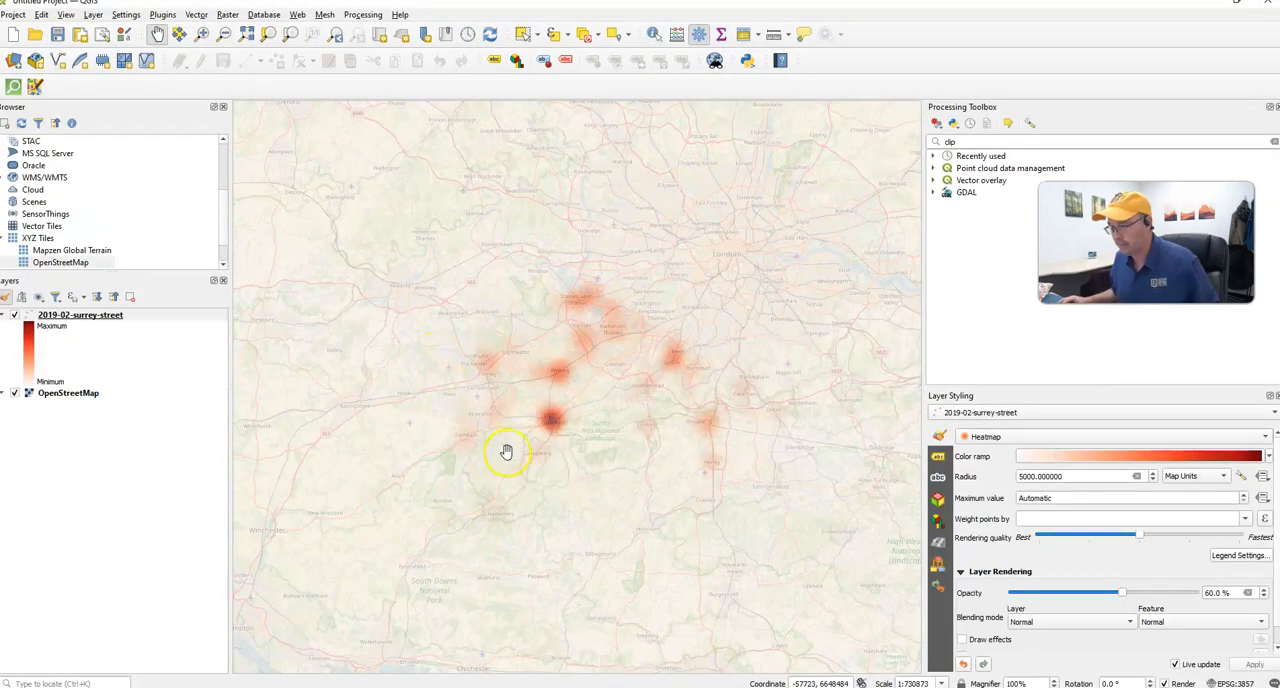
right_click(110, 317)
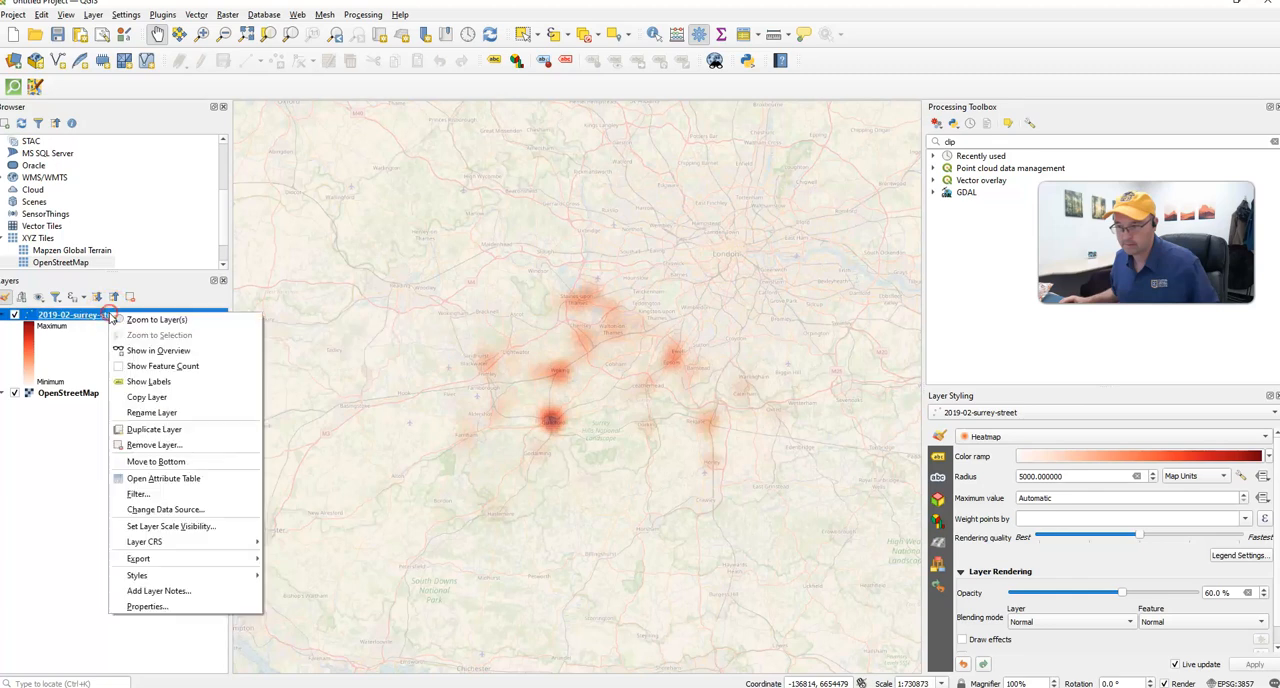
left_click(160, 479)
key("Escape")
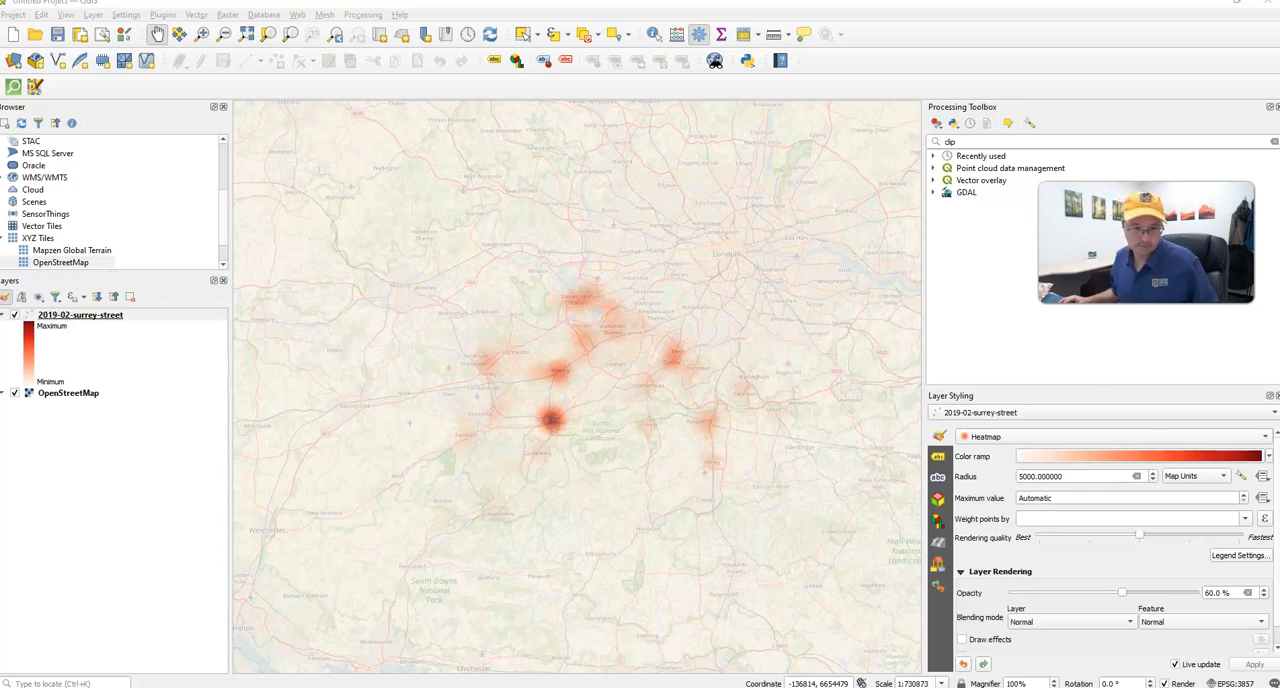
- Read steps 11 and 12 of the assignment in the browser and open the Field Calculator from the 2019-02-surrey-street attribute table in QGIS
key("alt+Tab")
scroll(509, 448, "down", 2)
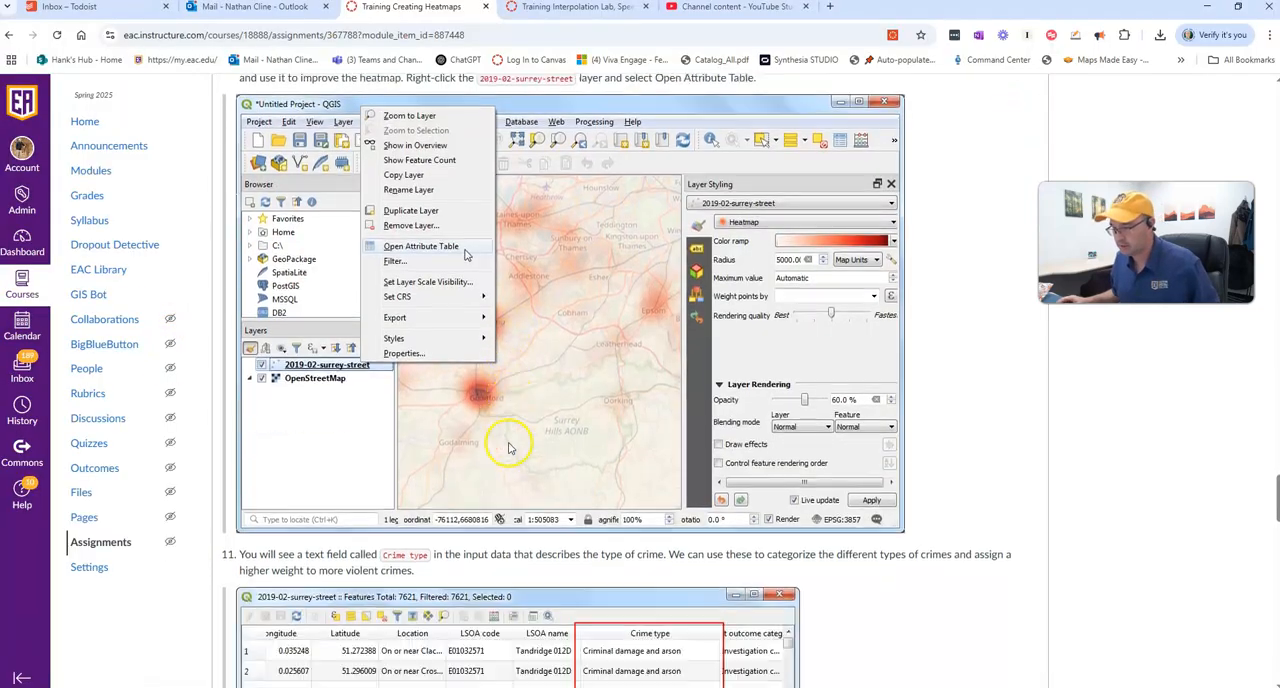
scroll(509, 448, "down", 3)
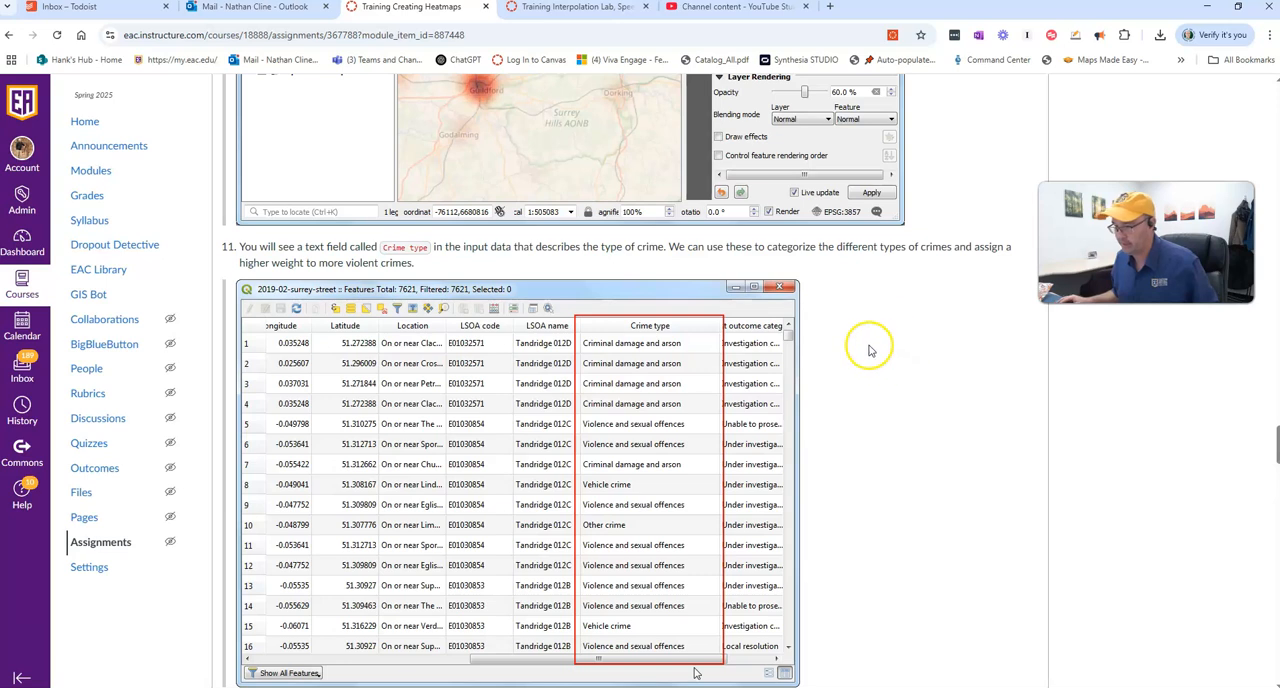
scroll(967, 390, "down", 4)
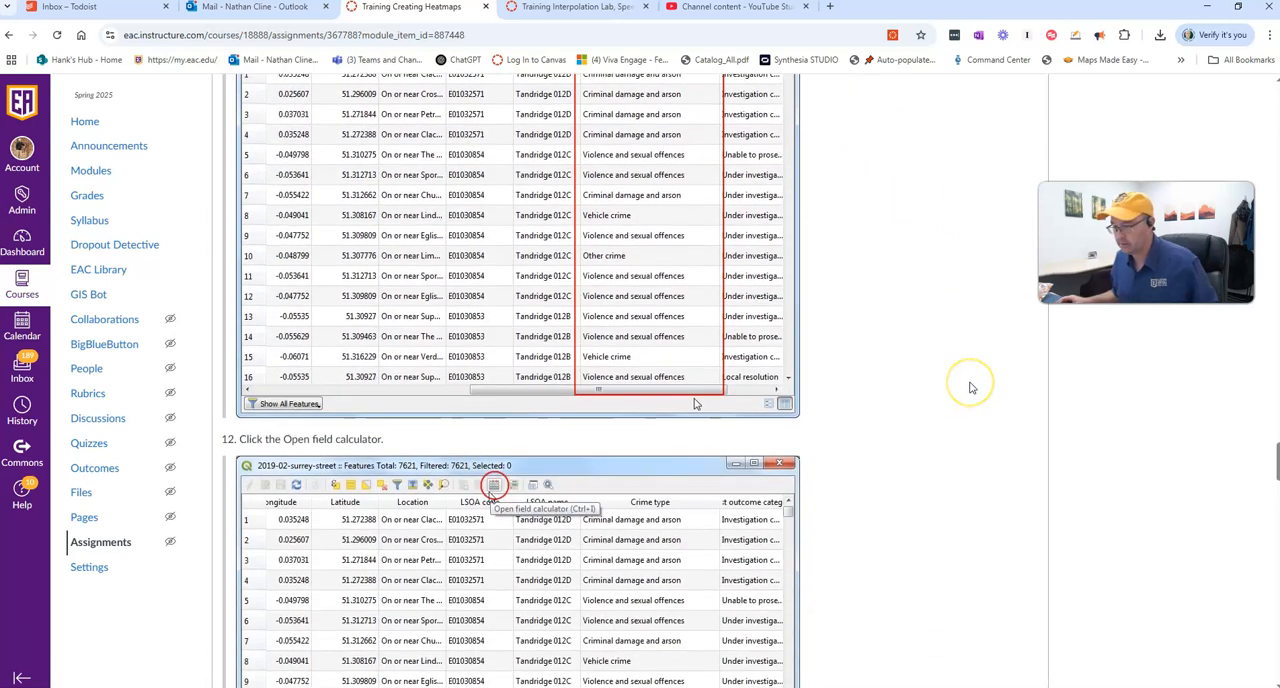
scroll(969, 387, "down", 1)
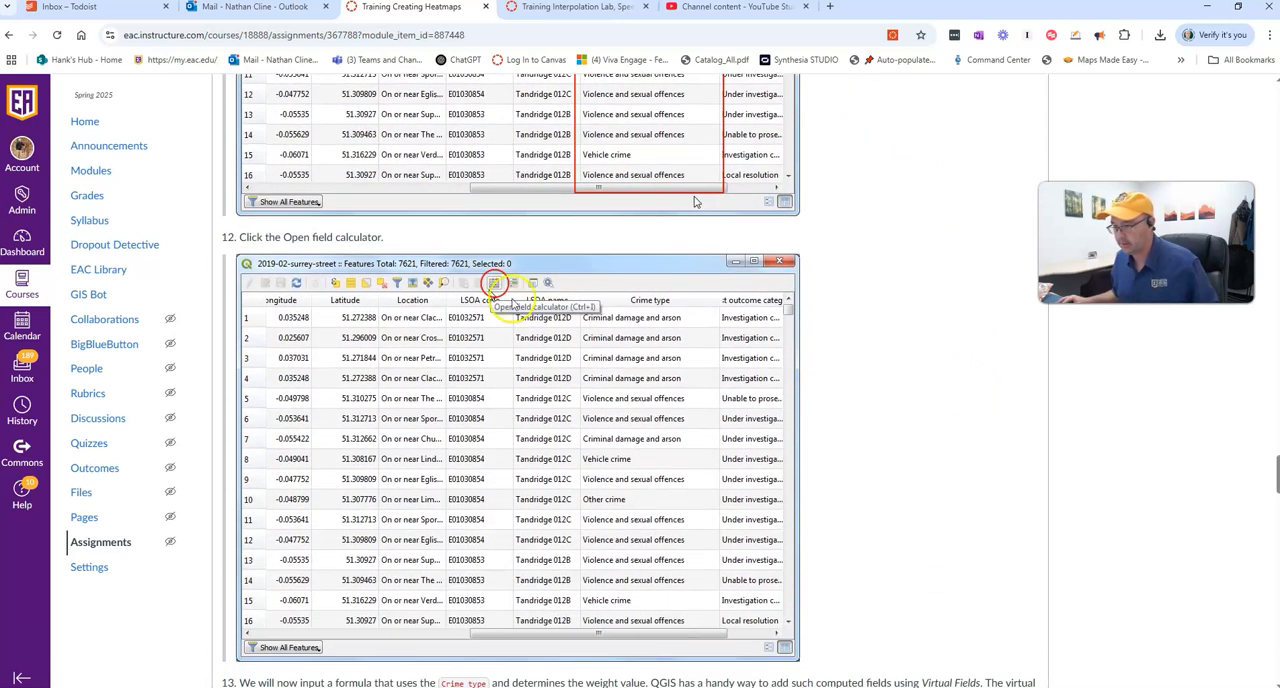
left_click(494, 288)
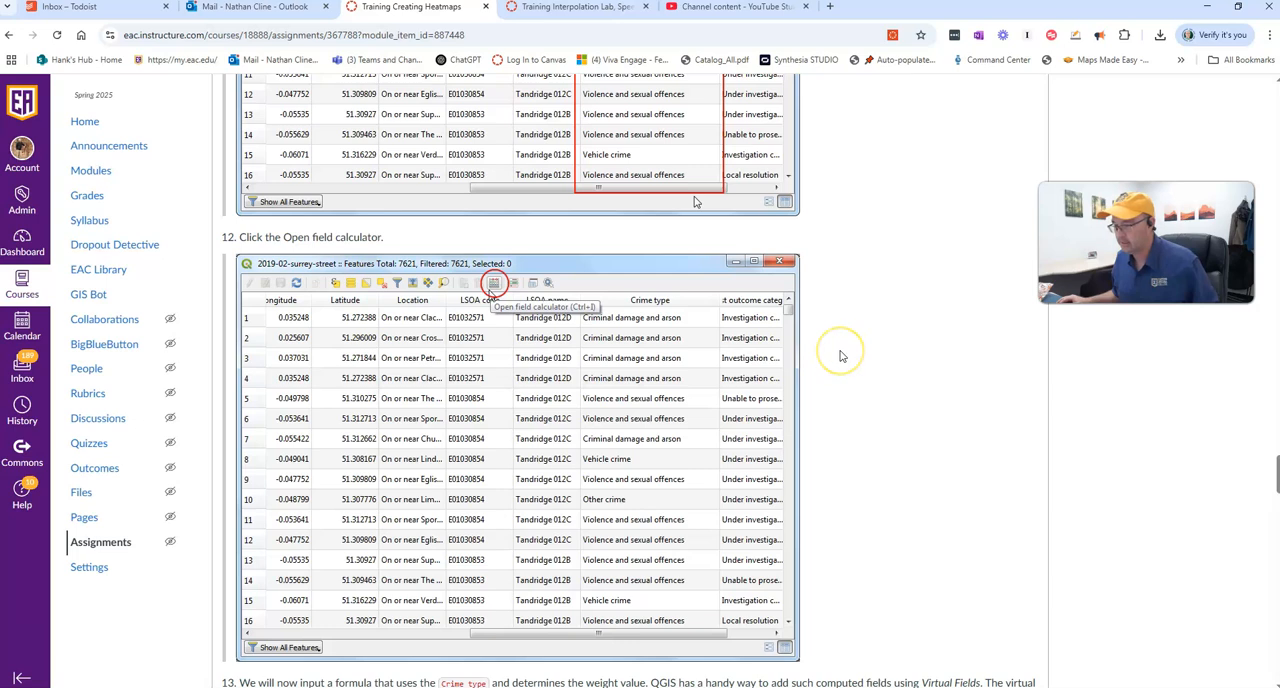
key("alt+Tab")
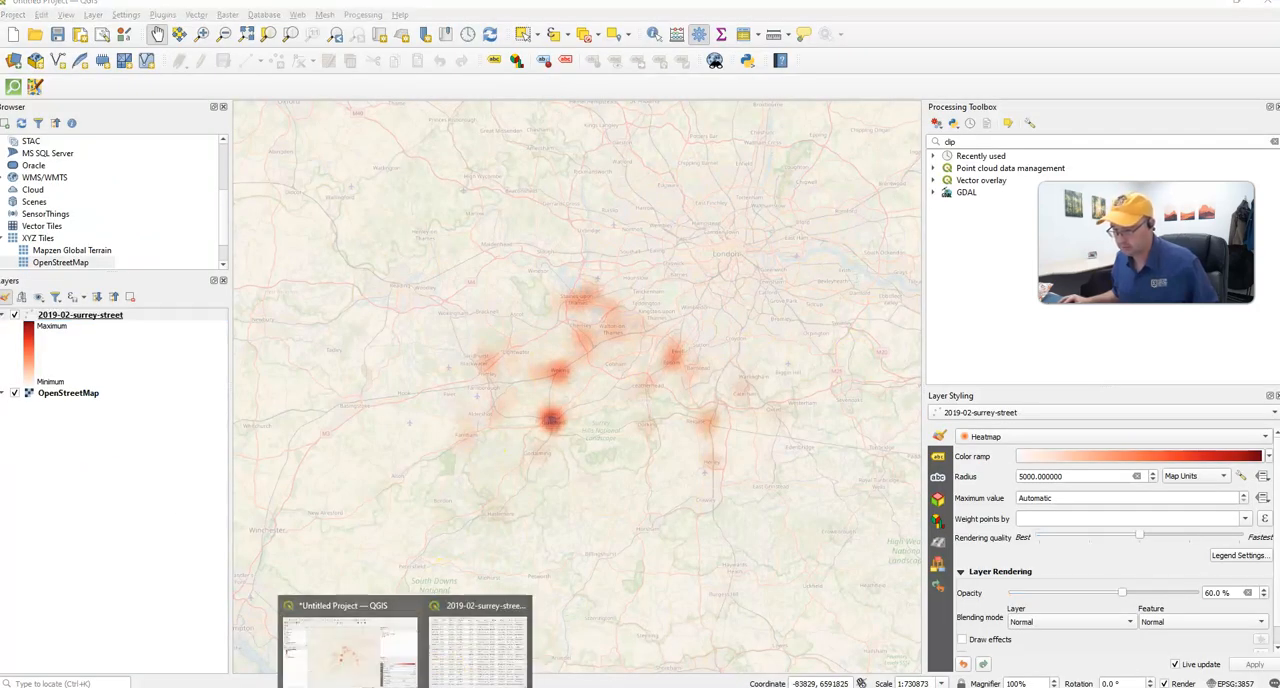
left_click(482, 648)
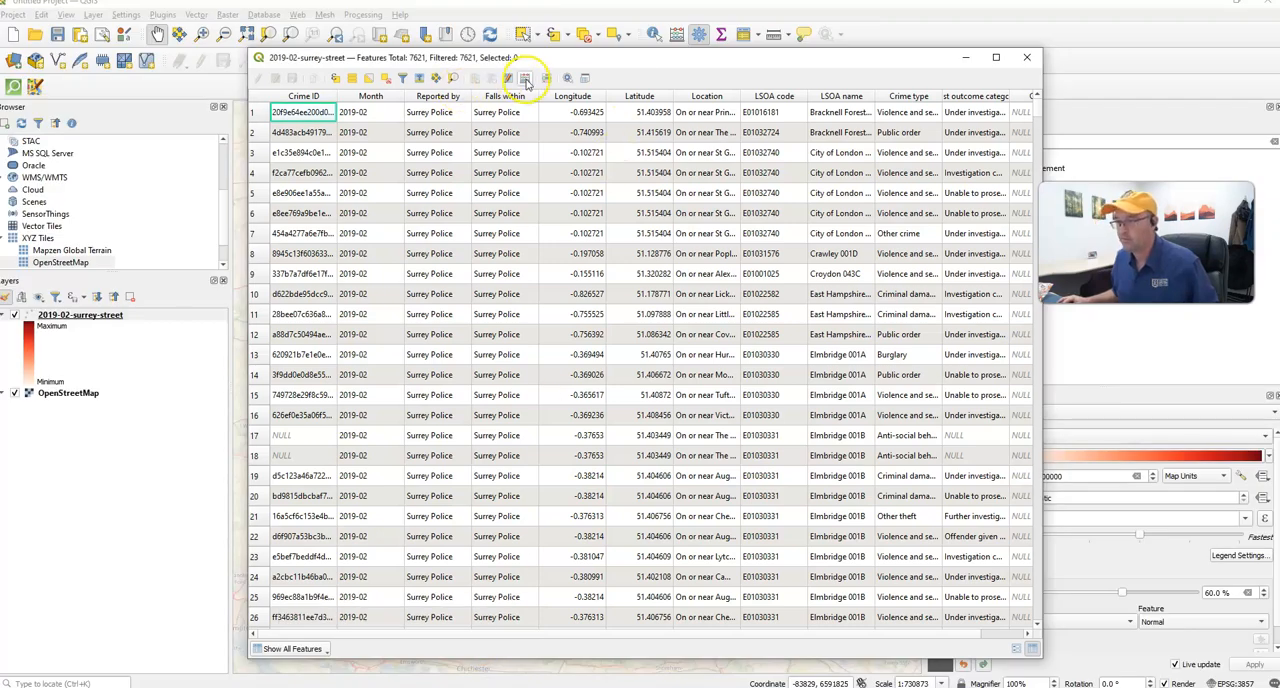
left_click(525, 79)
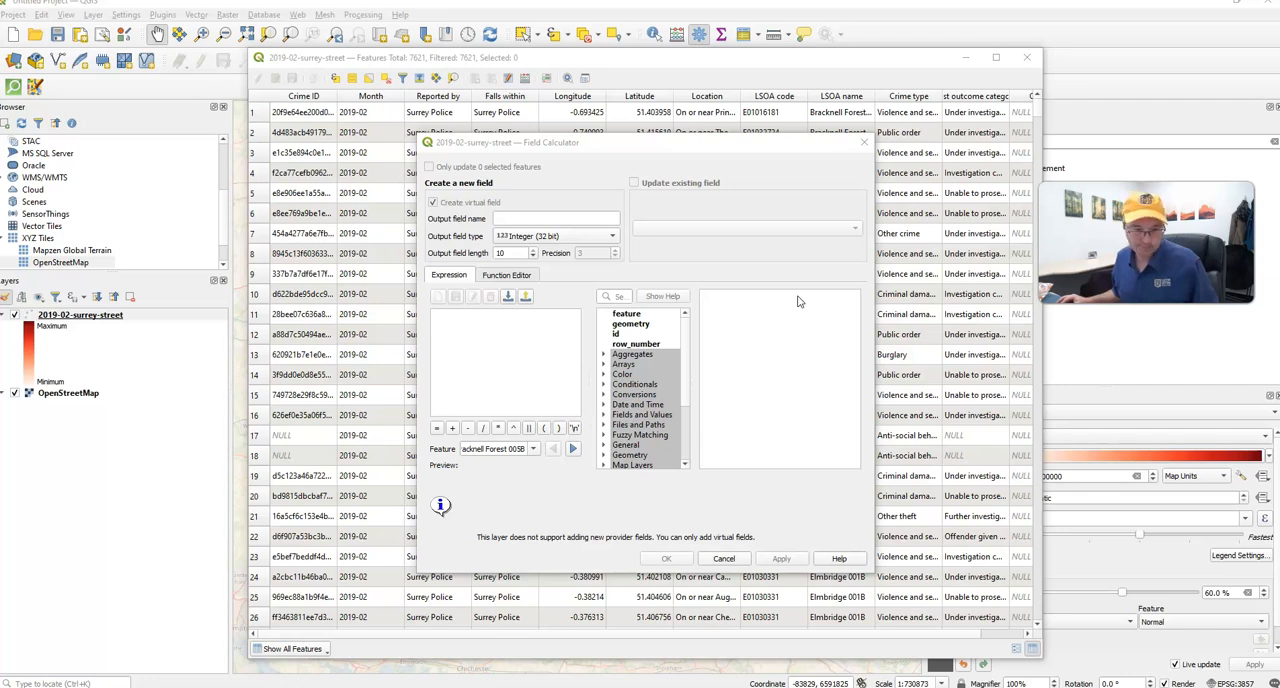
- Read step 13 of the assignment in the browser and copy its CASE expression for weighting by crime type
key("alt+Tab")
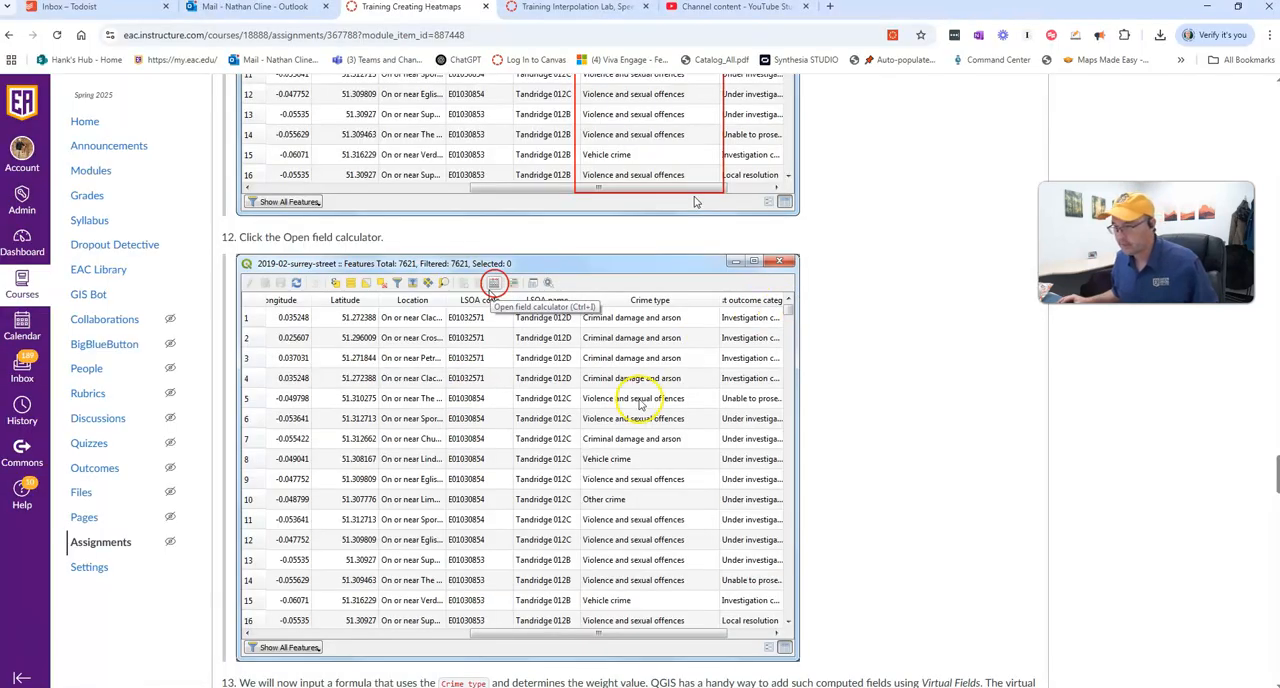
scroll(645, 400, "down", 4)
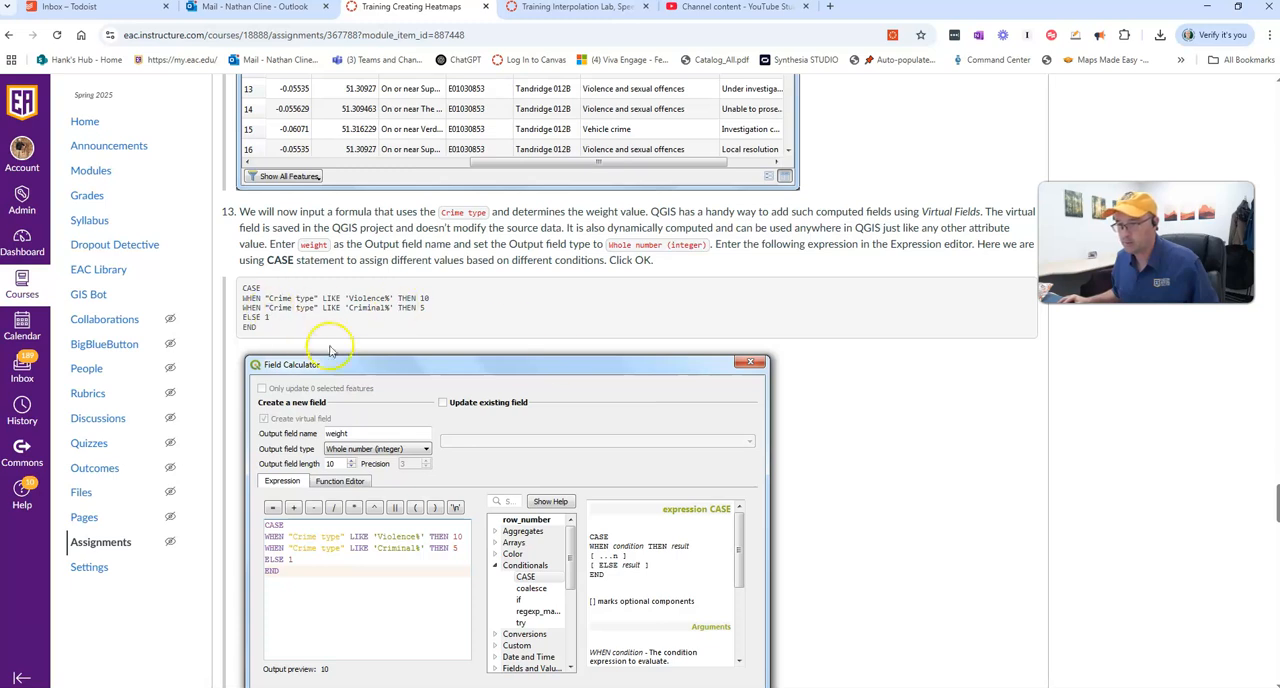
scroll(330, 330, "down", 2)
left_click_drag(268, 199, 237, 156)
key("ctrl+c")
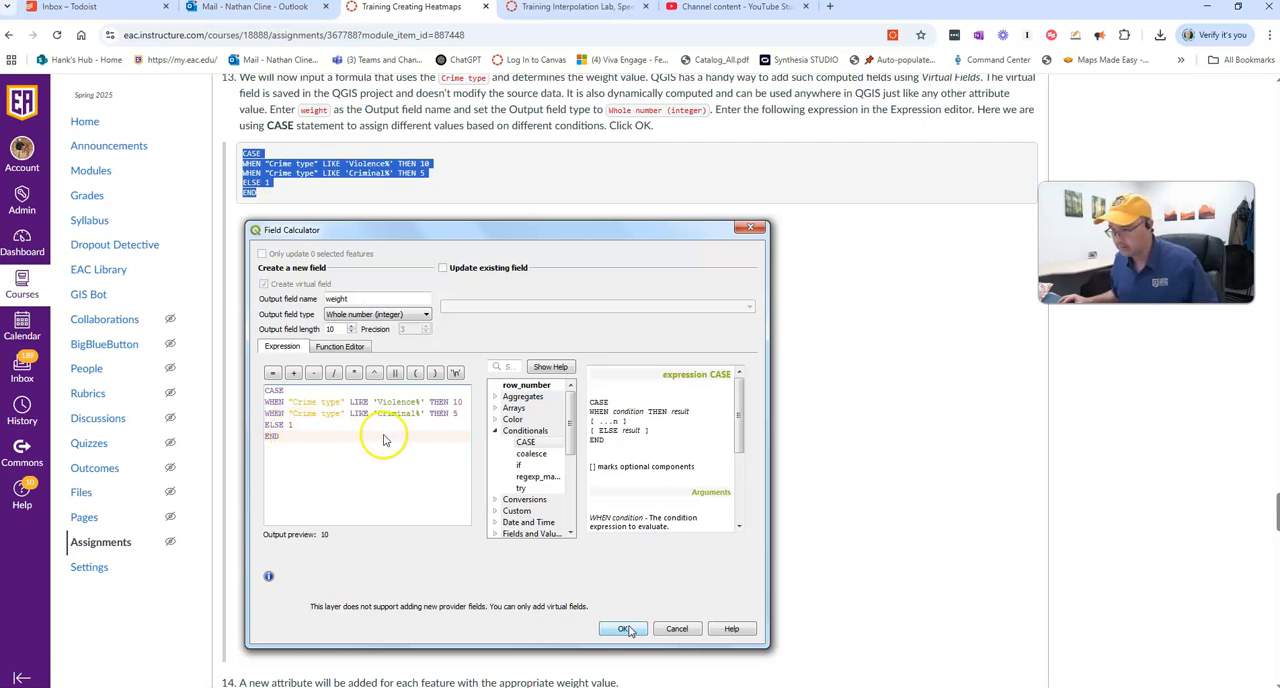
left_click(297, 441)
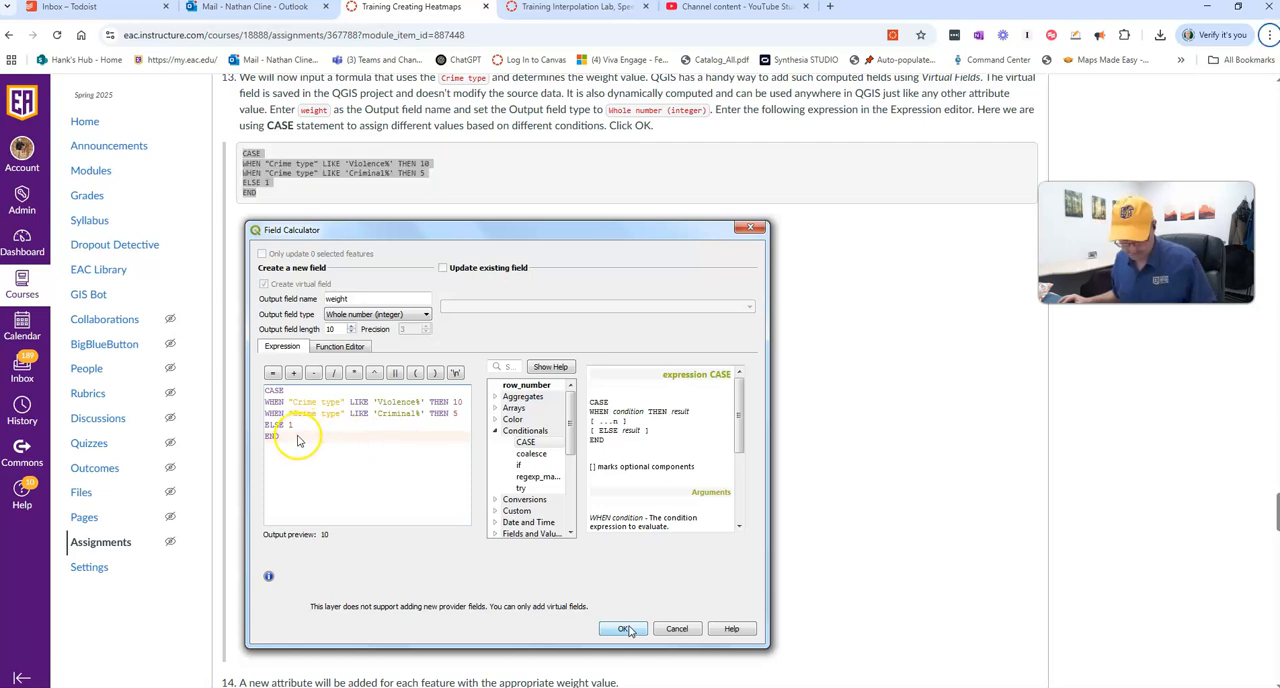
- Paste the expression CASE WHEN "Crime type" LIKE 'Violence%' THEN 10 WHEN "Crime type" LIKE 'Criminal%' THEN 5 ELSE 1 END into the QGIS Field Calculator
key("alt+Tab")
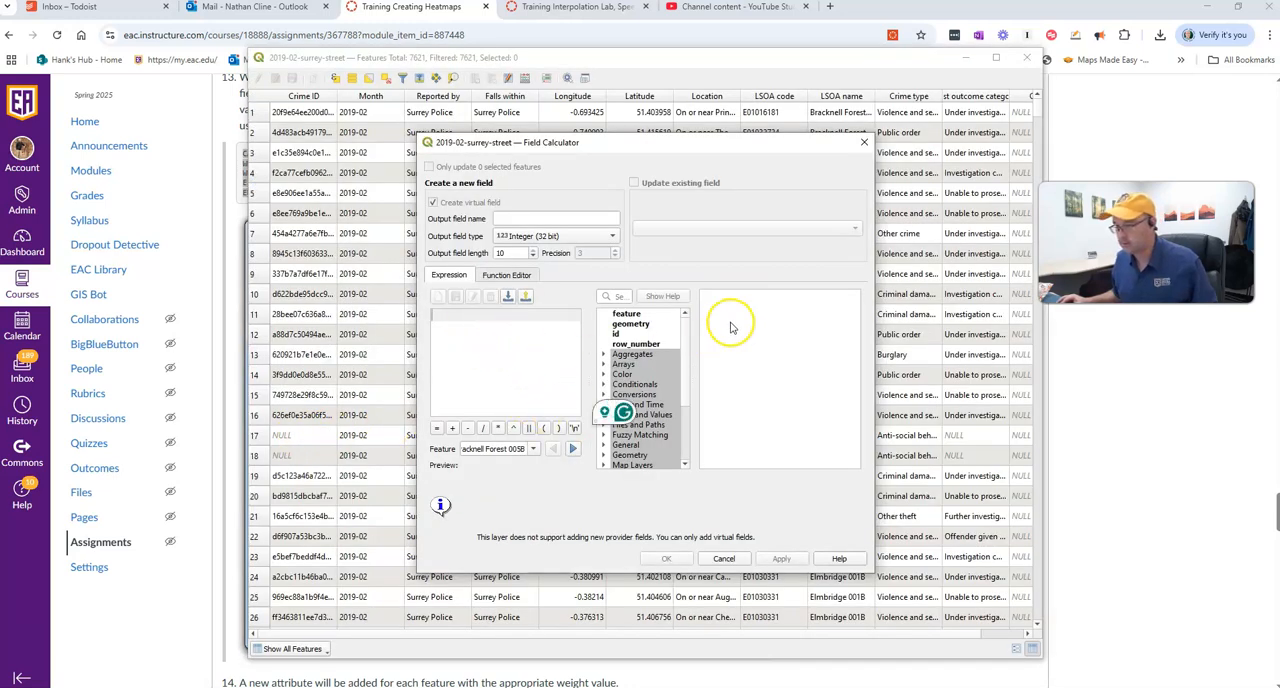
key("alt+Tab")
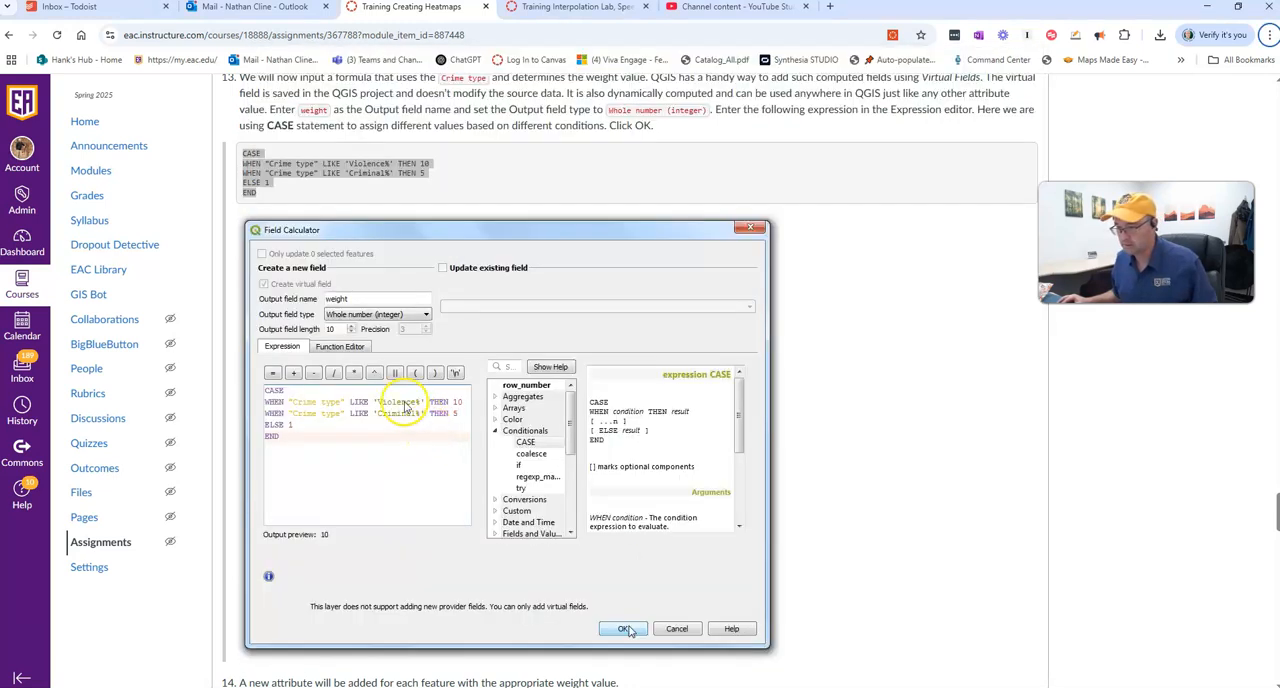
key("alt+Tab")
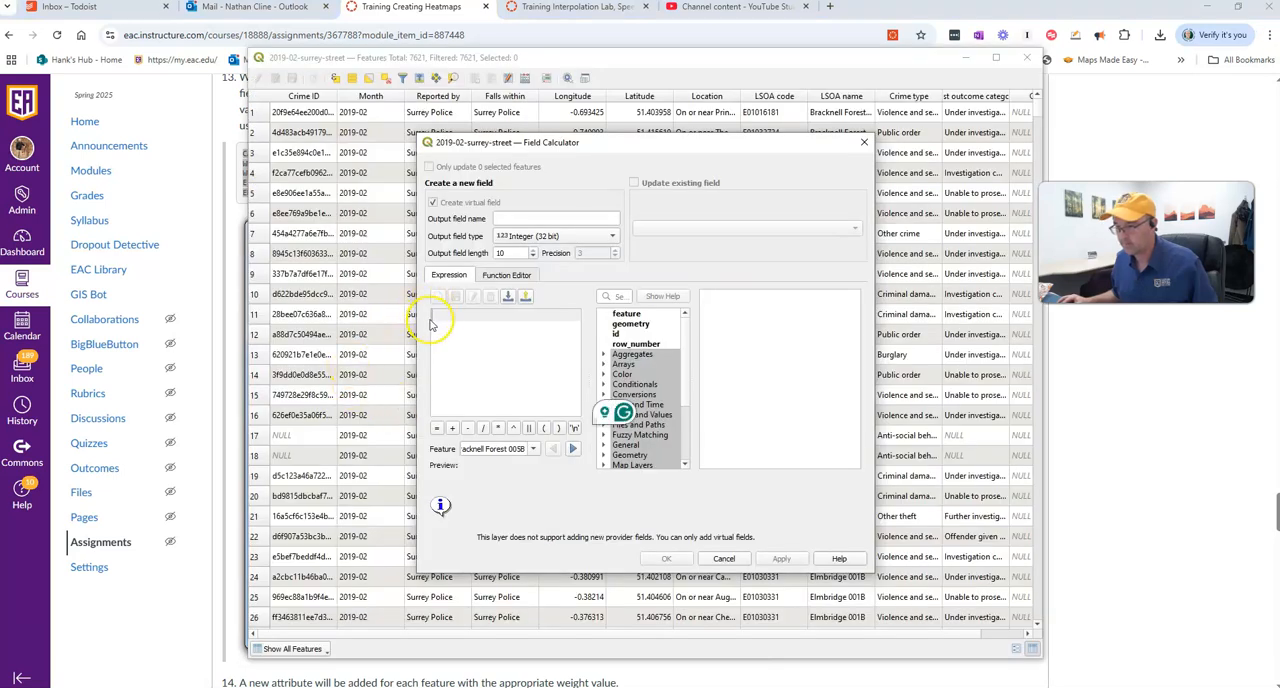
key("ctrl+v")
left_click(504, 389)
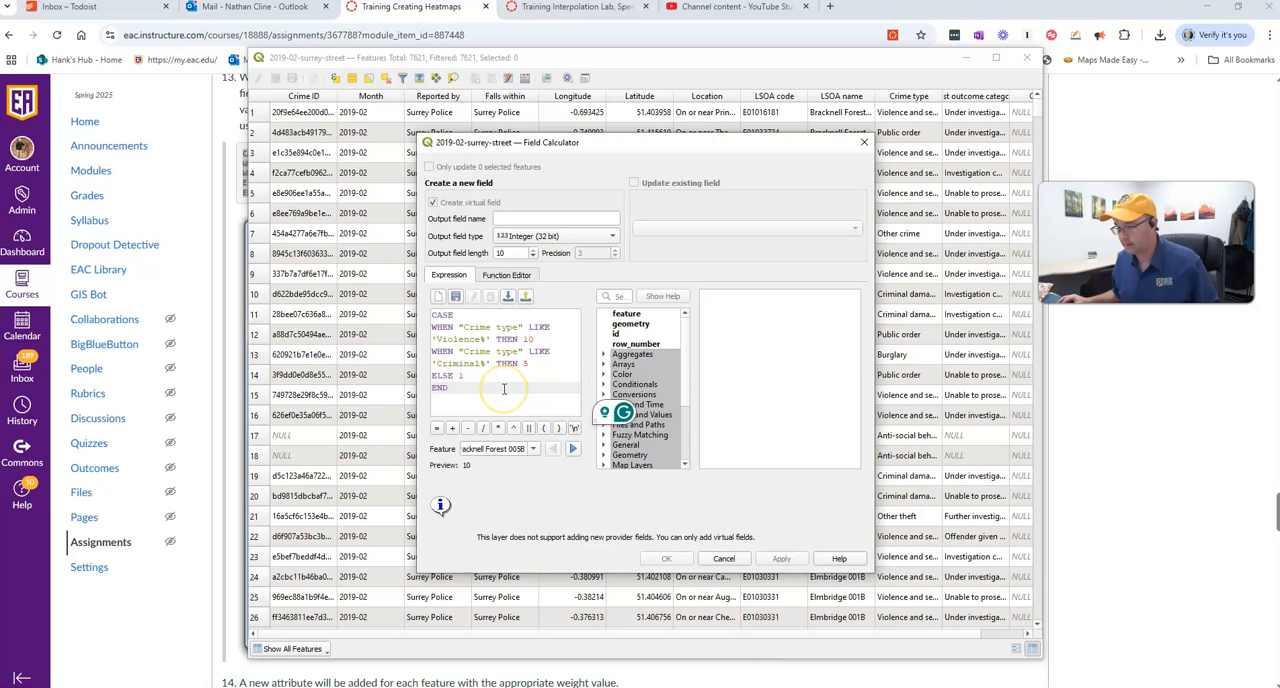
key("Return")
left_click(487, 381)
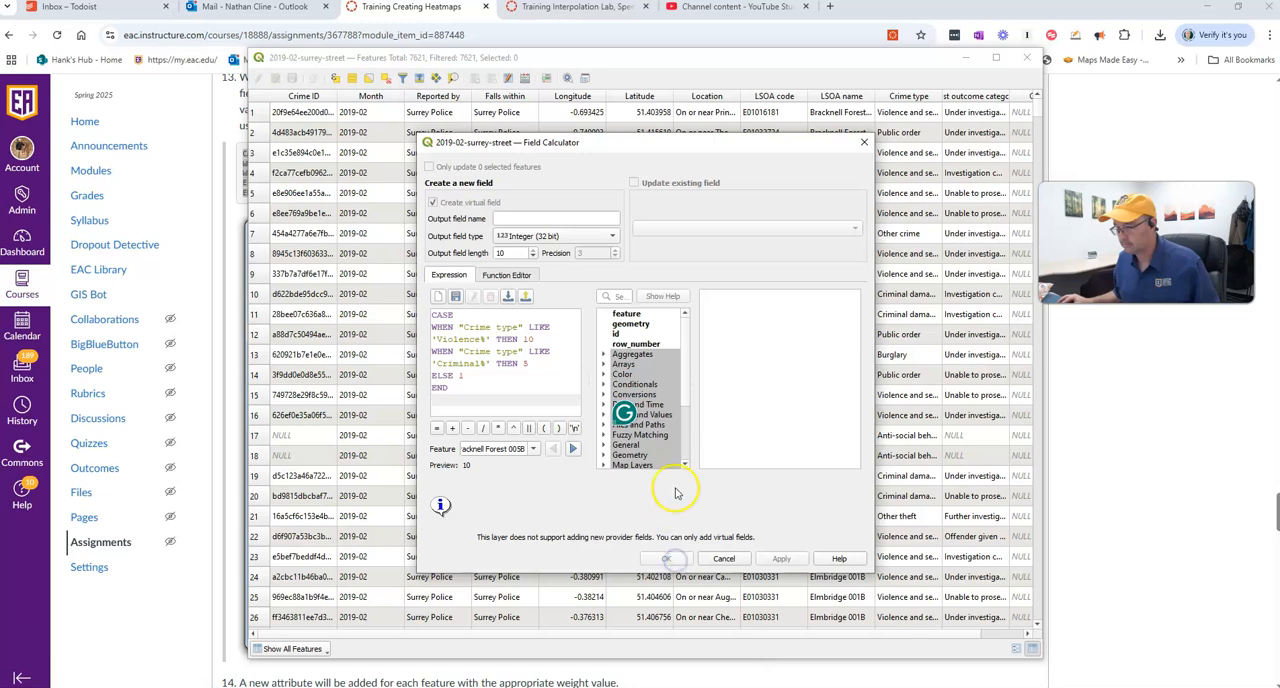
left_click(501, 399)
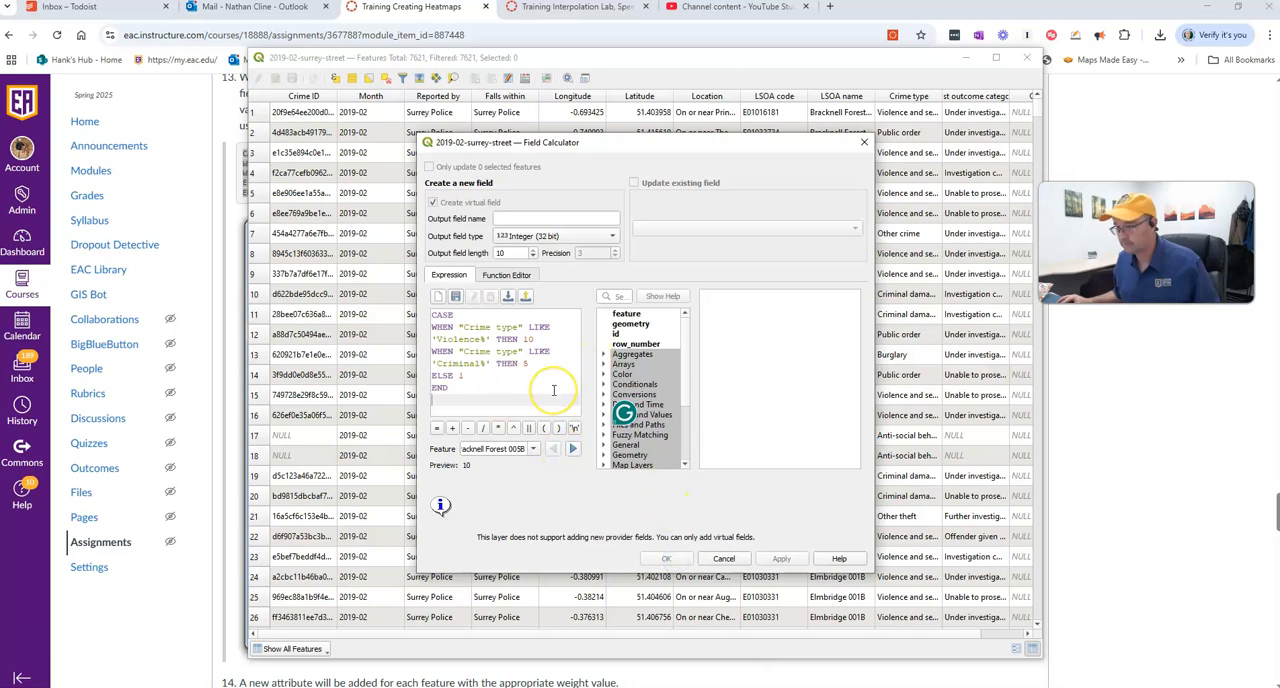
left_click(553, 390)
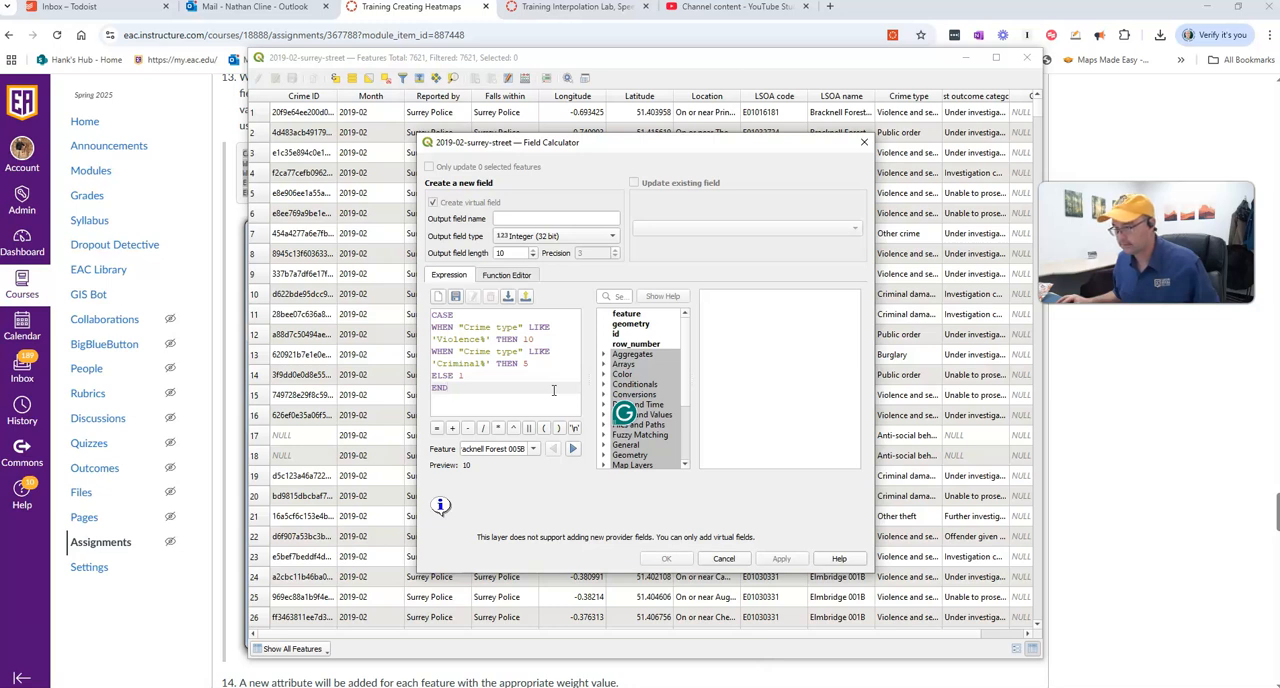
- Check the field settings in the assignment, create the virtual field weight as Integer (32 bit) in QGIS, and minimize the attribute table
left_click(13, 632)
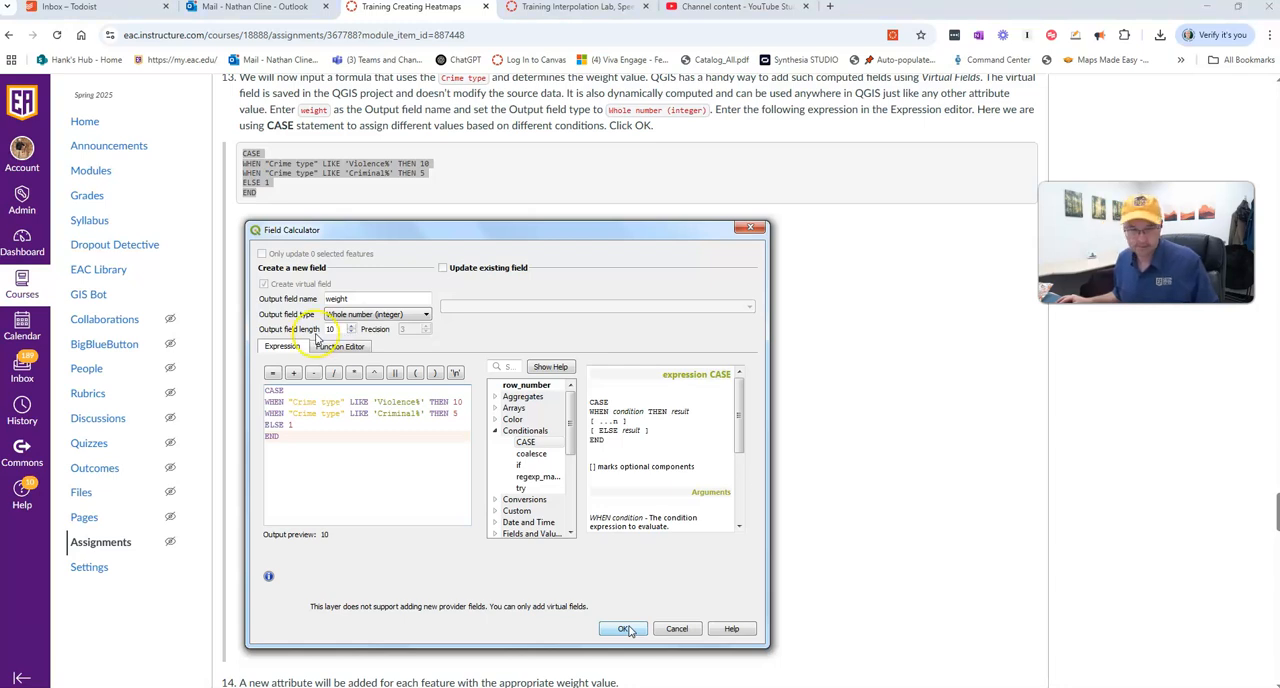
key("alt+Tab")
left_click(517, 217)
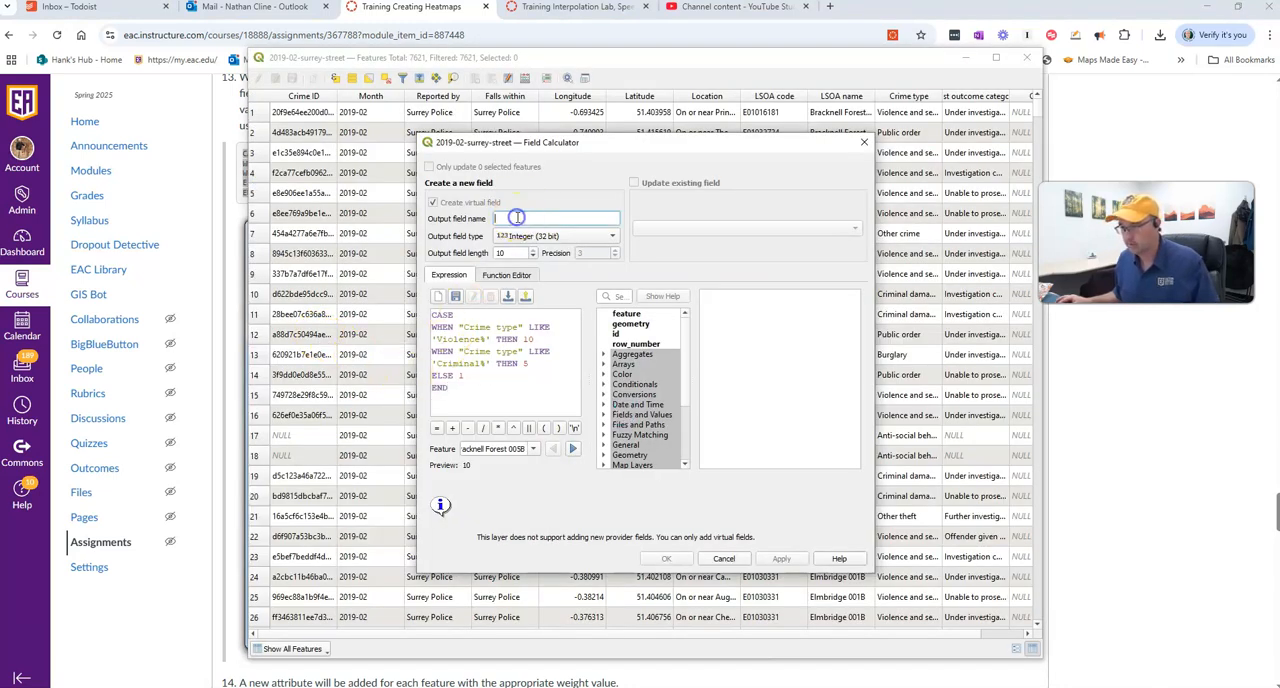
type("weight")
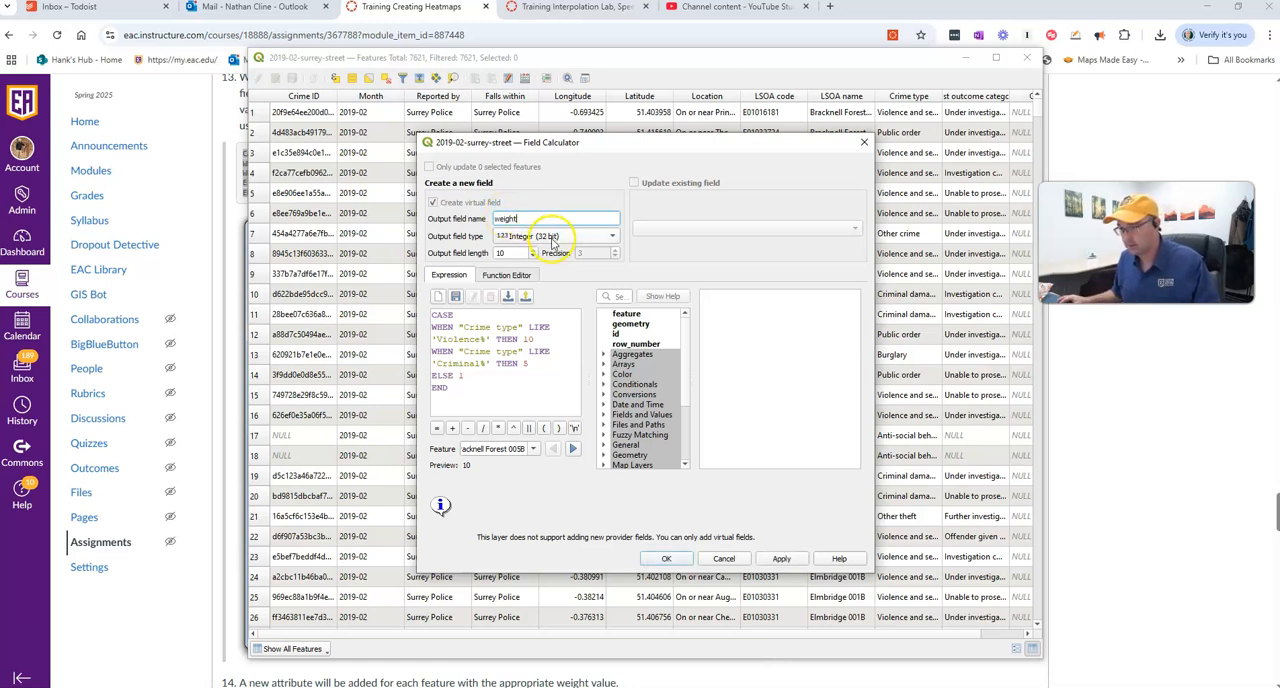
left_click(551, 237)
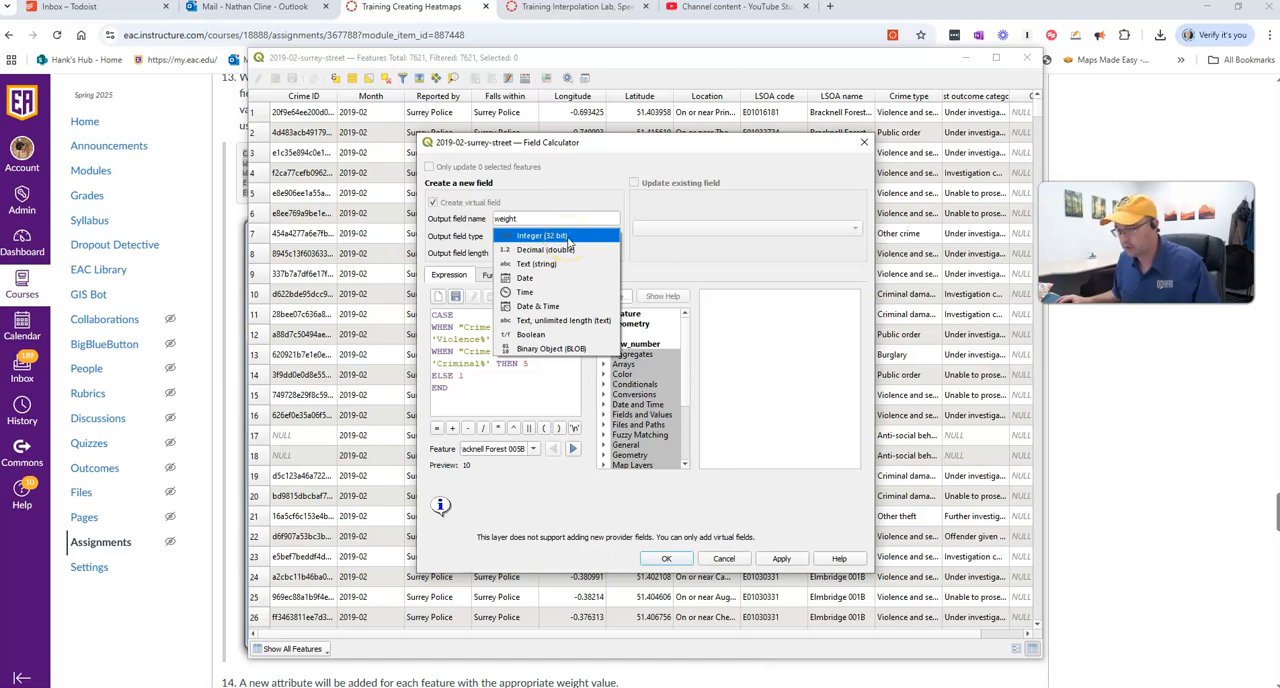
left_click(564, 239)
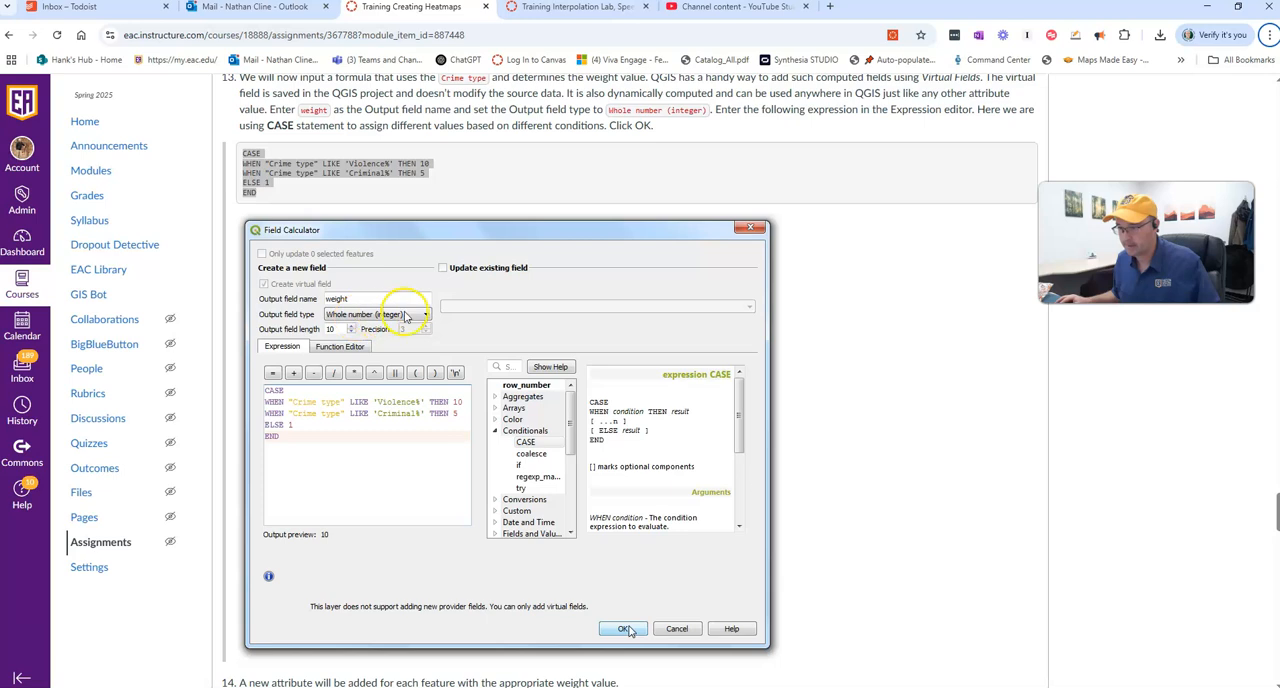
key("alt+Tab")
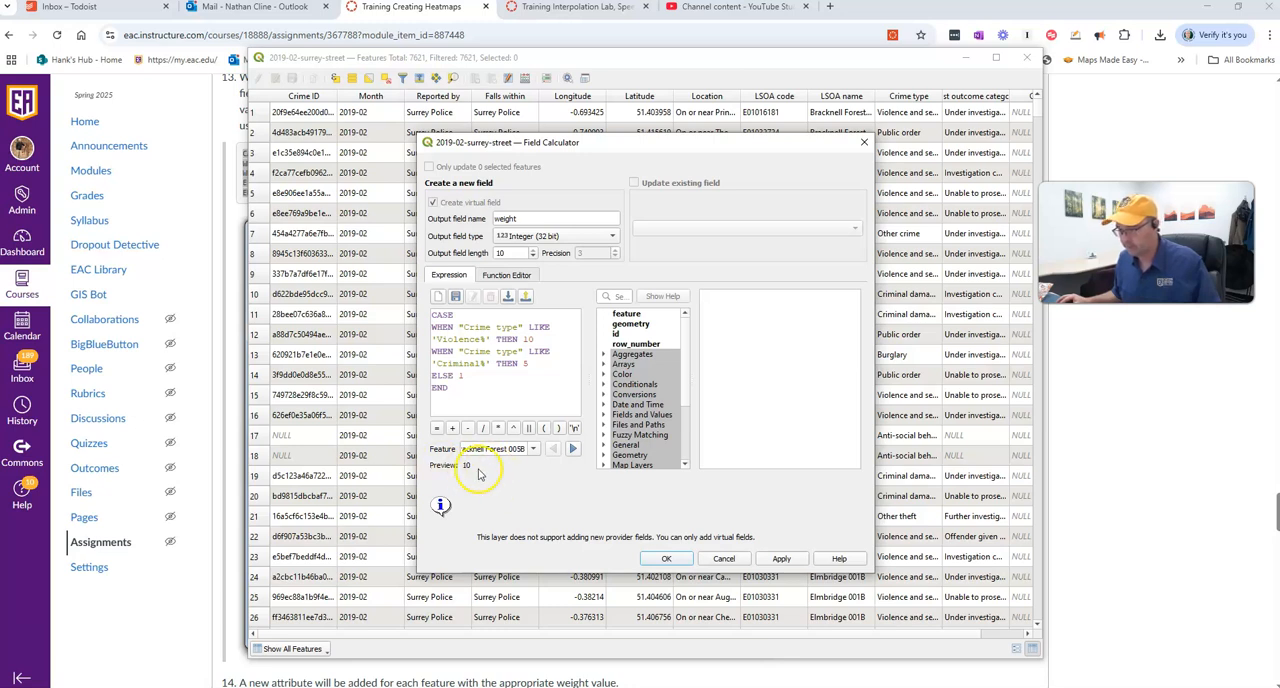
left_click(668, 560)
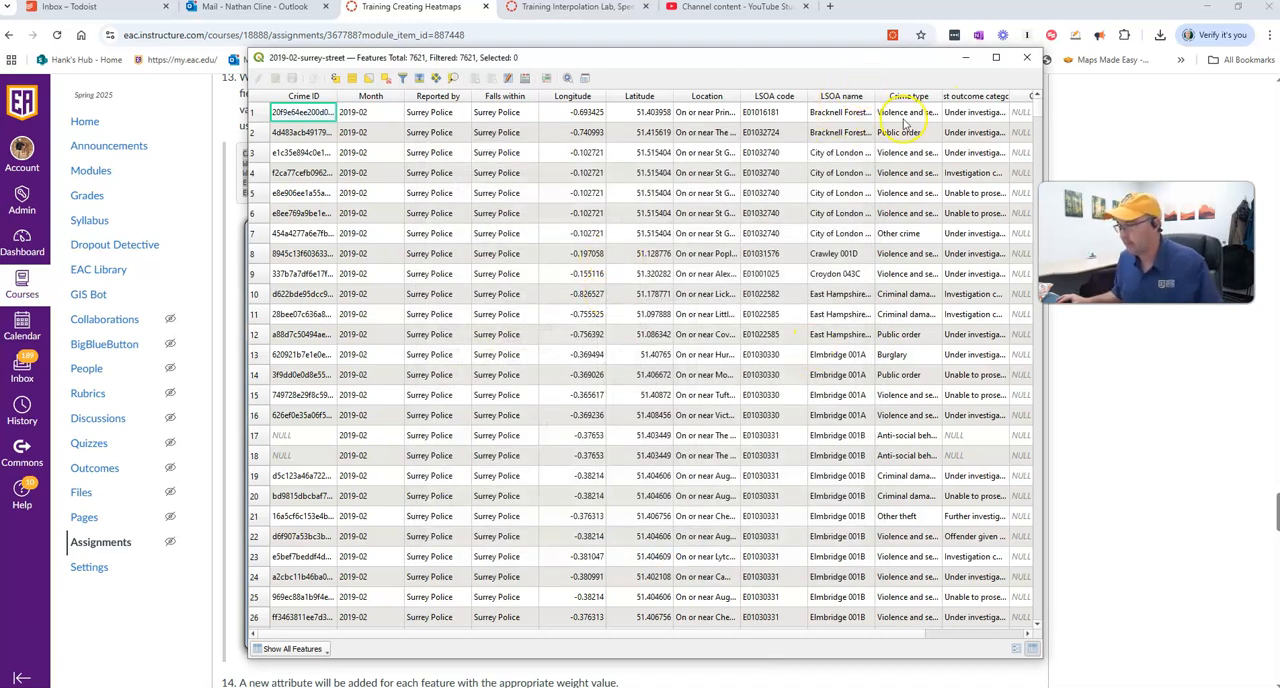
left_click(965, 57)
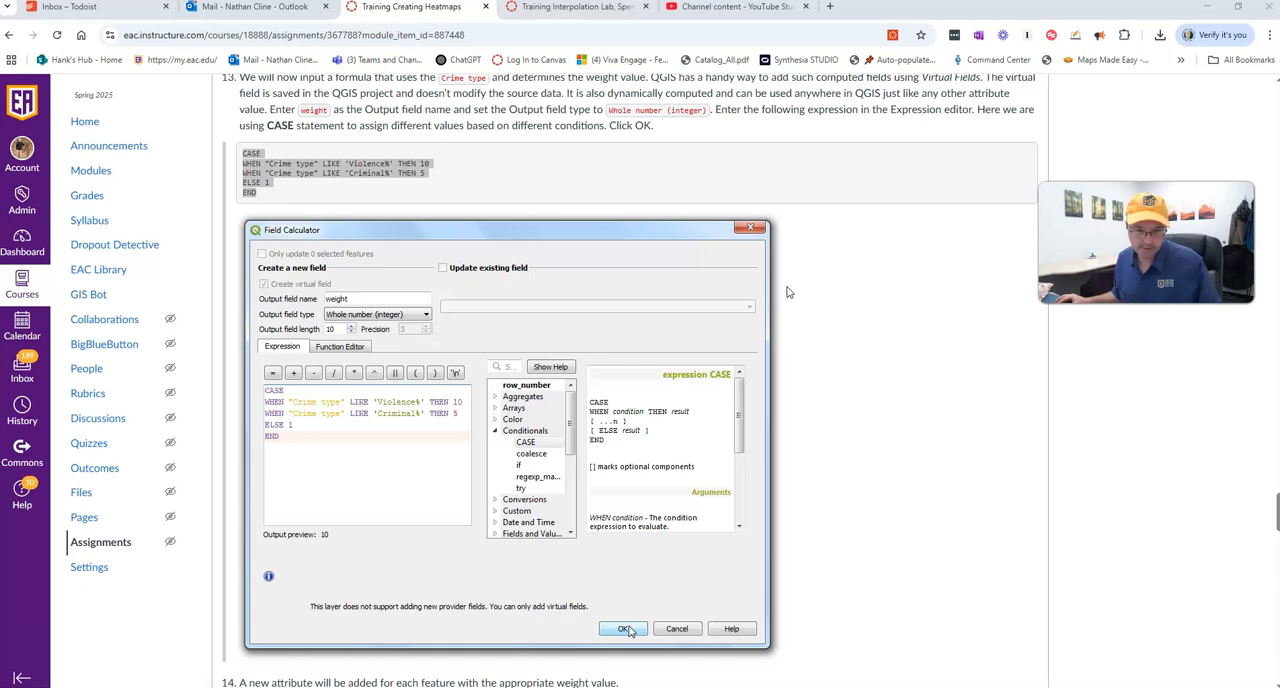
- Read steps 14 and 15 of the assignment on the weight field in the browser and return to QGIS
key("alt+Tab")
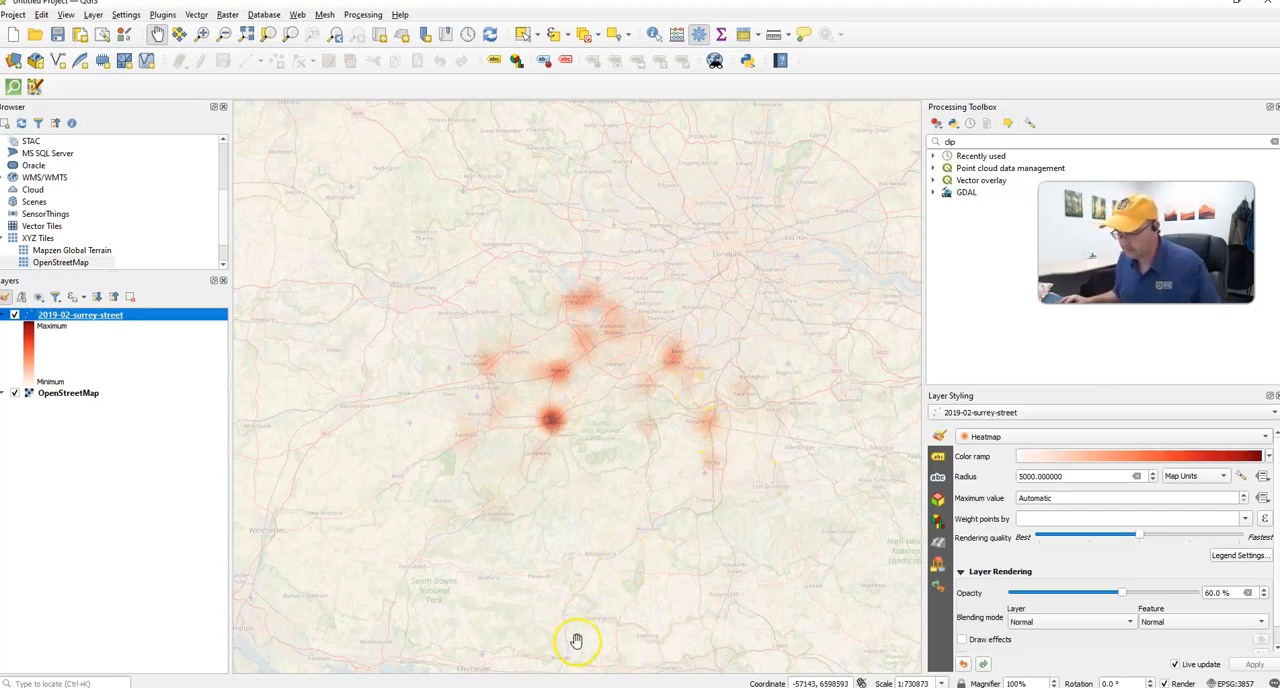
left_click(573, 685)
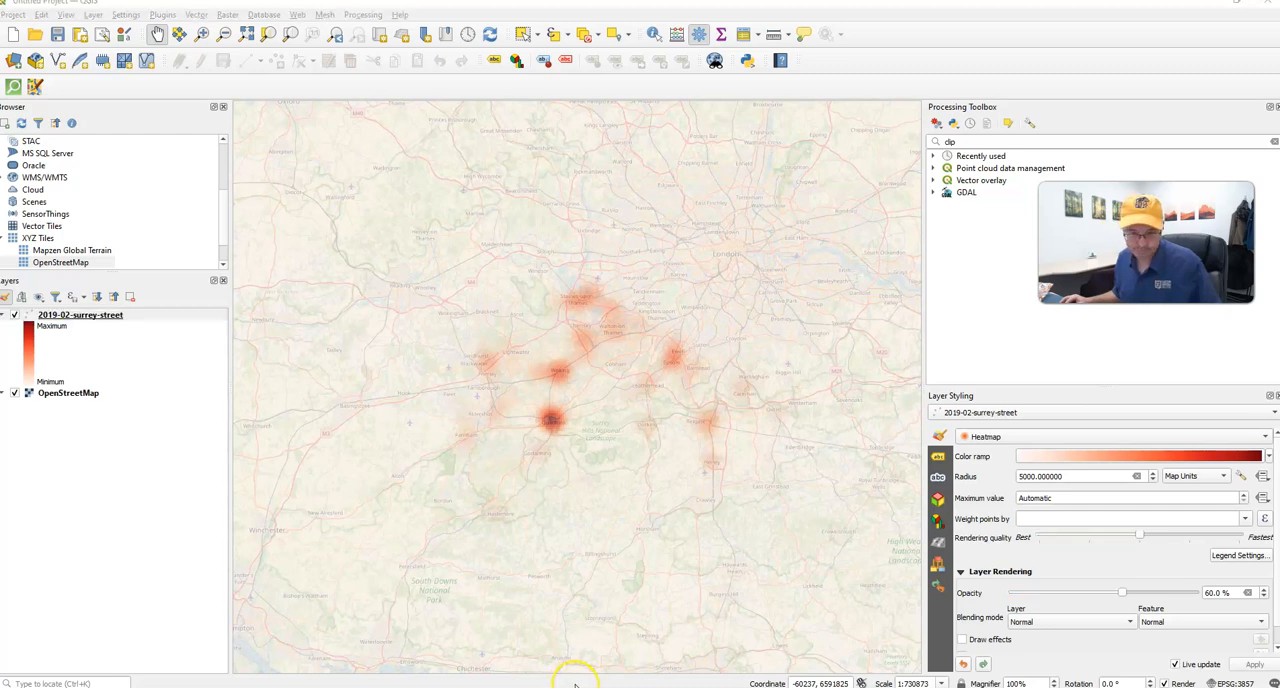
scroll(737, 500, "down", 5)
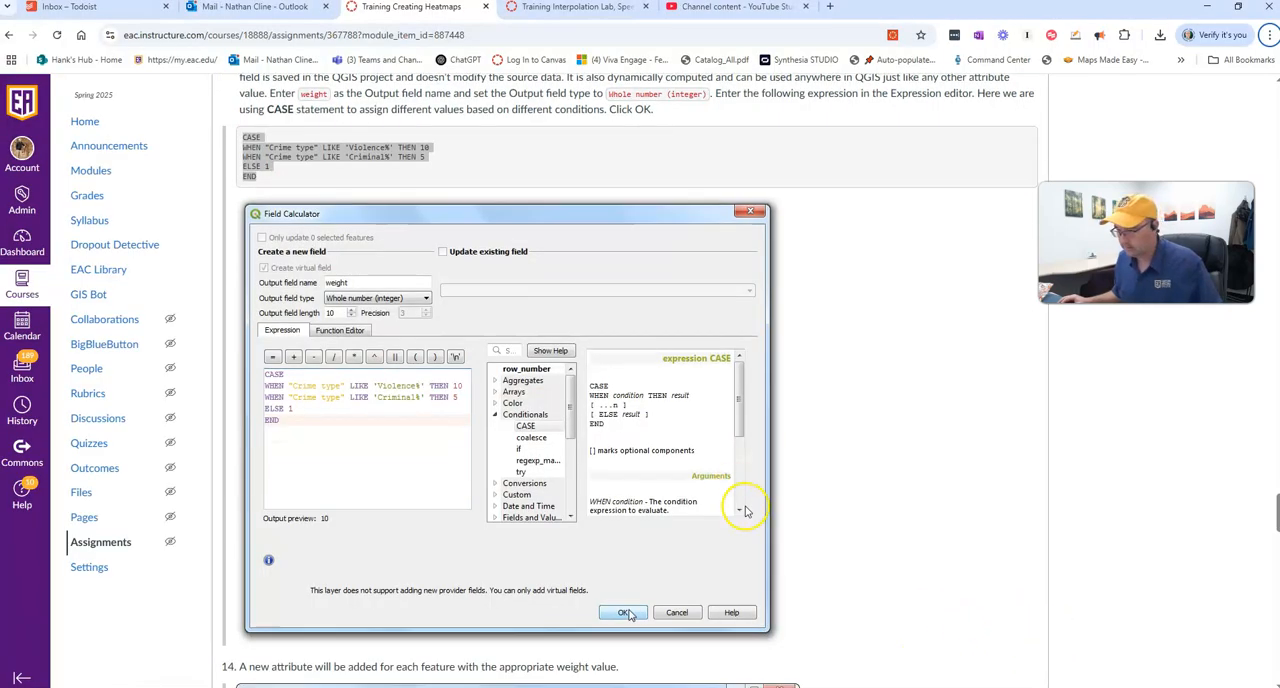
scroll(745, 512, "down", 1)
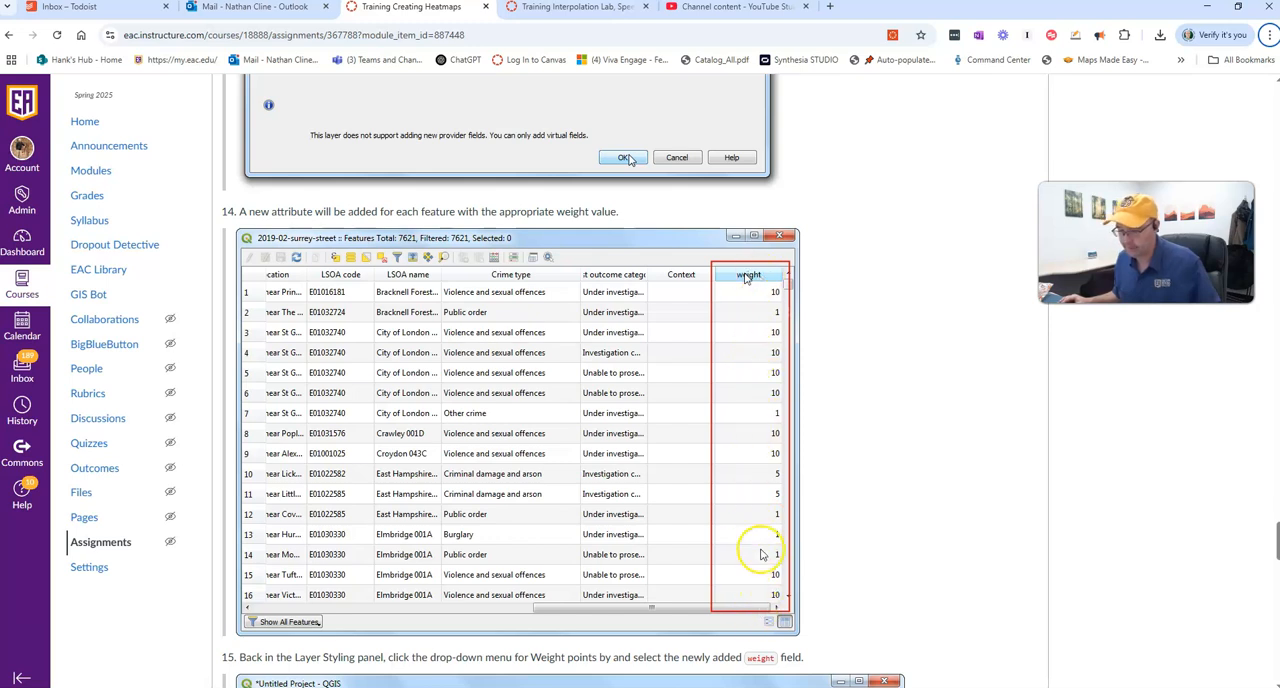
scroll(763, 556, "down", 2)
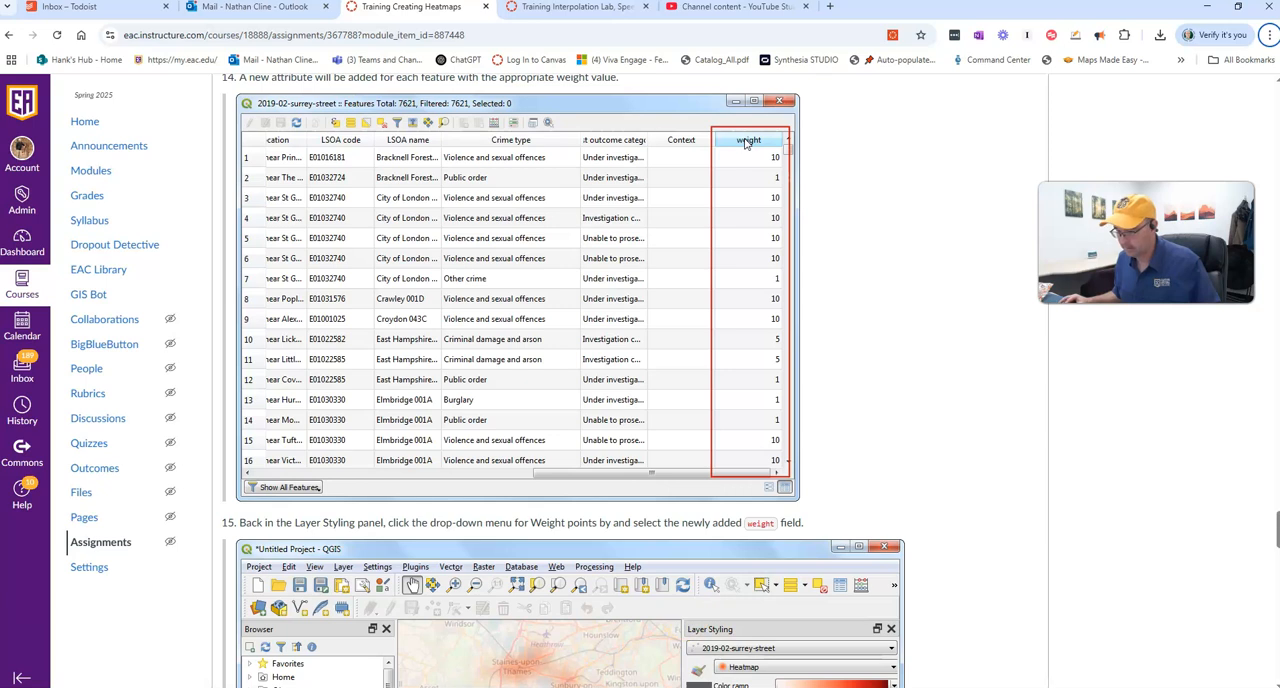
scroll(771, 566, "down", 4)
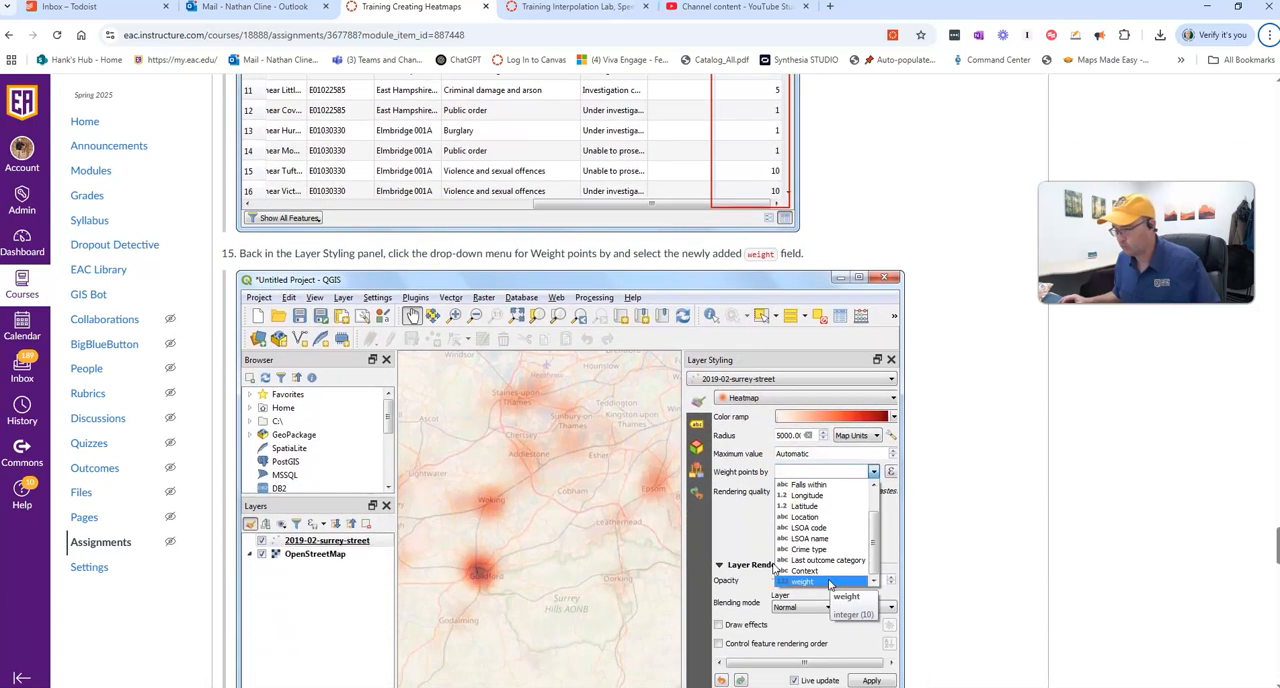
scroll(829, 583, "down", 1)
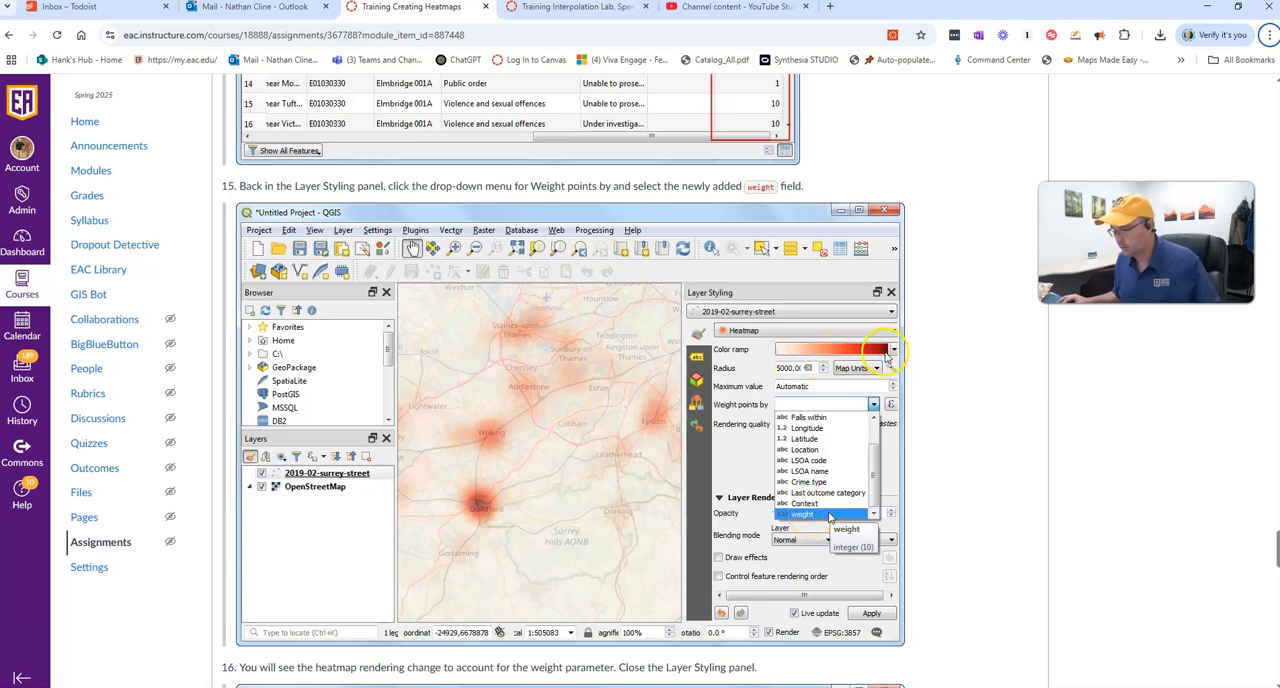
key("alt+Tab")
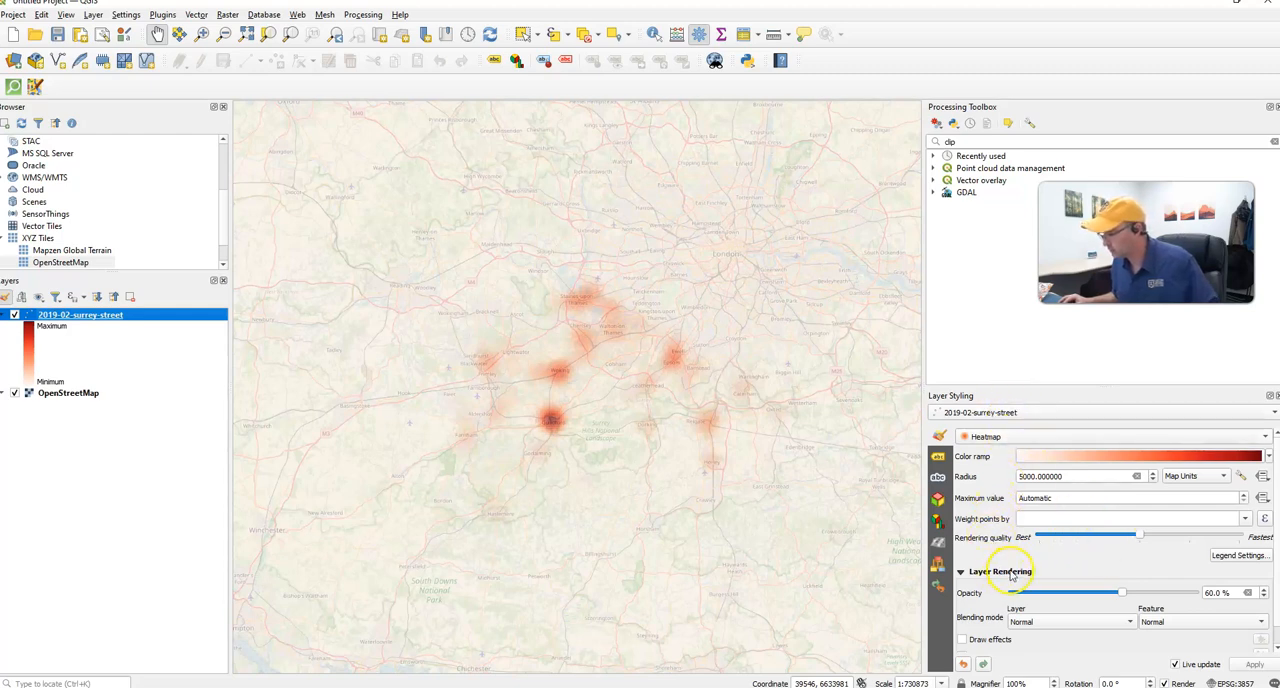
- Check step 15 of the assignment in the browser, and in QGIS weight the heatmap points by the weight field
key("alt+Tab")
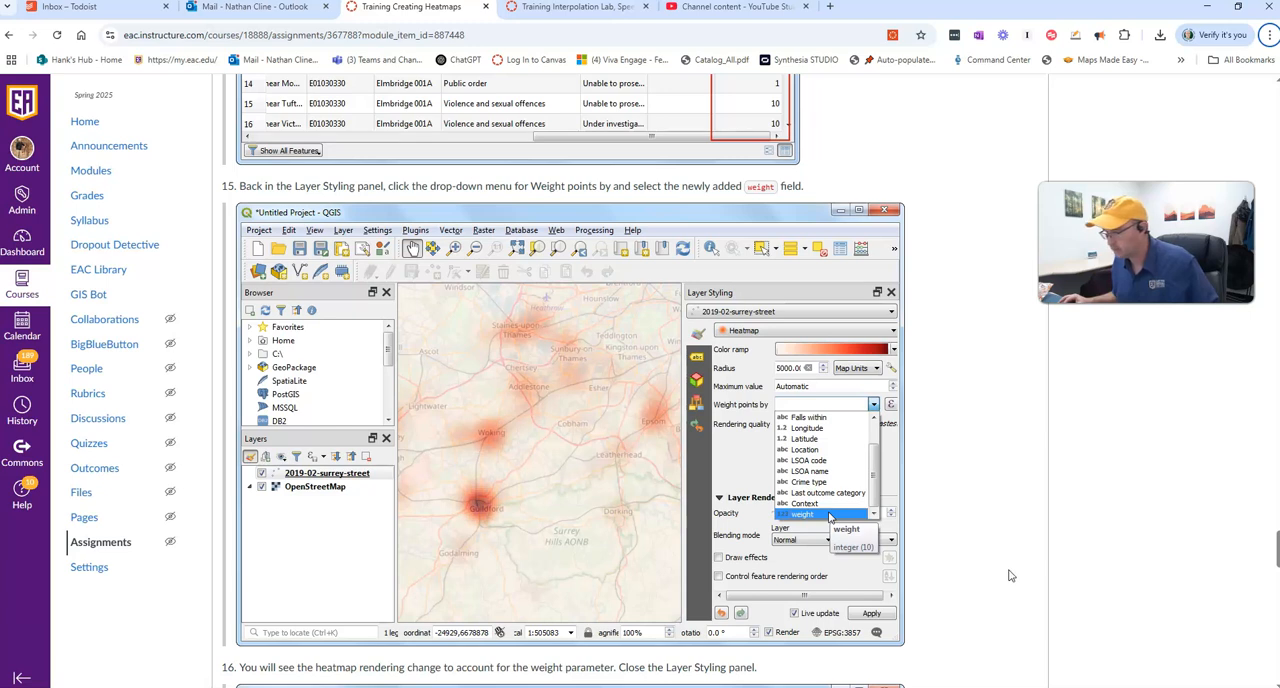
key("alt+Tab")
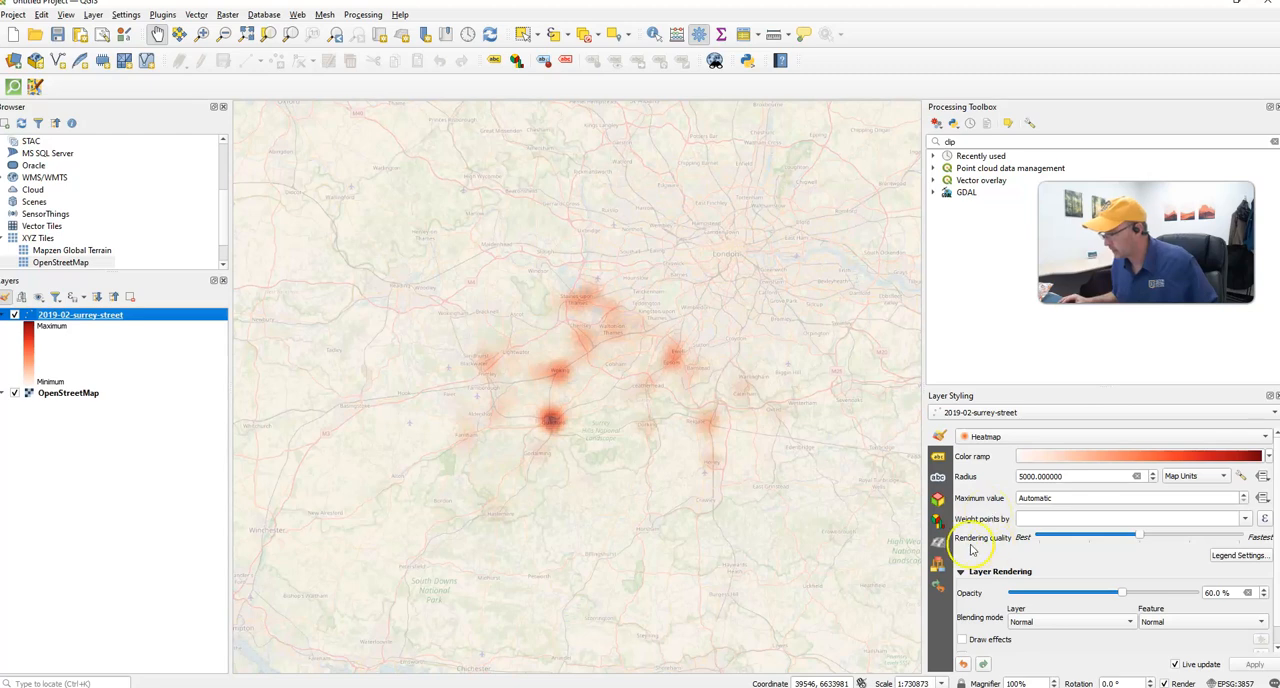
scroll(971, 560, "down", 1)
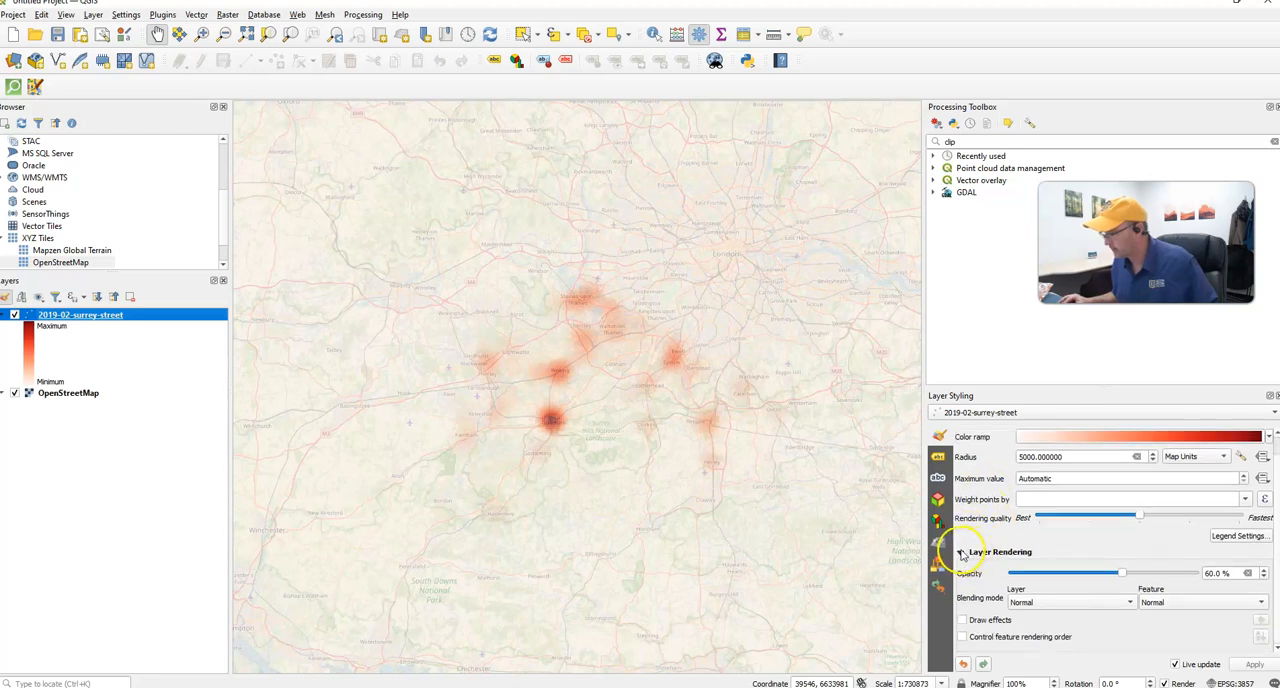
left_click(961, 553)
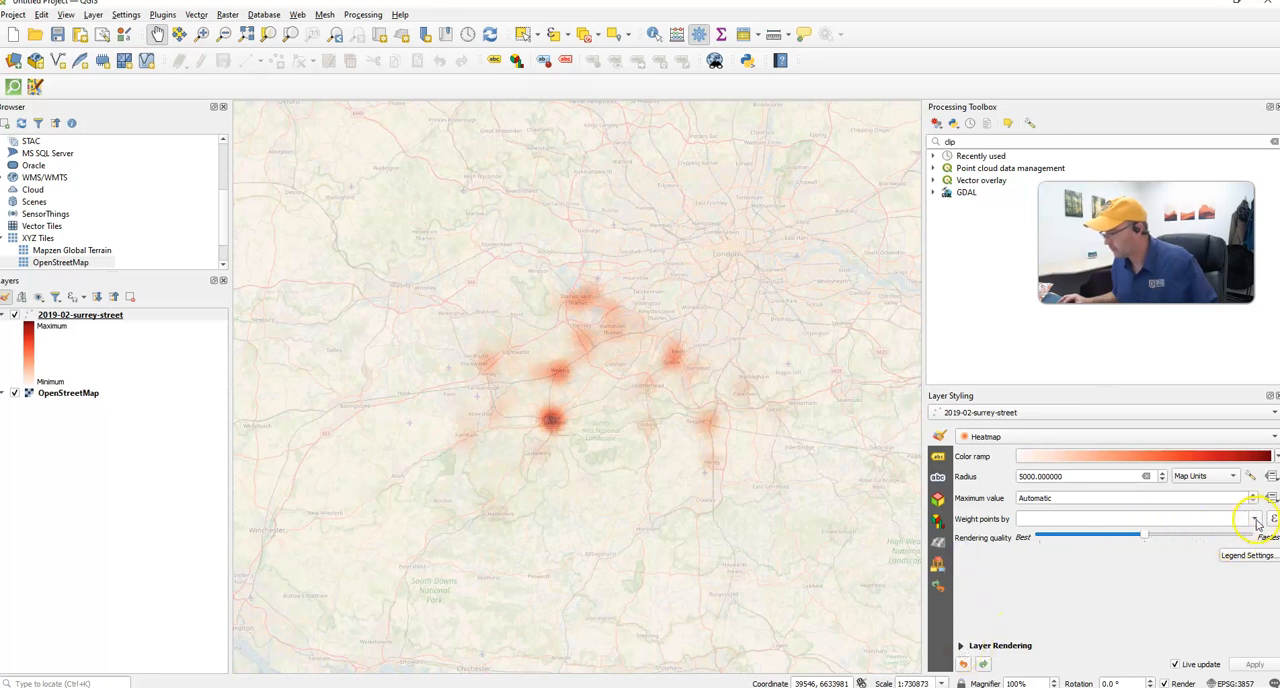
left_click(1255, 520)
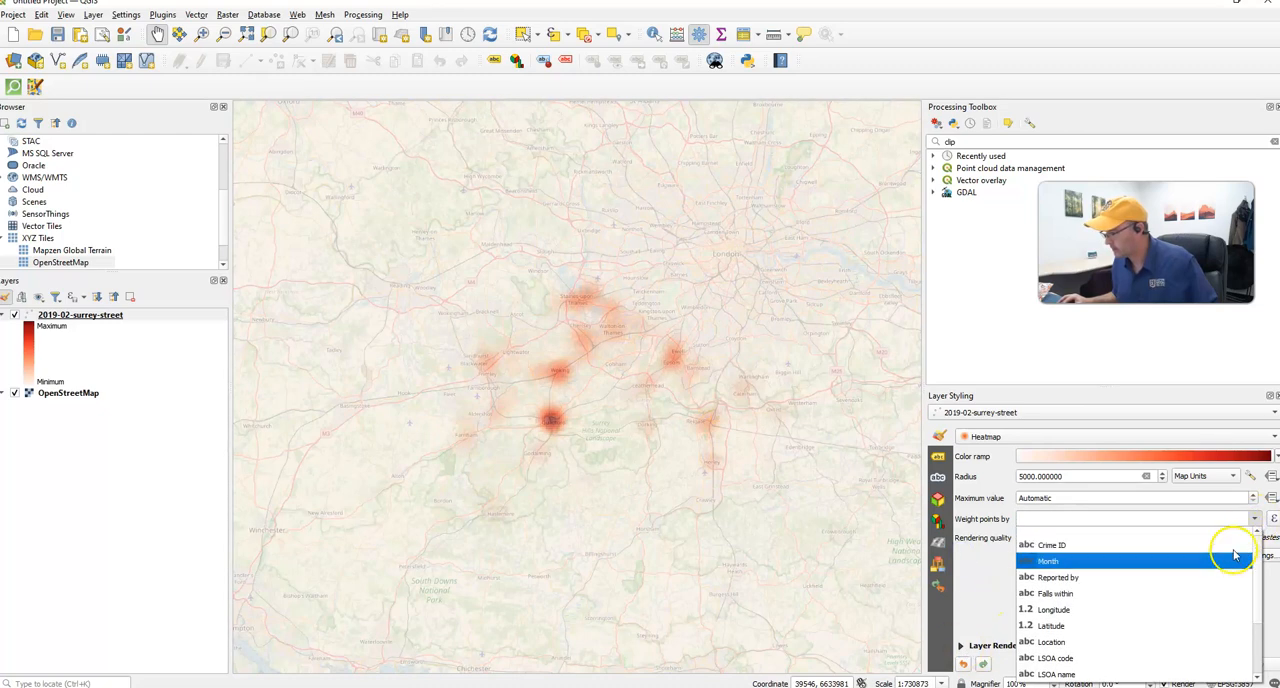
scroll(1210, 593, "down", 1)
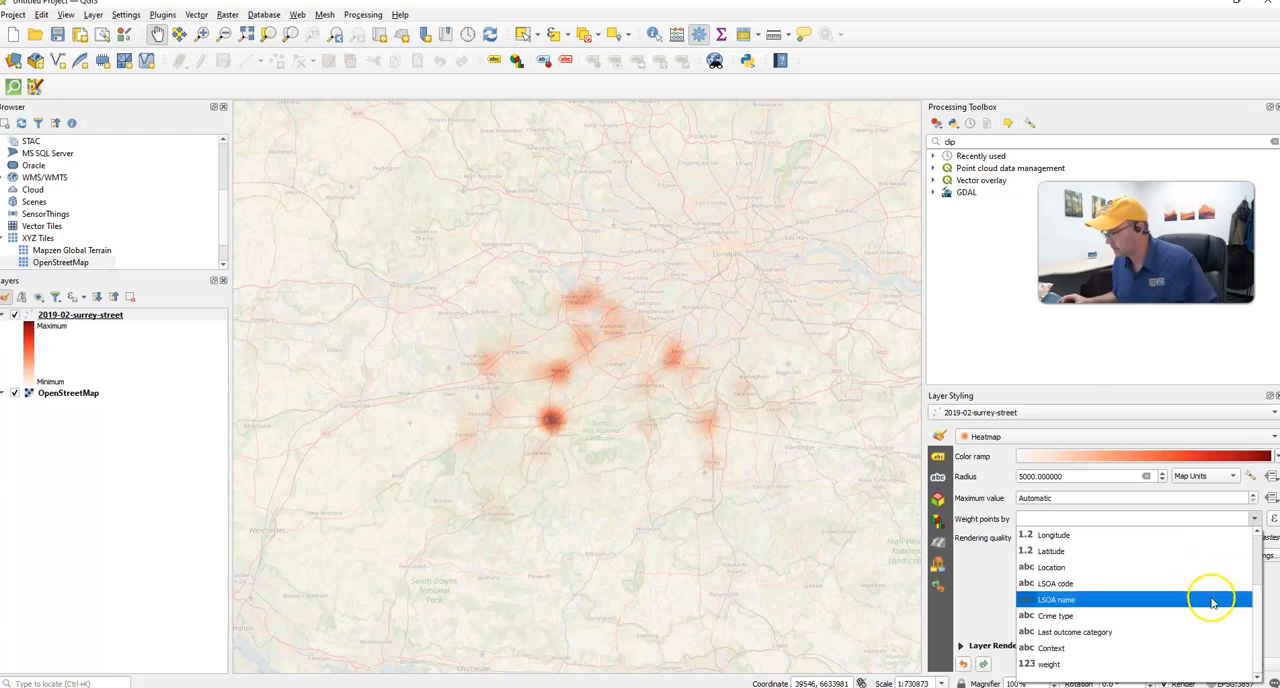
left_click(1110, 665)
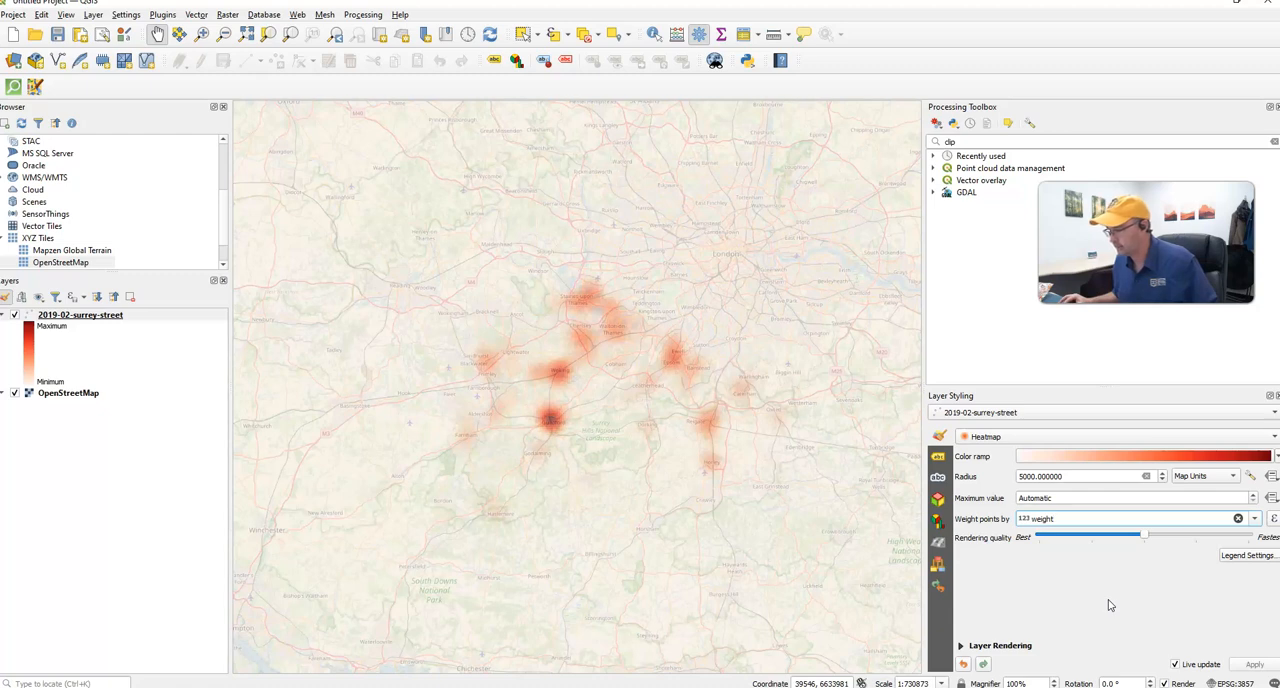
- Read steps 16 and 17 of the assignment in the browser, on the weighted rendering and Heatmap (Kernel Density Estimation), and return to QGIS
key("alt+Tab")
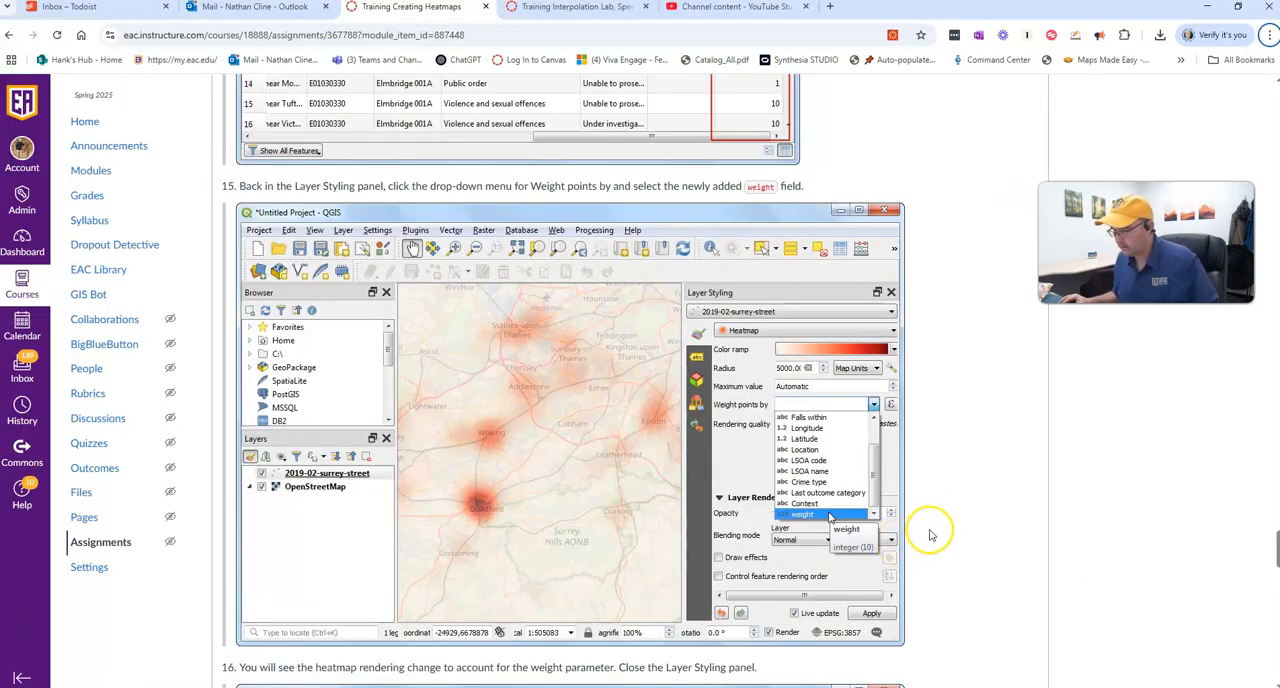
scroll(952, 528, "down", 4)
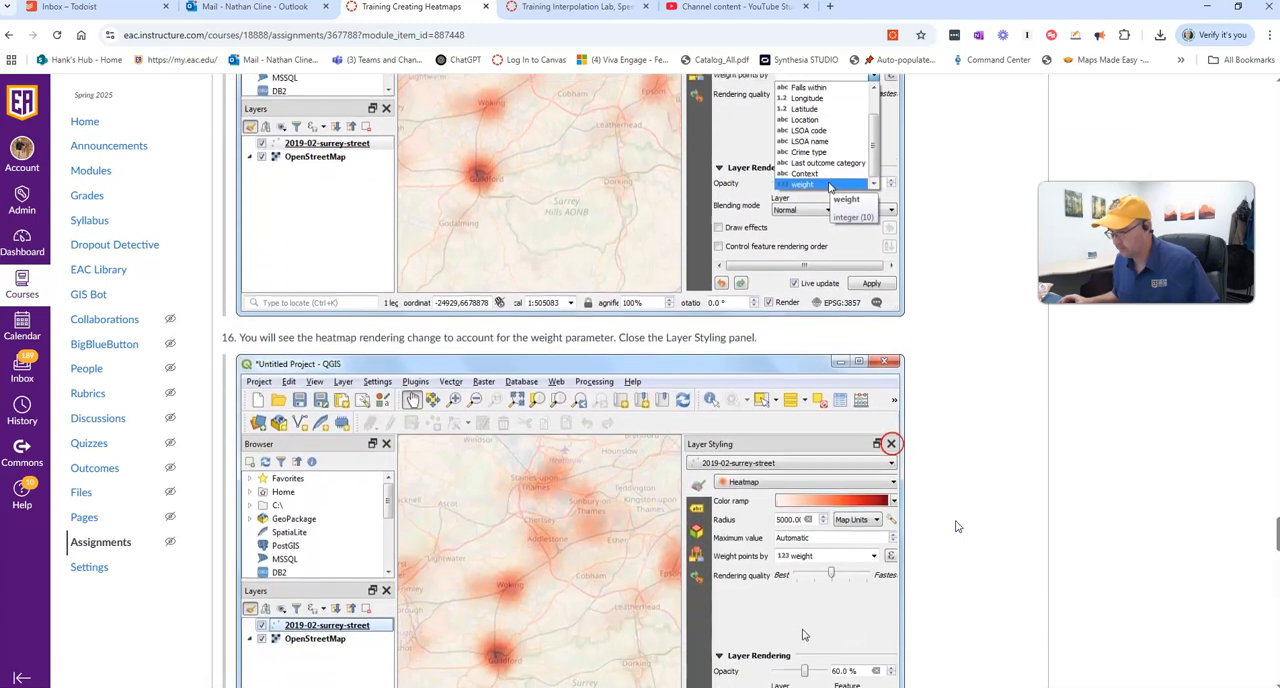
scroll(958, 527, "down", 1)
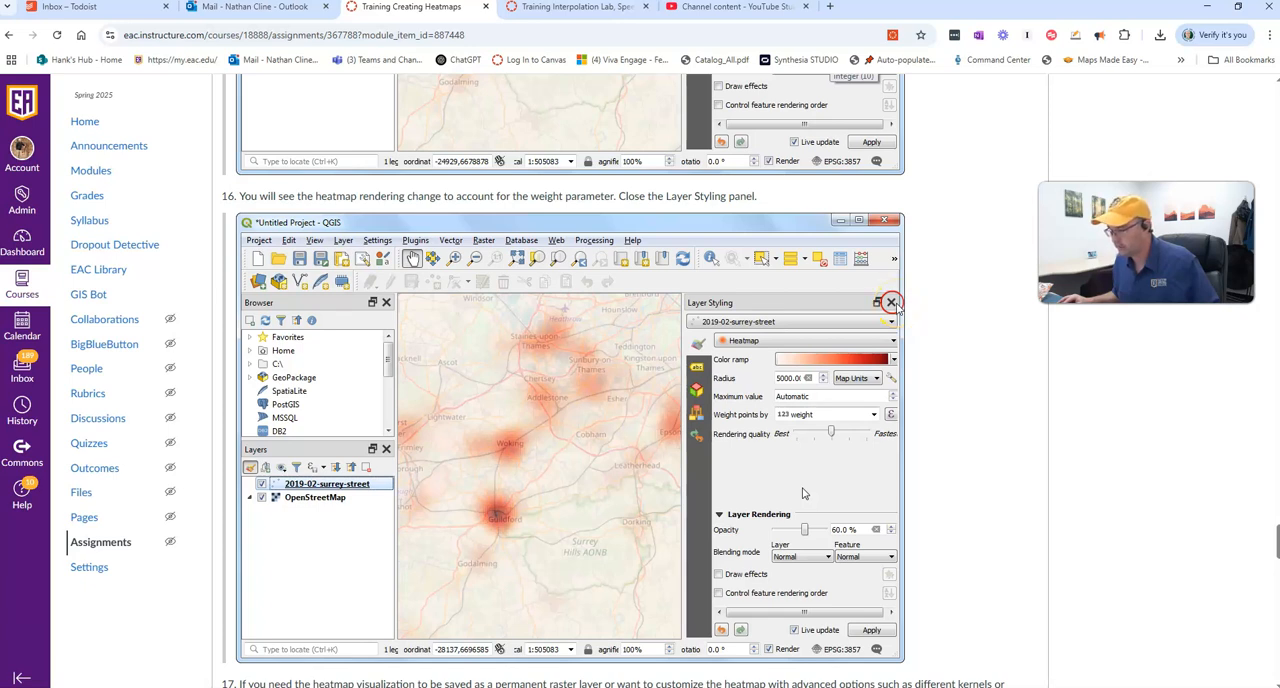
scroll(966, 391, "down", 3)
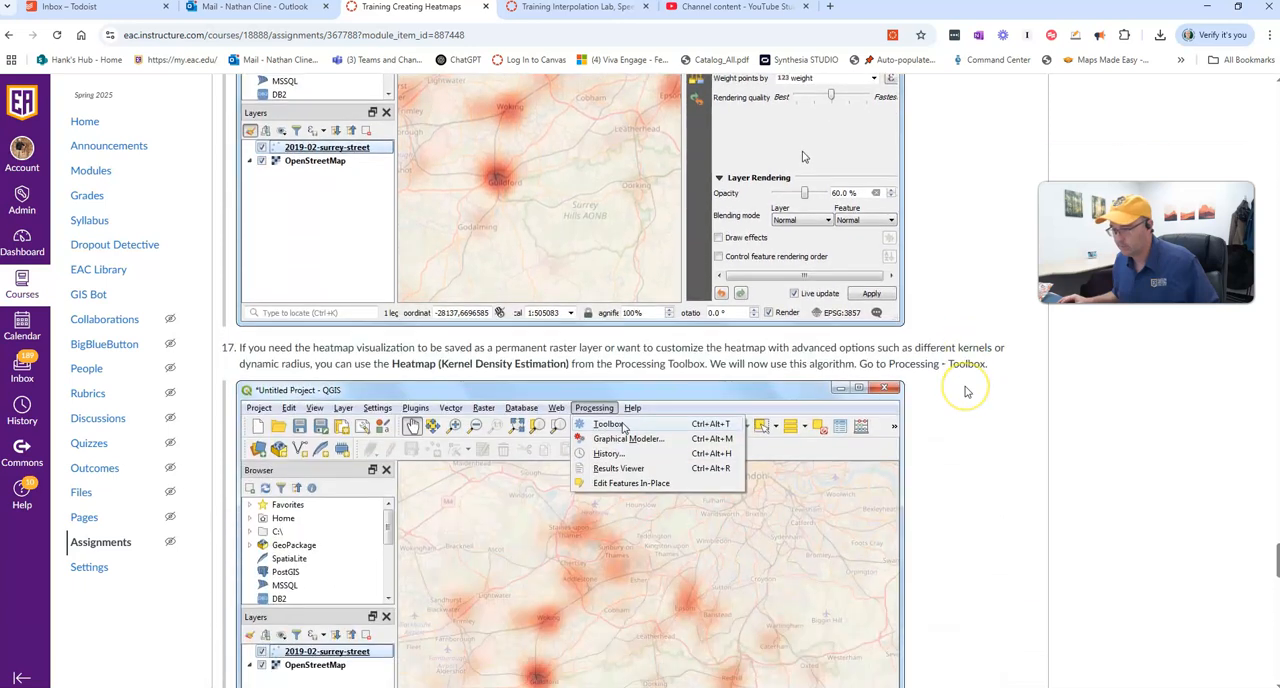
scroll(922, 480, "down", 2)
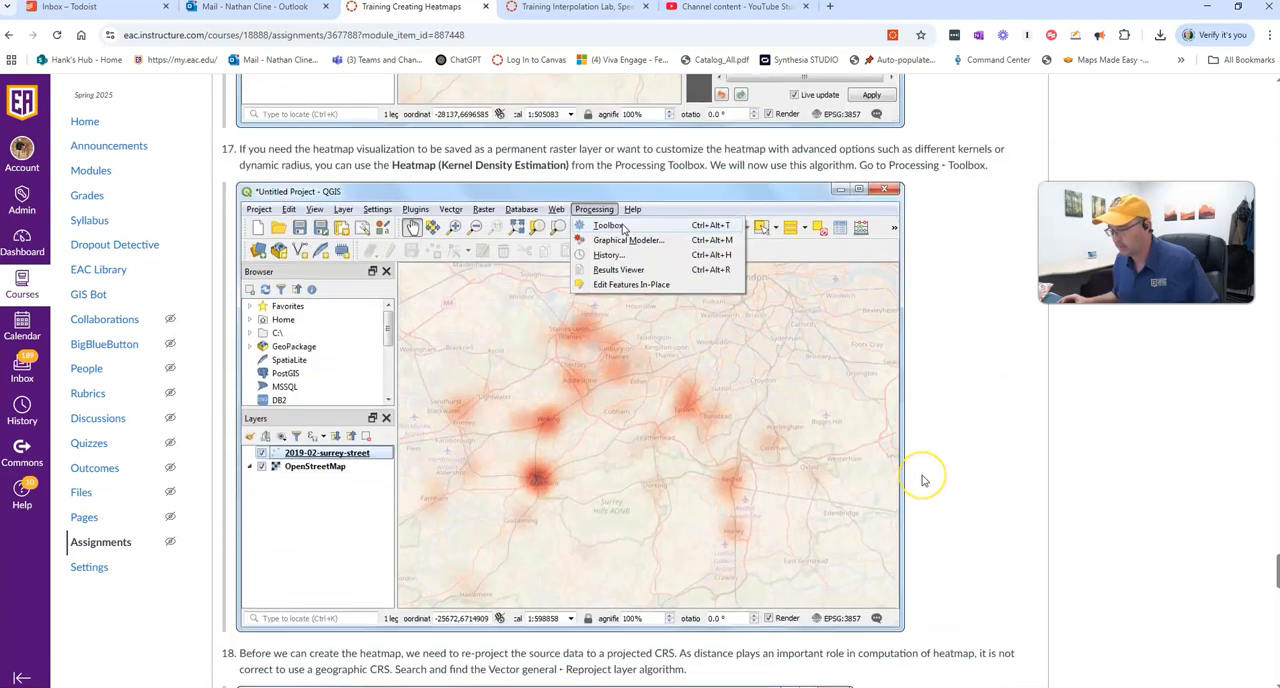
key("Tab")
scroll(925, 481, "up", 10)
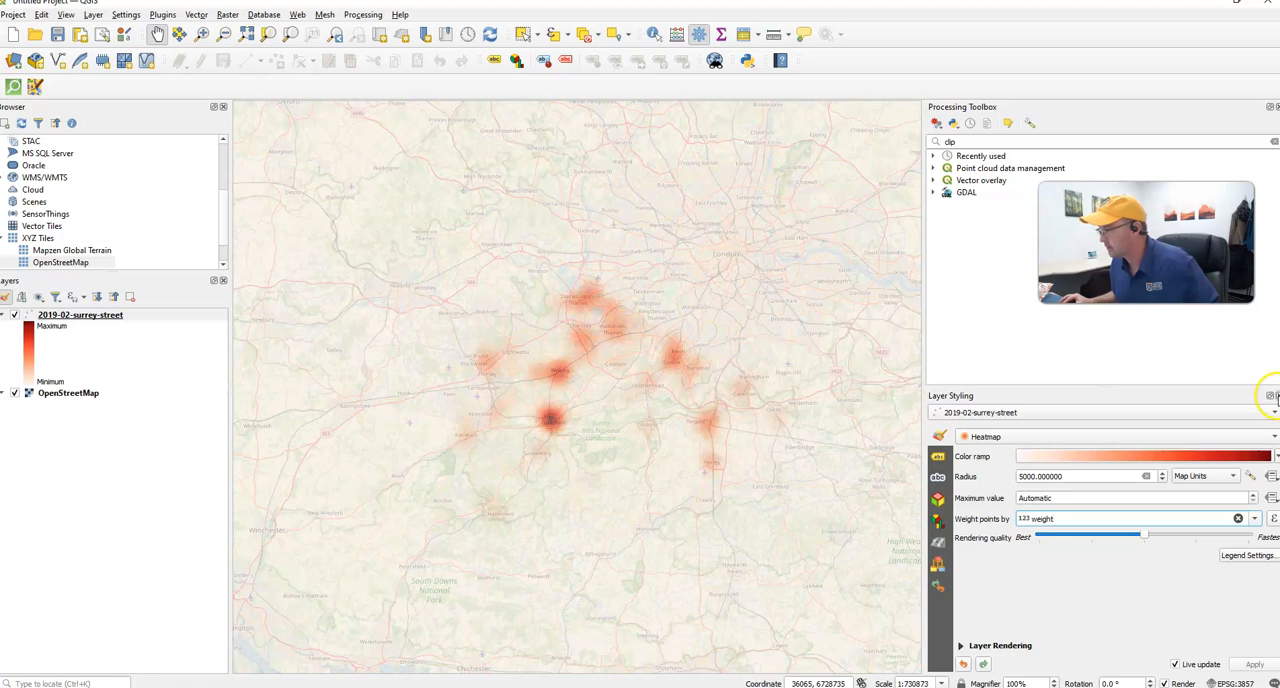
- Close the Layer Styling panel, and close and reopen the Processing Toolbox
left_click(1277, 395)
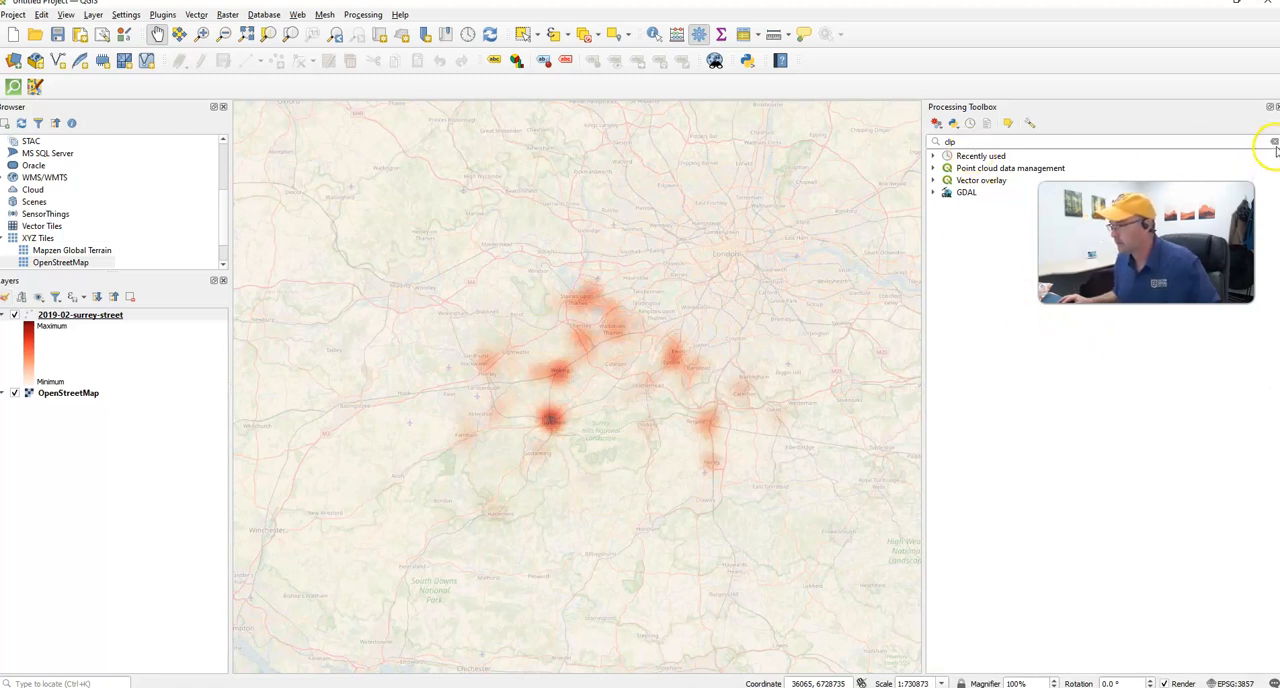
left_click(1277, 107)
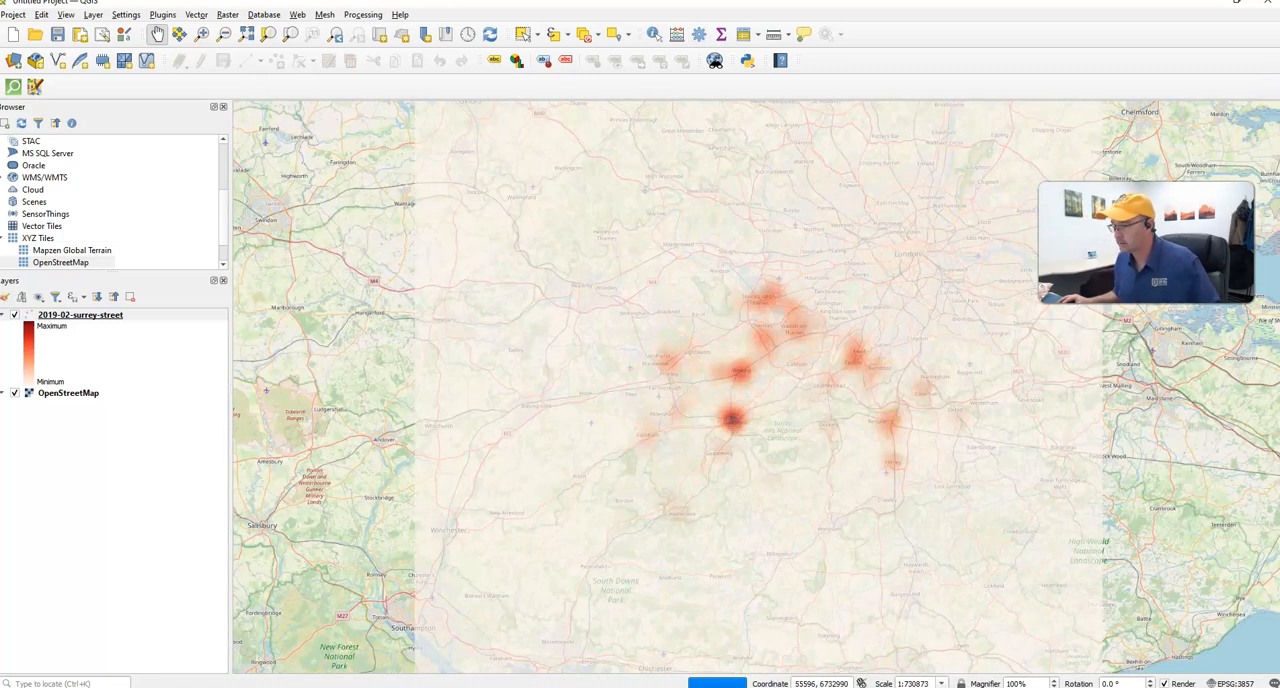
left_click(368, 15)
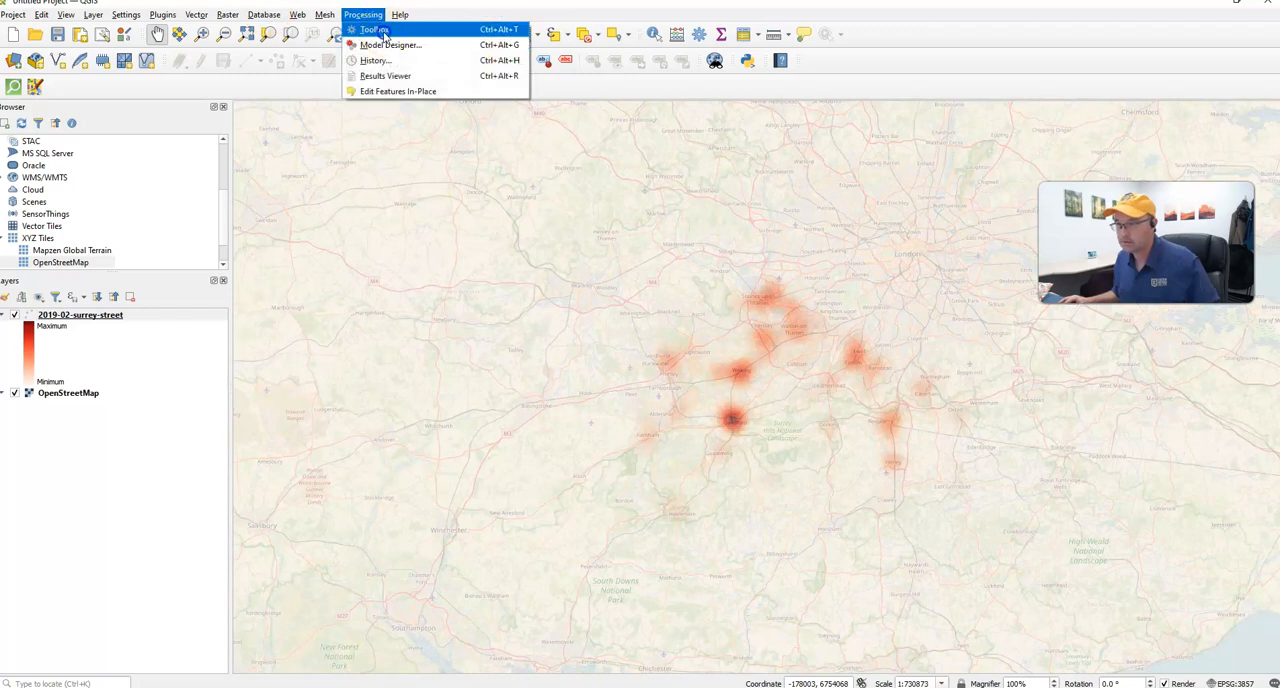
left_click(380, 30)
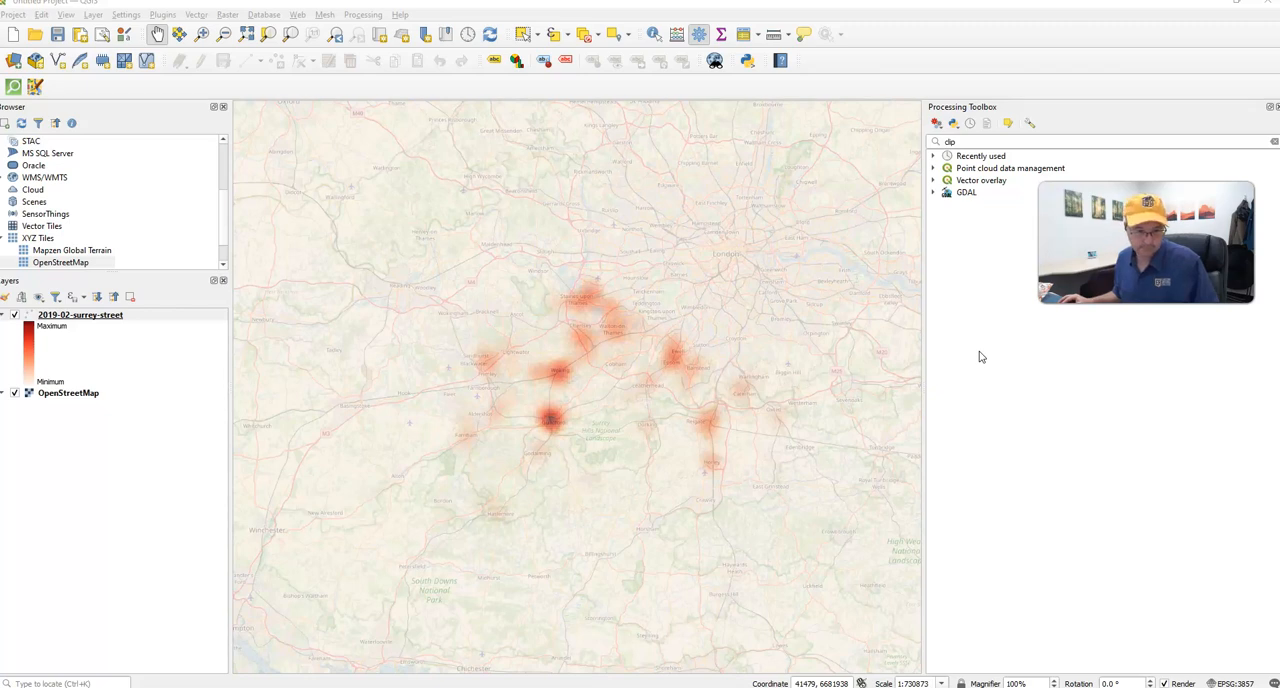
- Read steps 18 and 19 of the assignment in the browser on reprojecting the layer to EPSG:27700, and return to QGIS
key("alt+Tab")
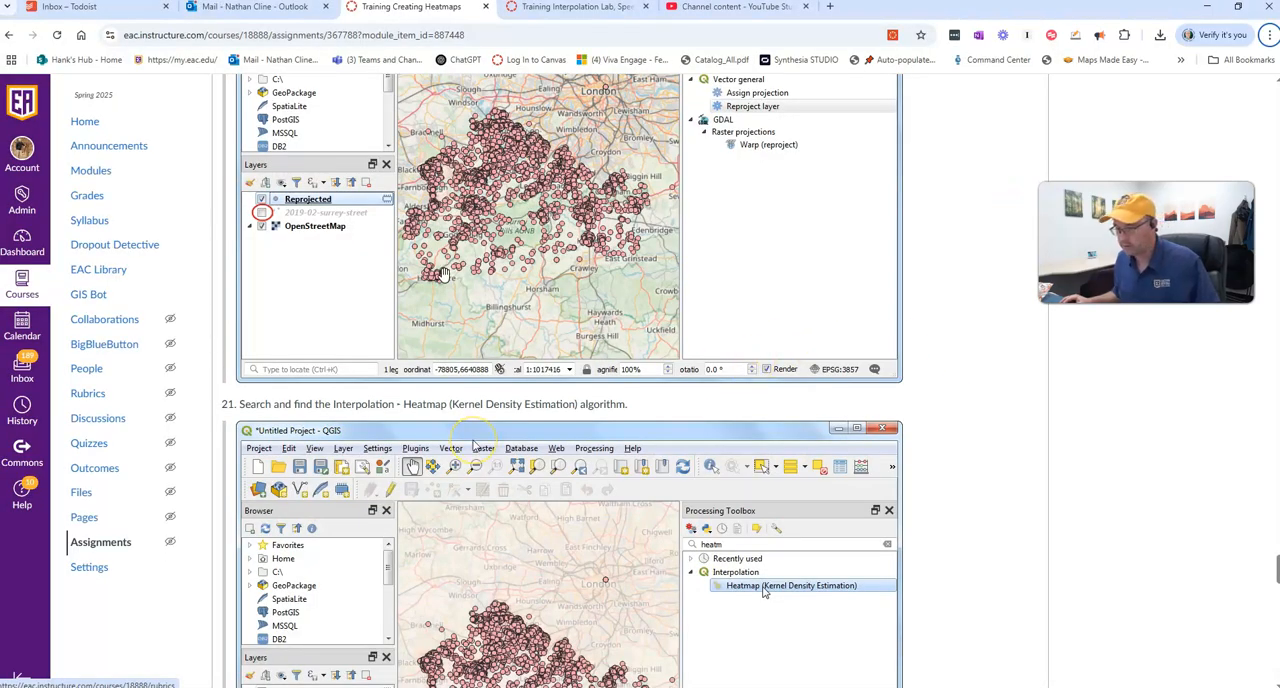
scroll(443, 273, "up", 5)
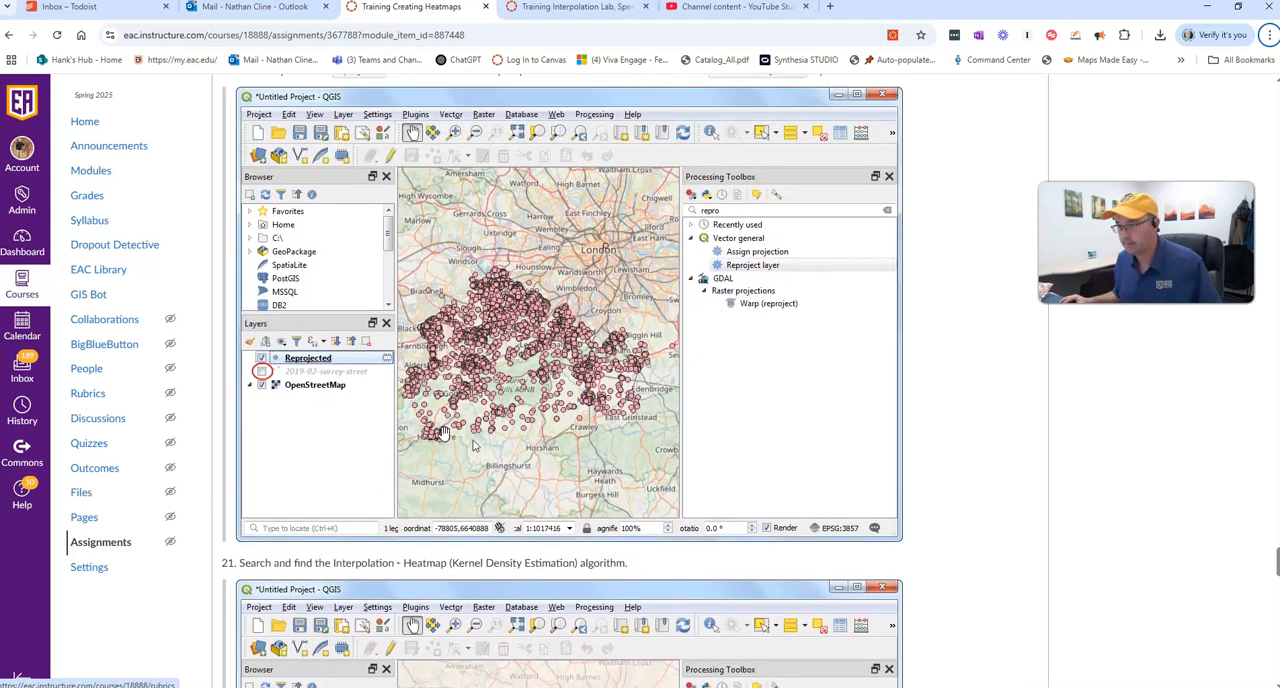
scroll(475, 446, "up", 5)
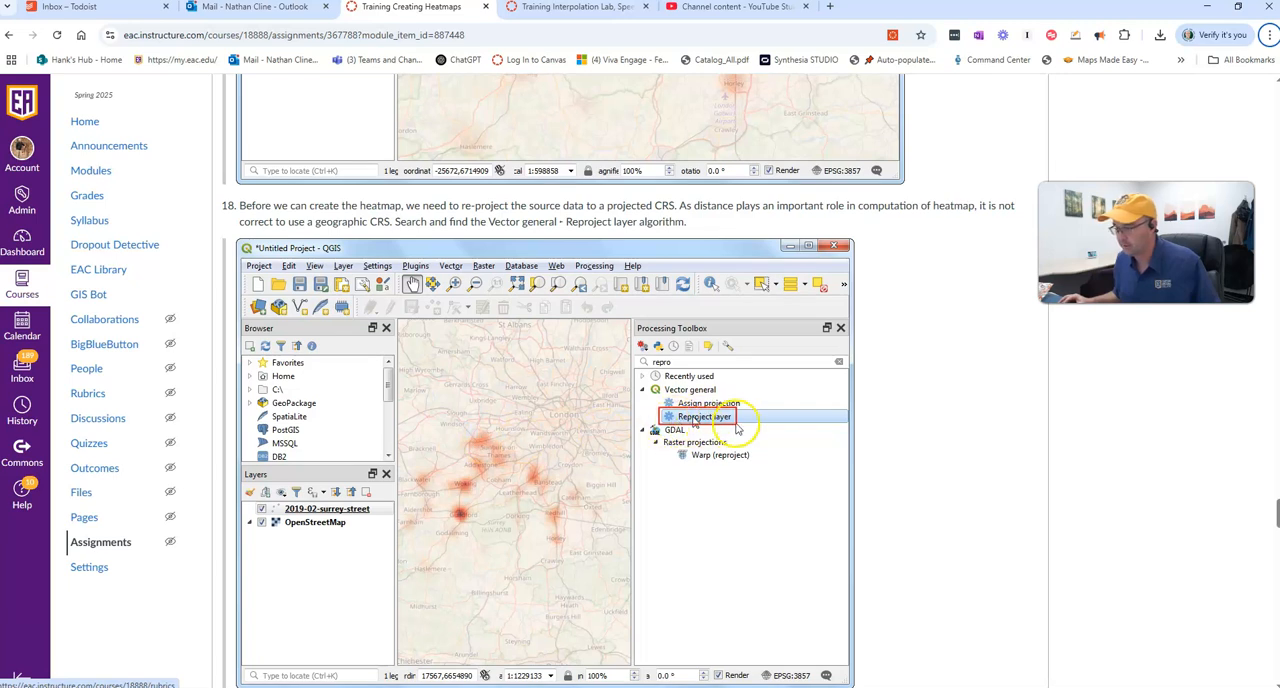
scroll(736, 428, "down", 1)
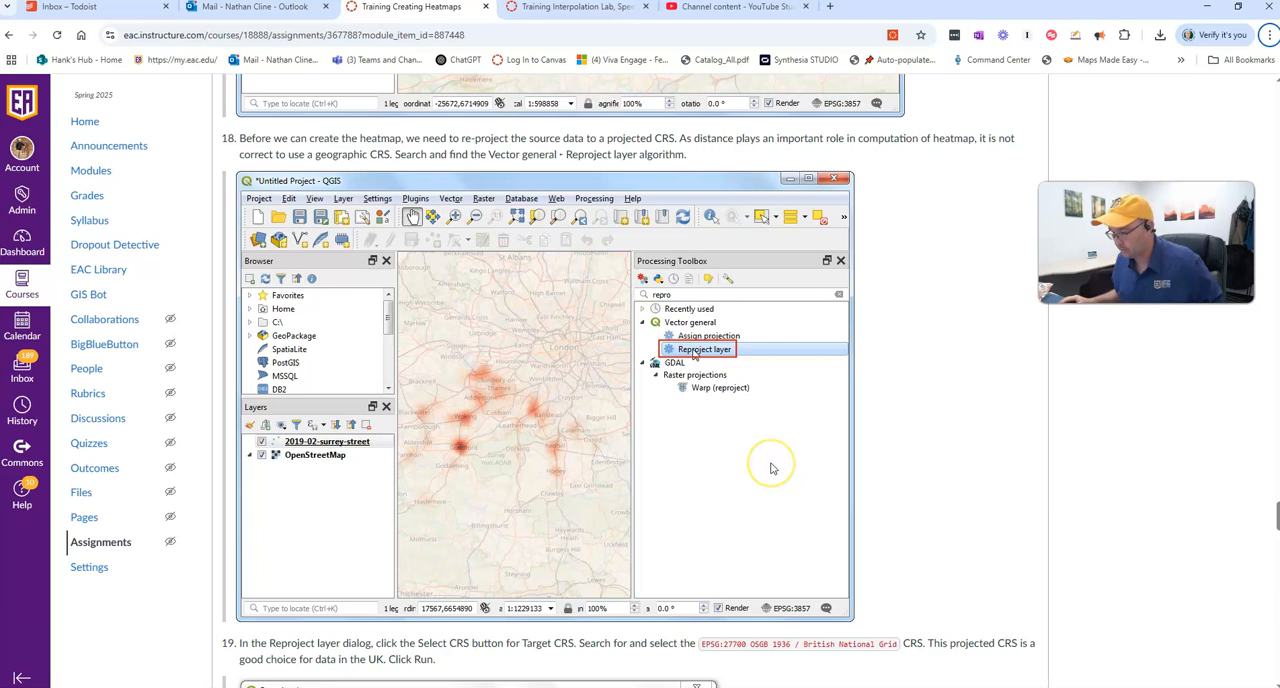
scroll(771, 468, "down", 3)
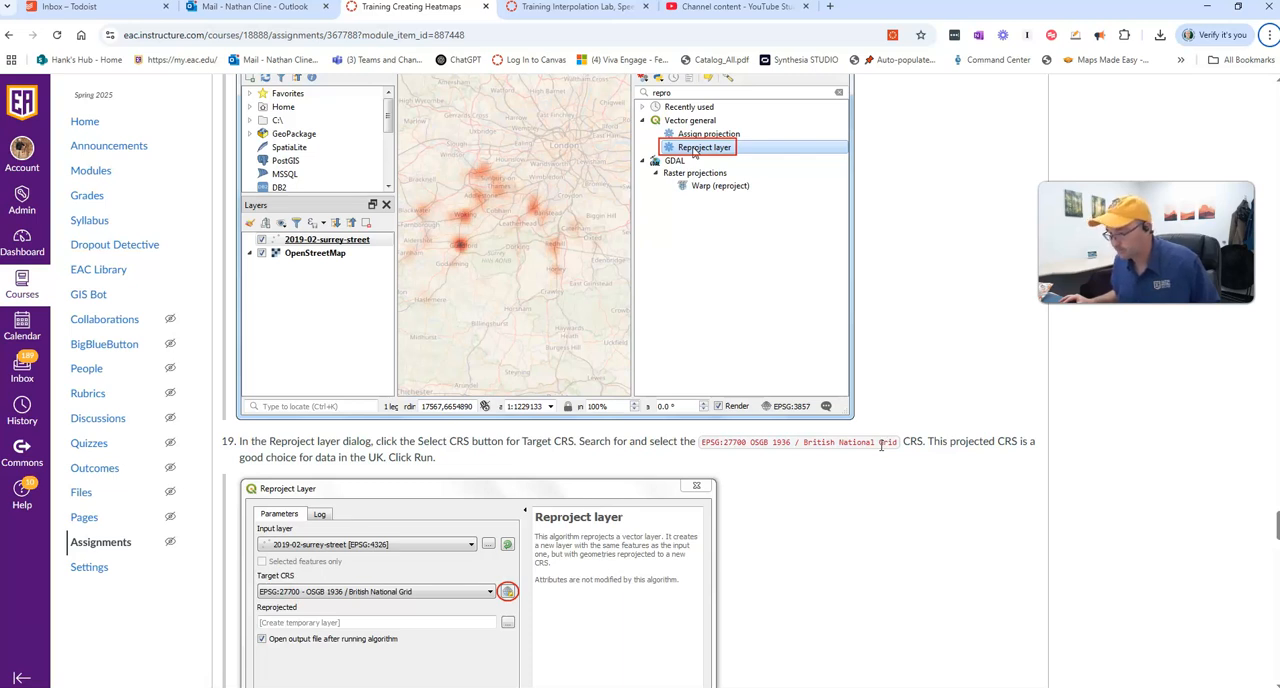
key("alt+Tab")
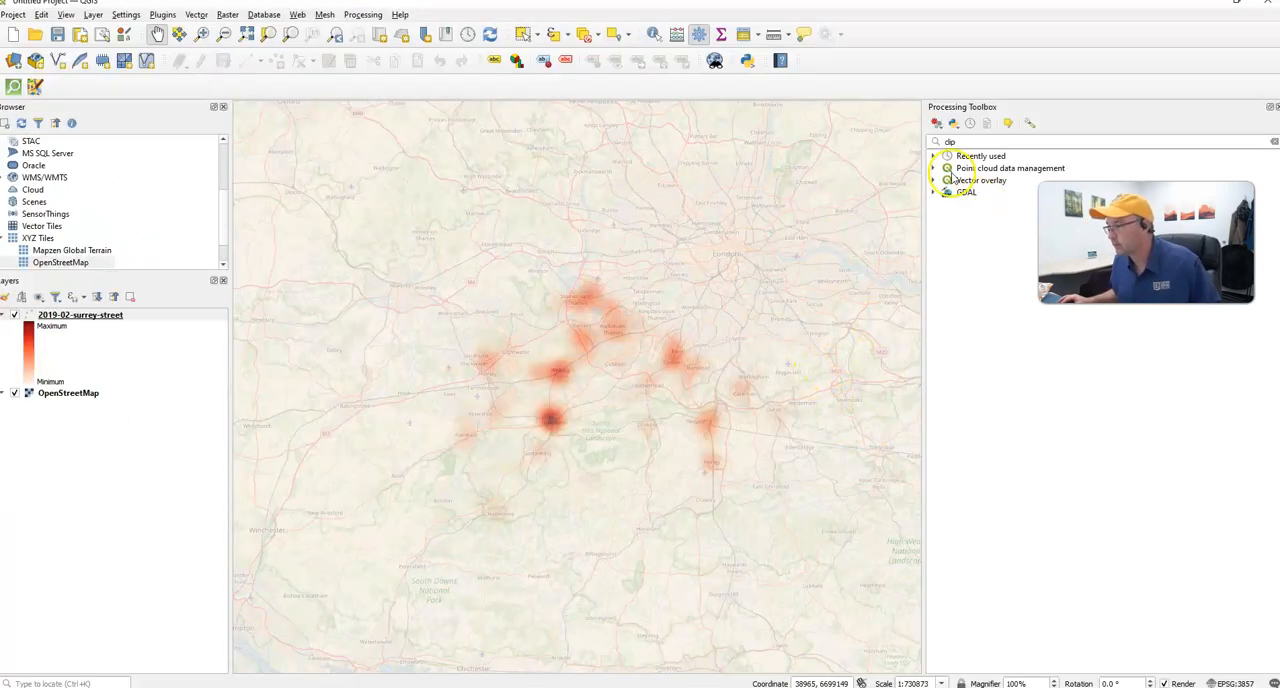
- Search the Processing Toolbox for reproject and open the Reproject layer algorithm under Vector general
left_click_drag(963, 141, 921, 138)
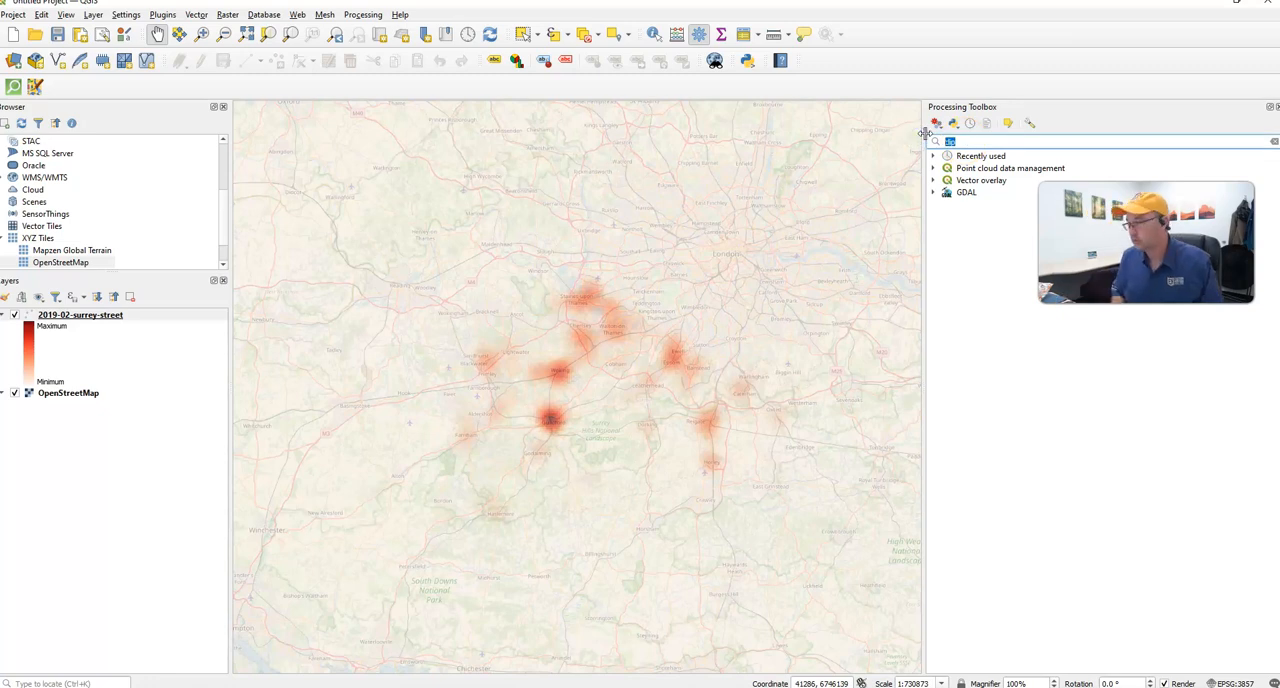
type("project")
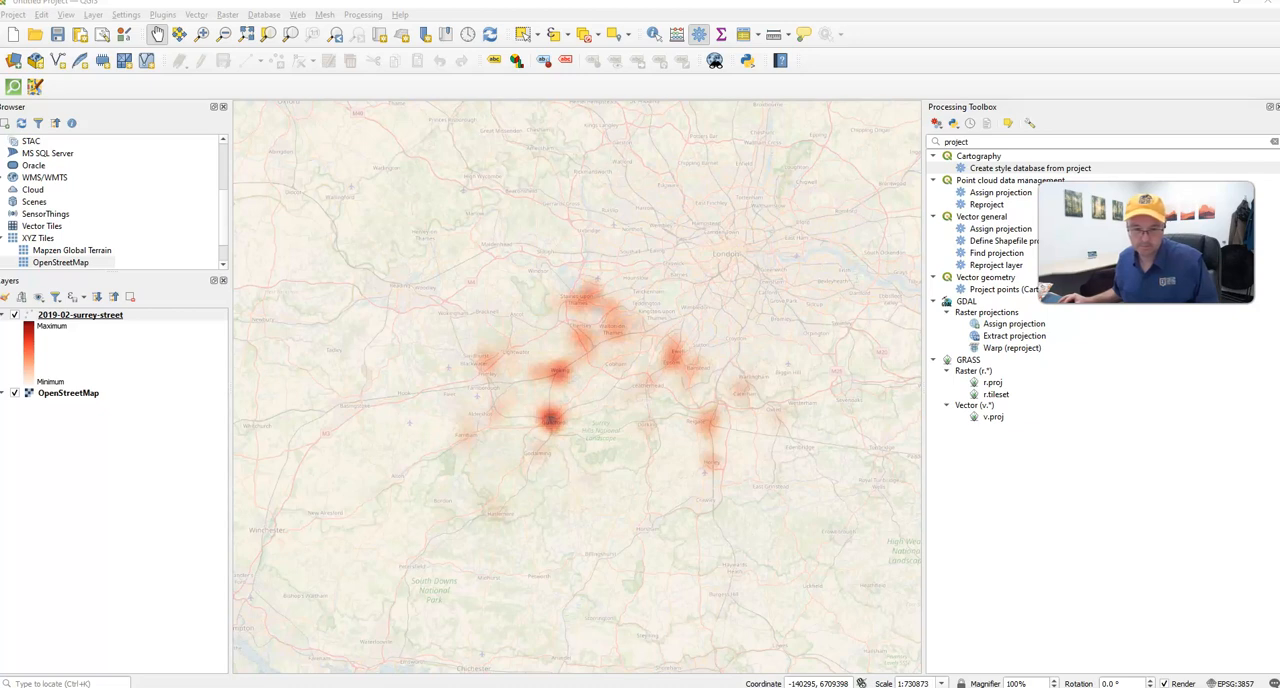
left_click(944, 142)
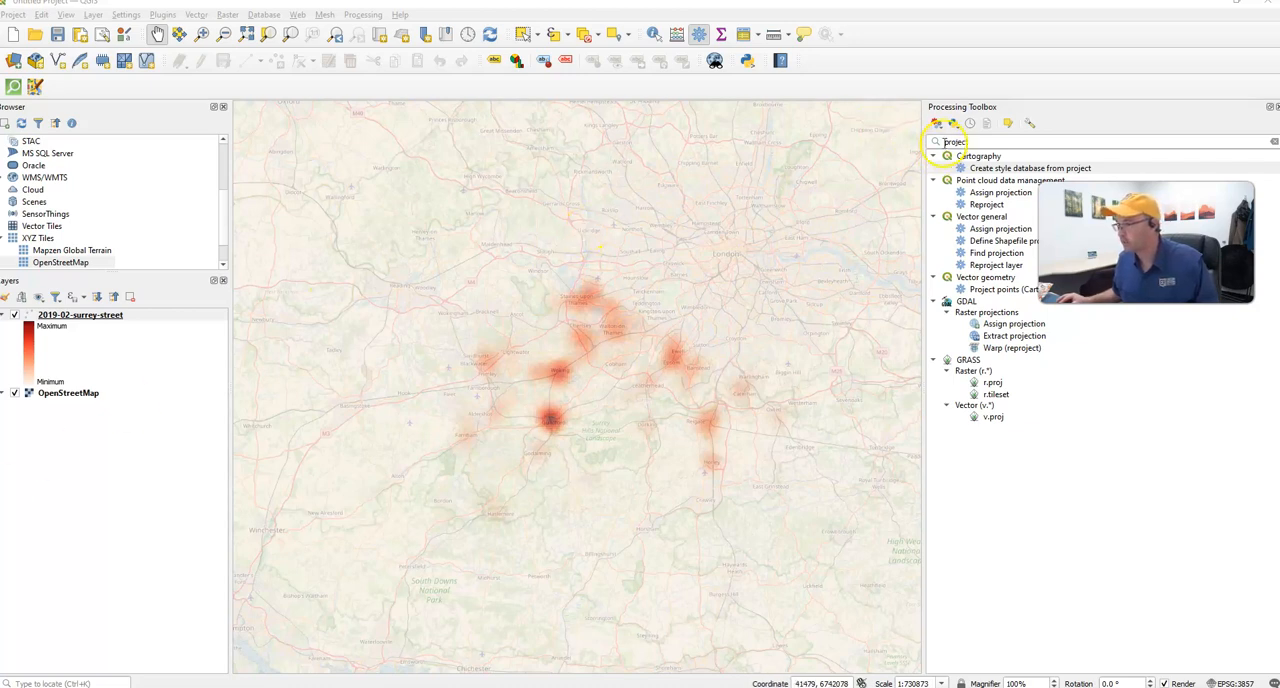
type("re")
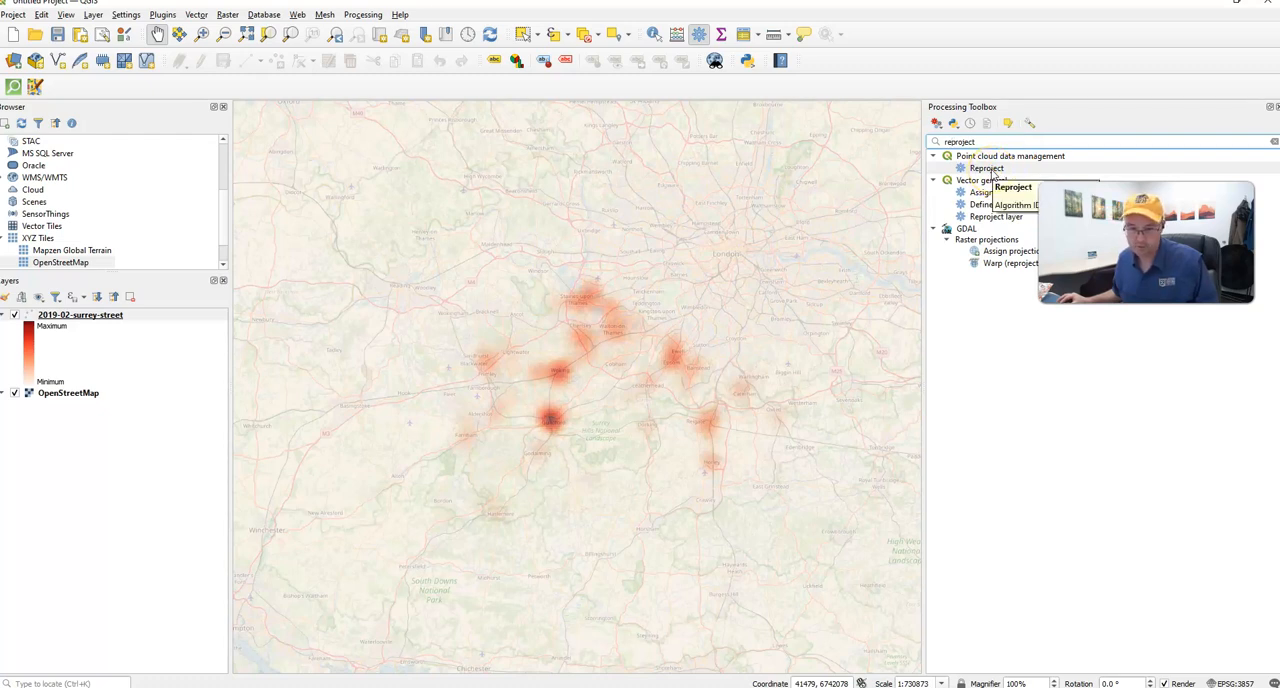
left_click(992, 204)
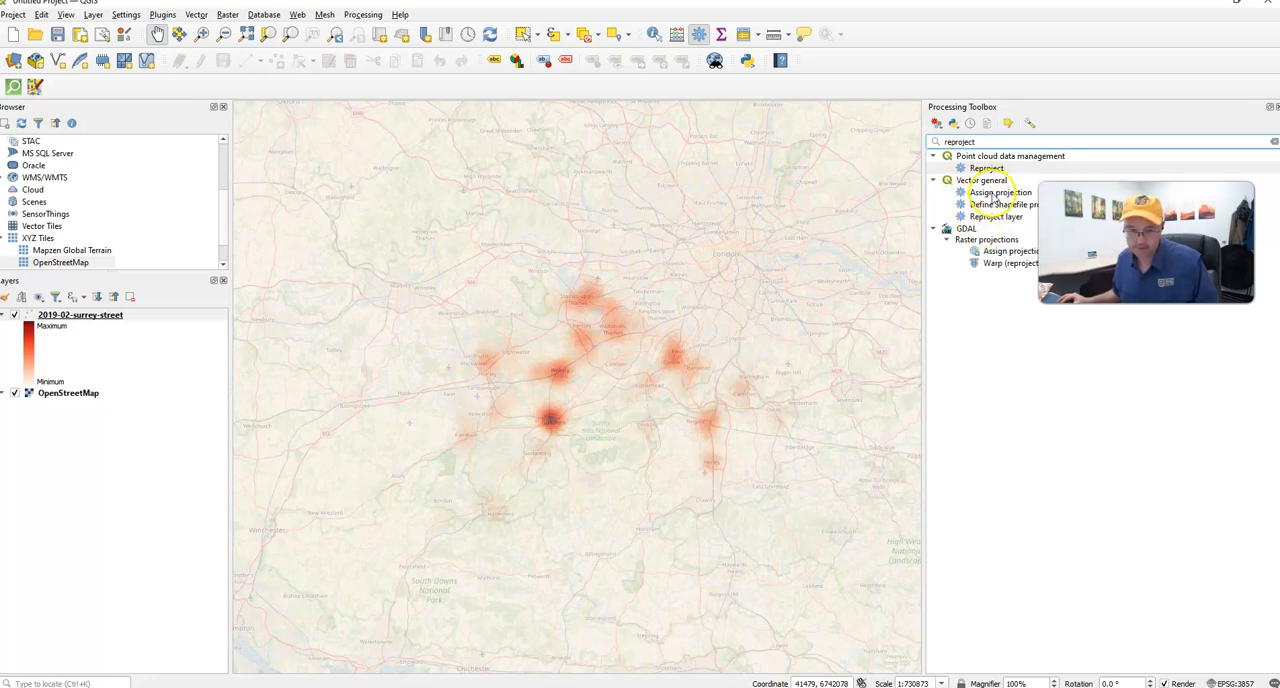
left_click(990, 217)
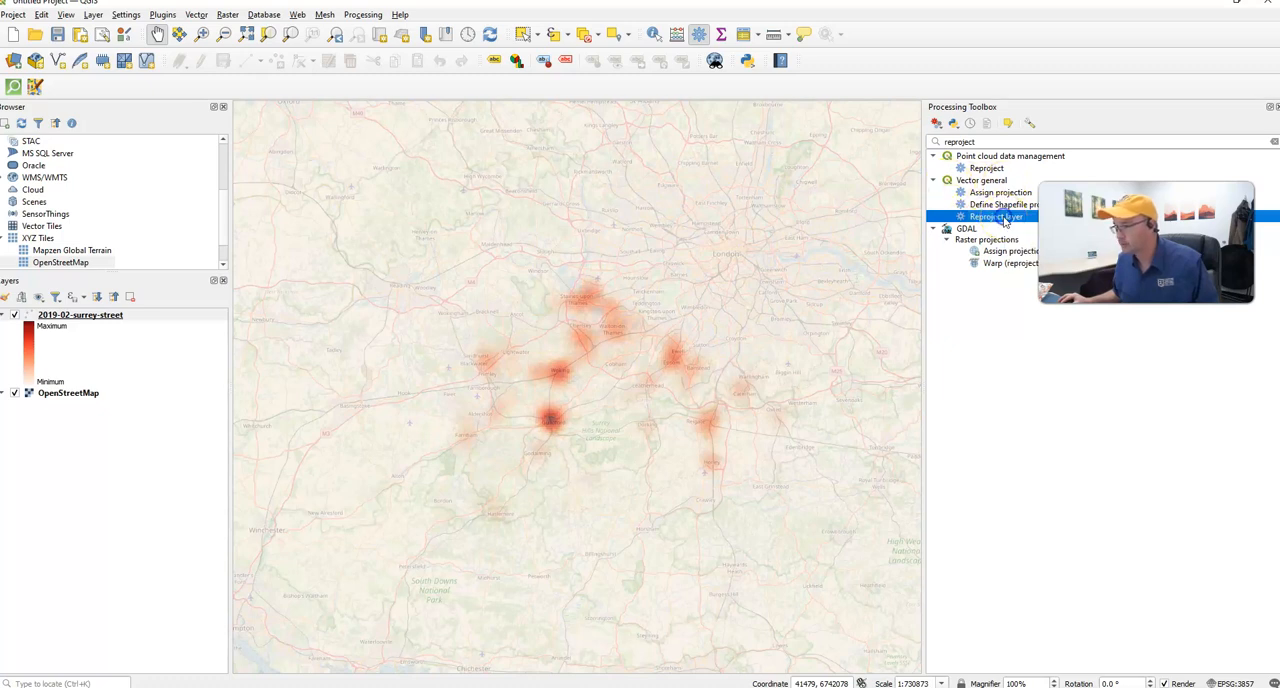
double_click(1004, 218)
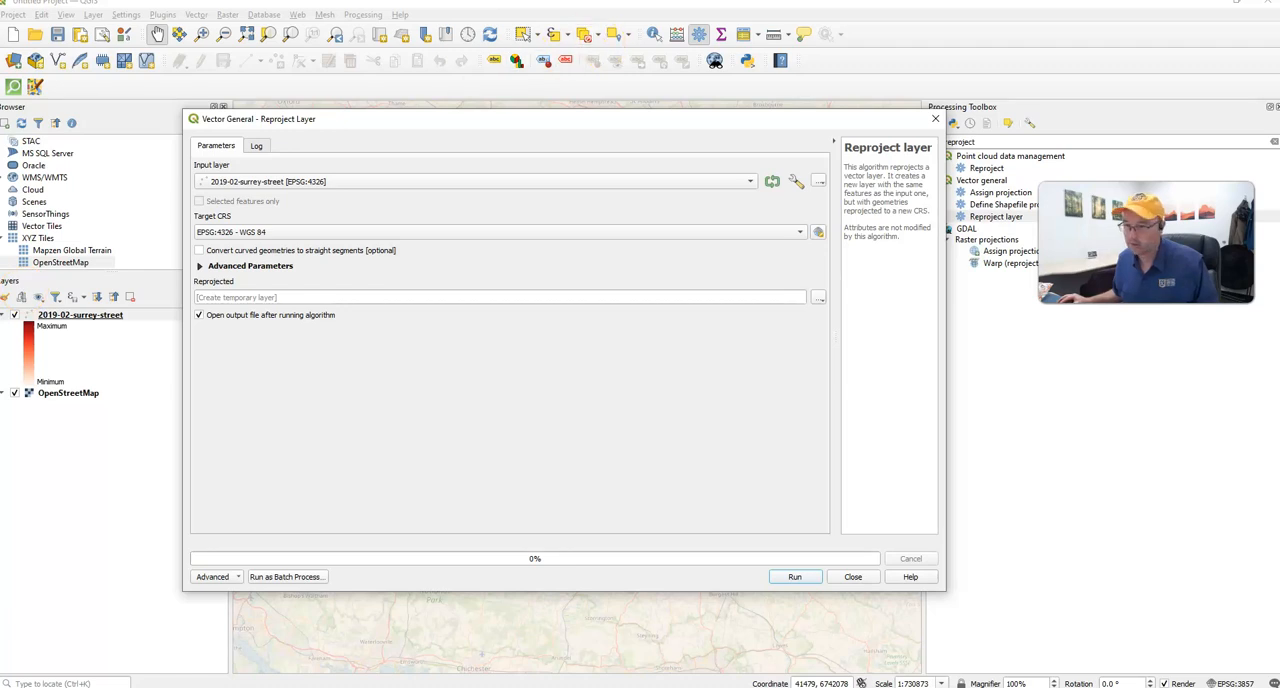
- Set the target CRS of the reprojection to EPSG:27700, OSGB36 / British National Grid, filtering the predefined systems by 27700
left_click(220, 234)
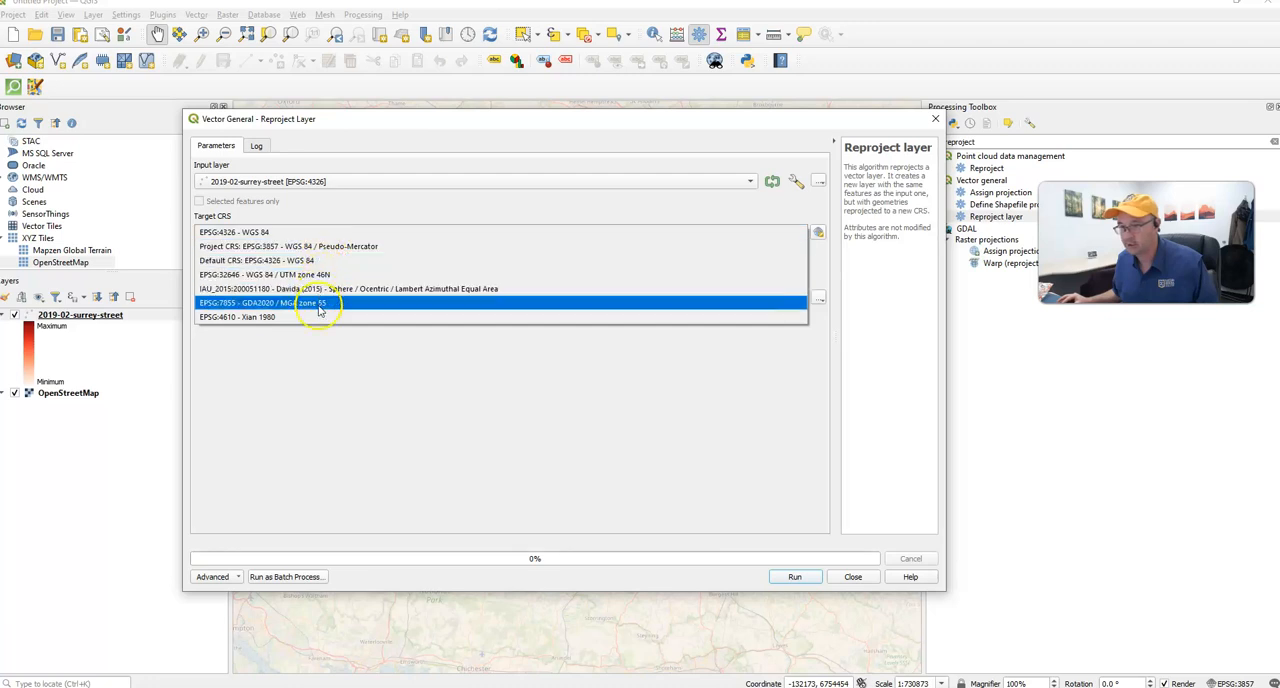
left_click(818, 234)
left_click(818, 234)
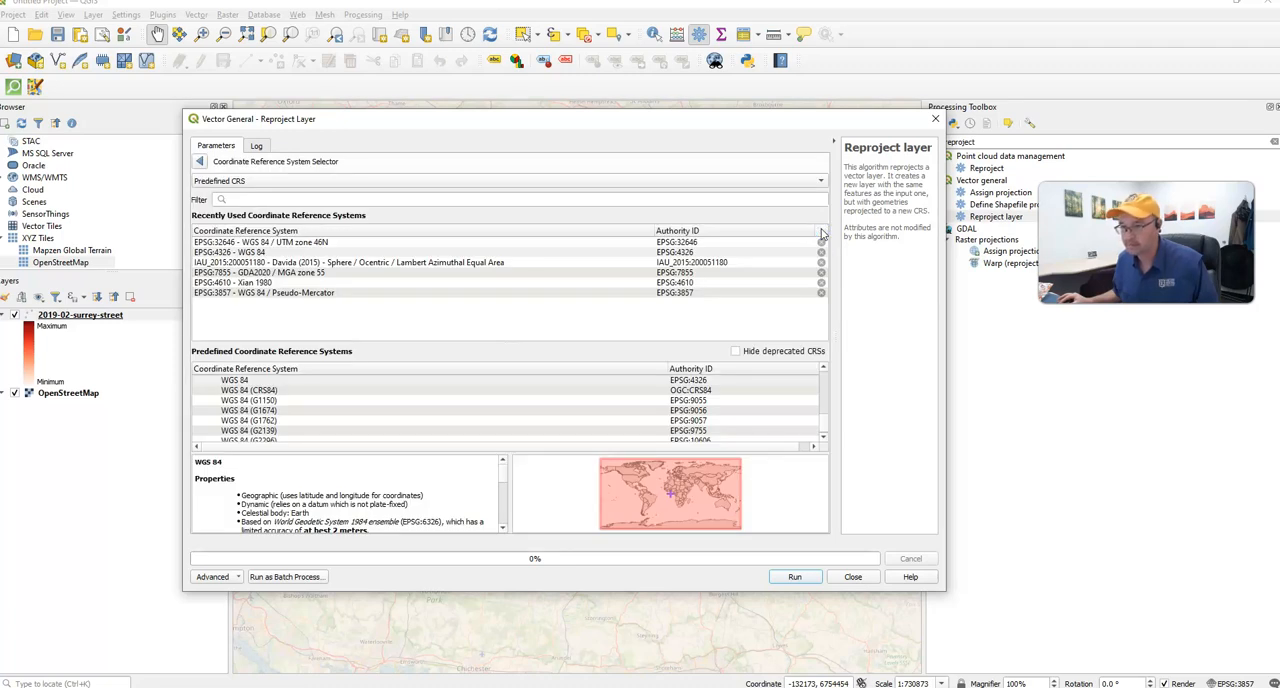
left_click(524, 199)
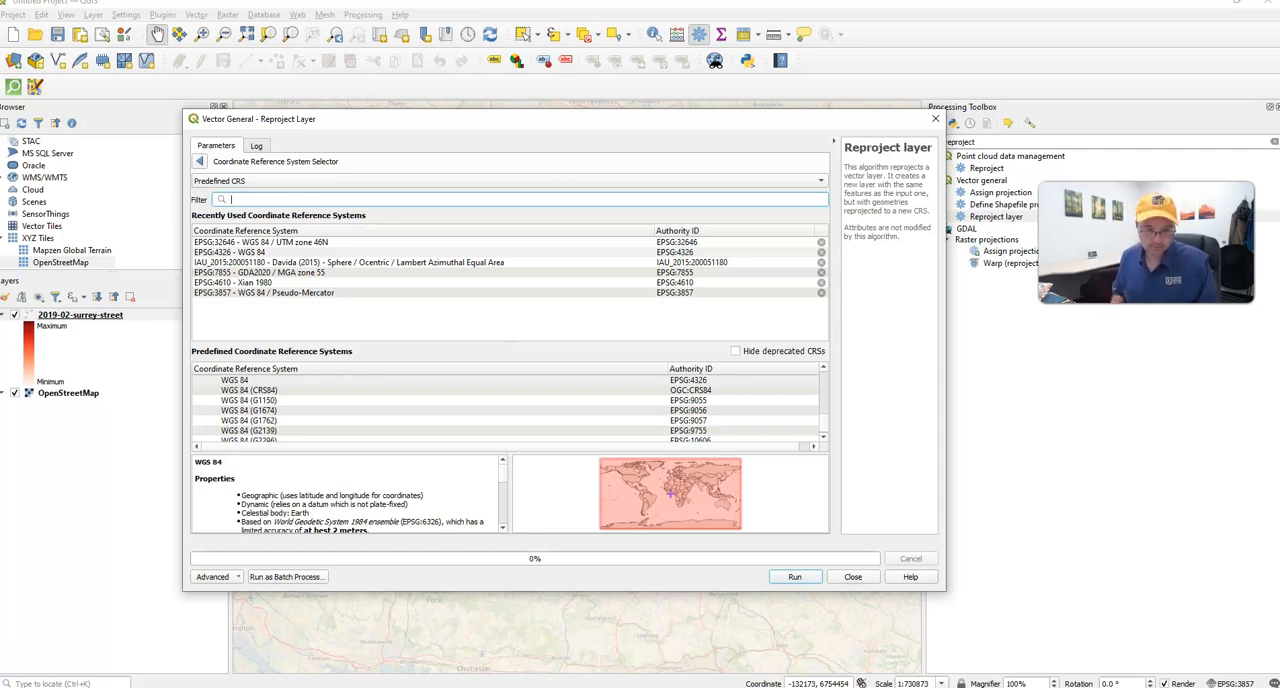
type("2777")
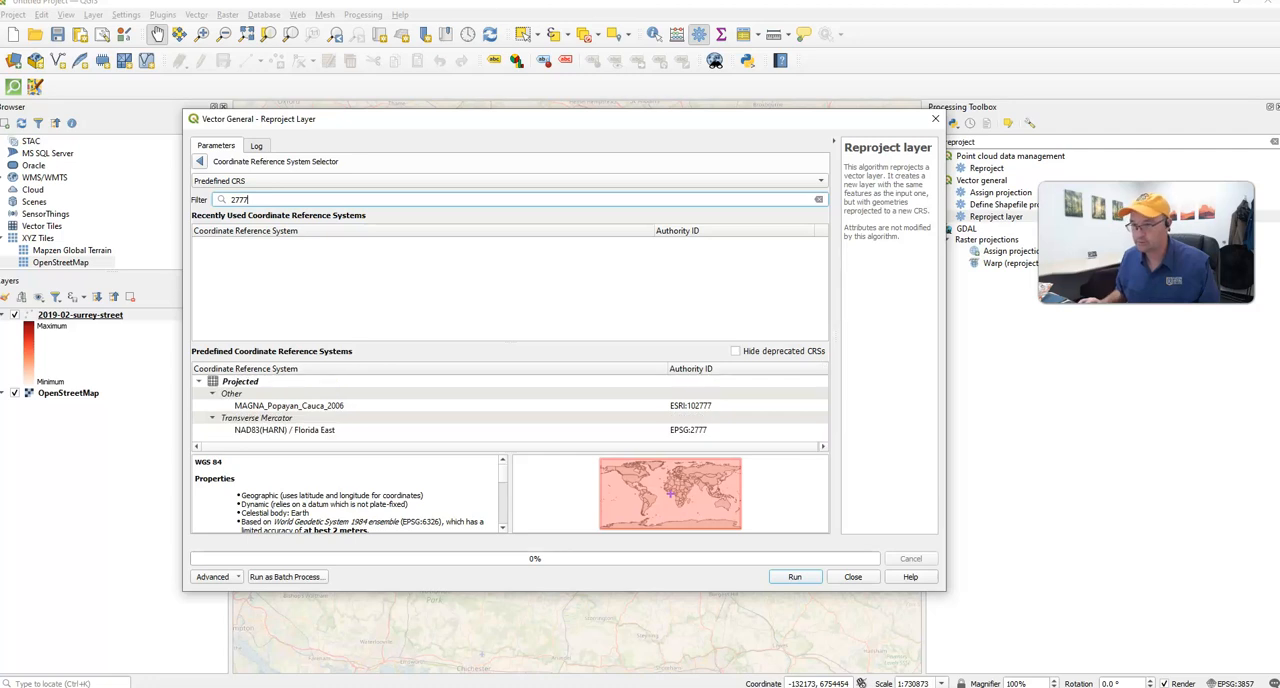
key("BackSpace")
type("00")
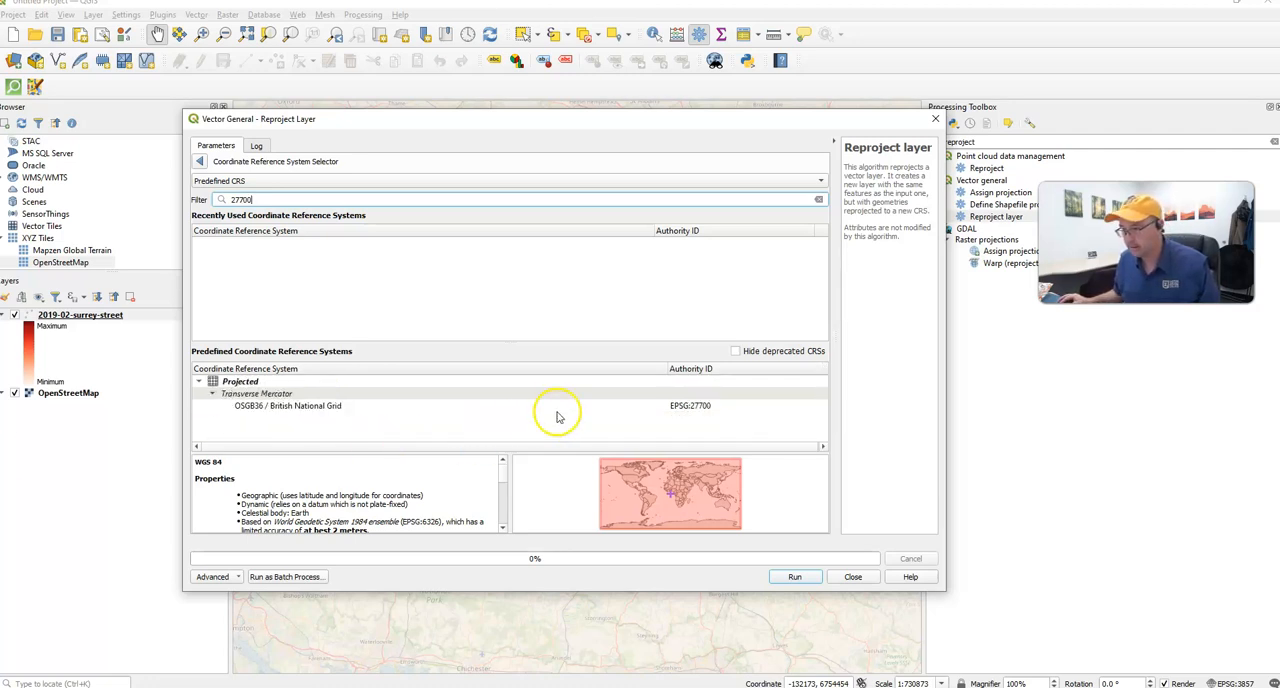
left_click(481, 407)
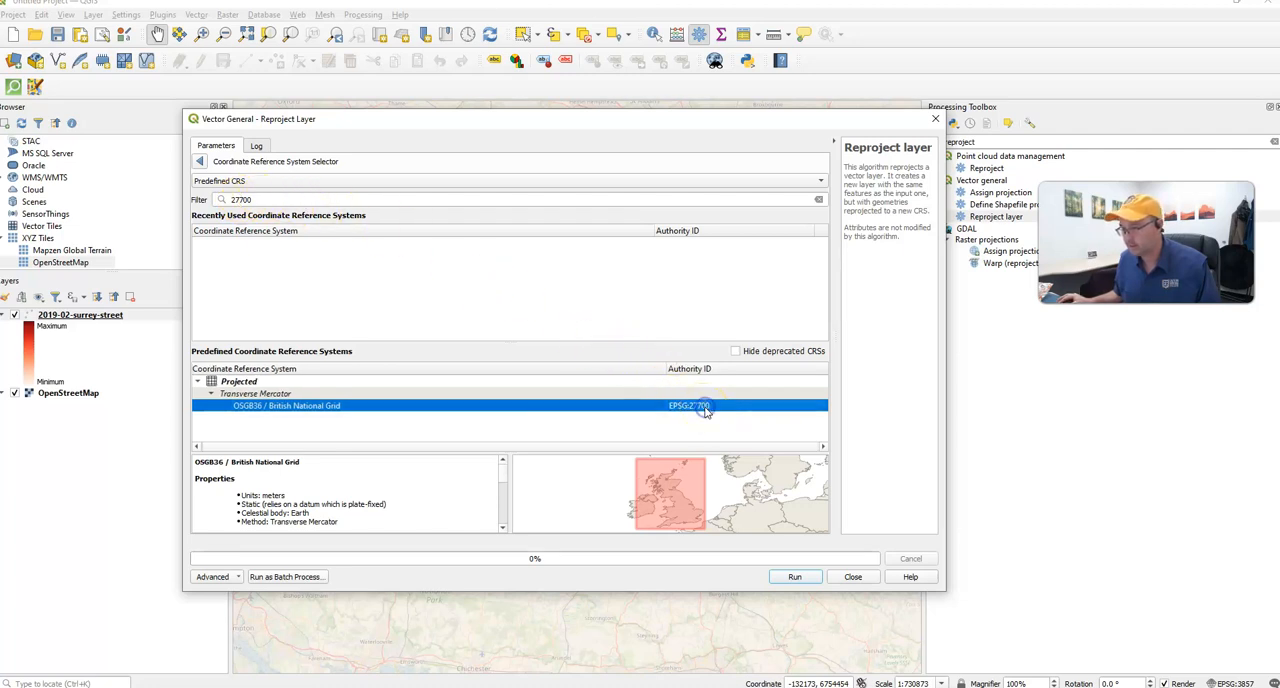
left_click(695, 460)
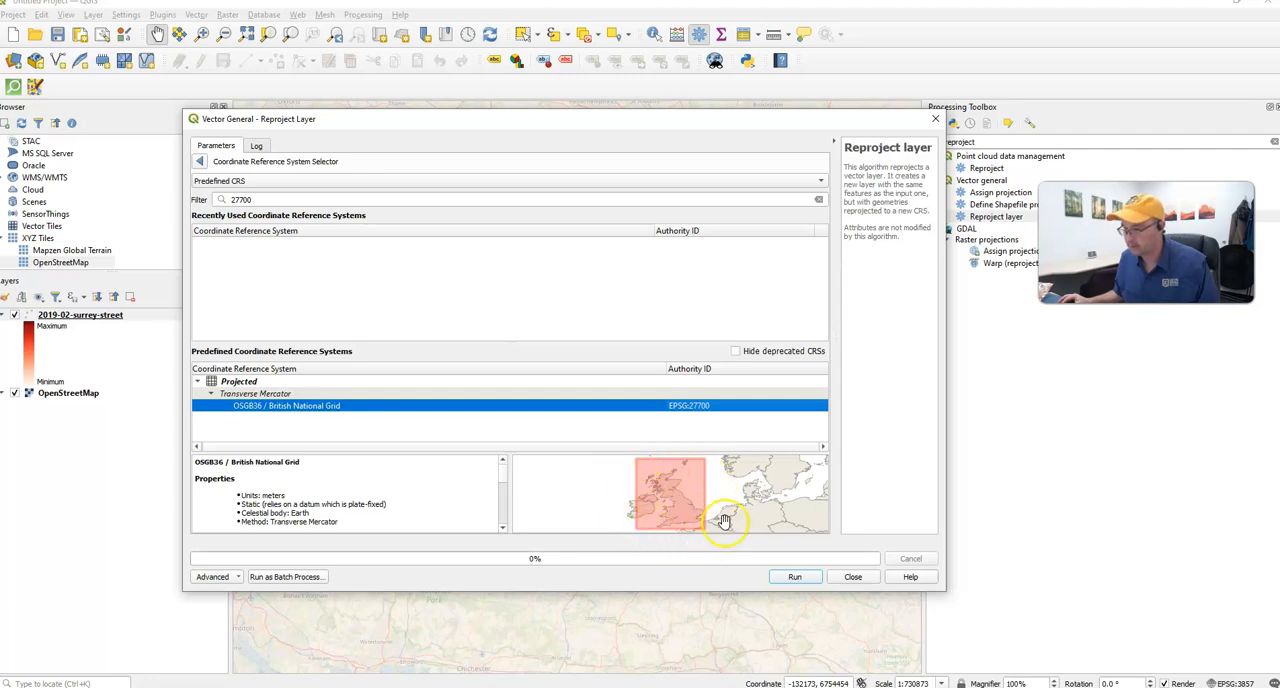
- Run the Reproject layer algorithm on 2019-02-surrey-street with temporary output, and close the dialog
left_click(800, 582)
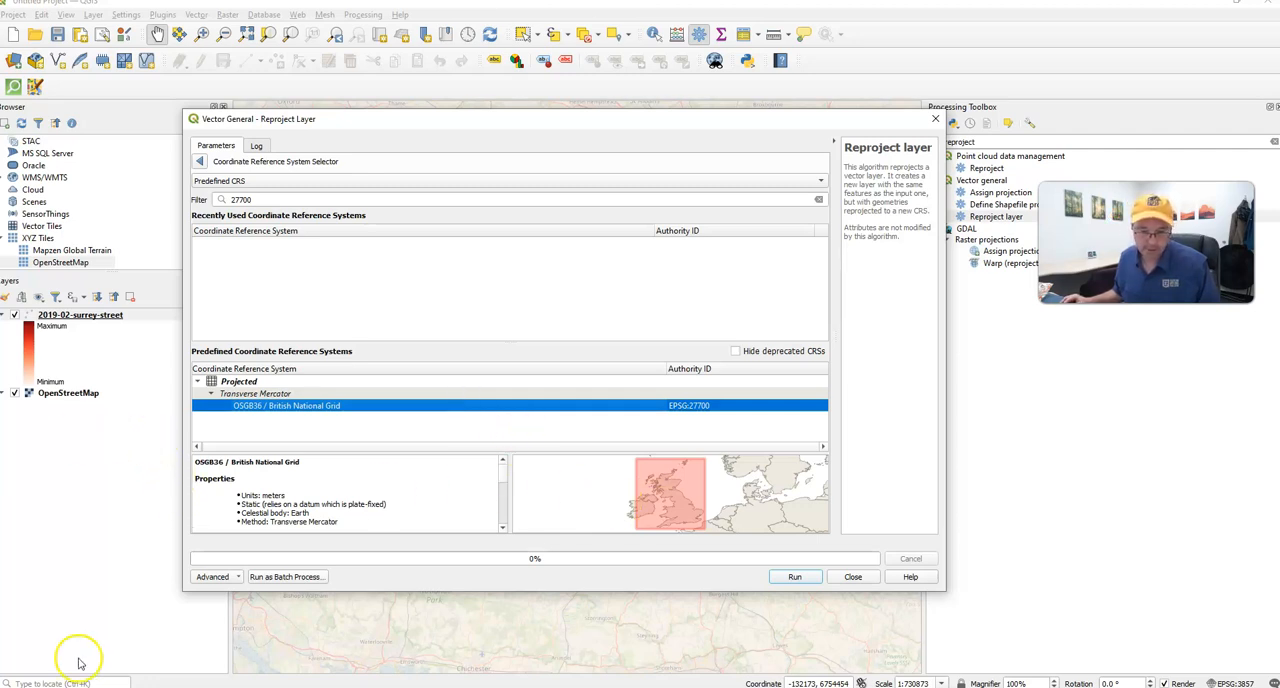
left_click(806, 579)
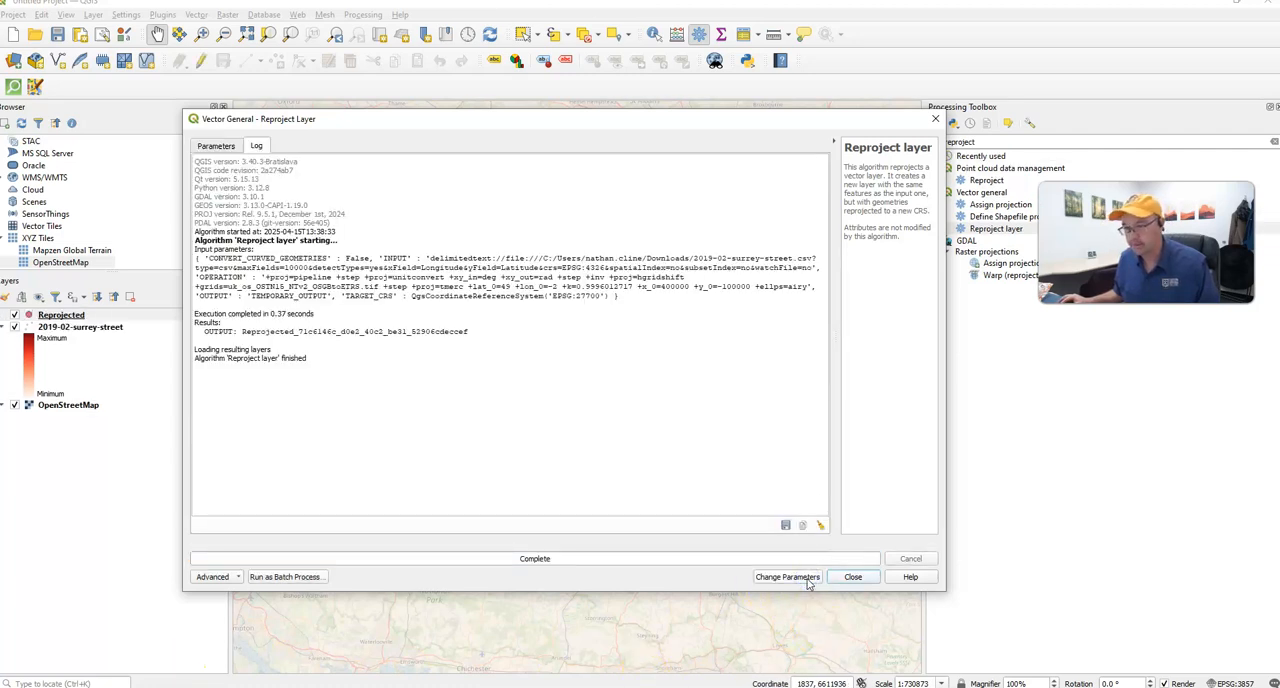
left_click(852, 577)
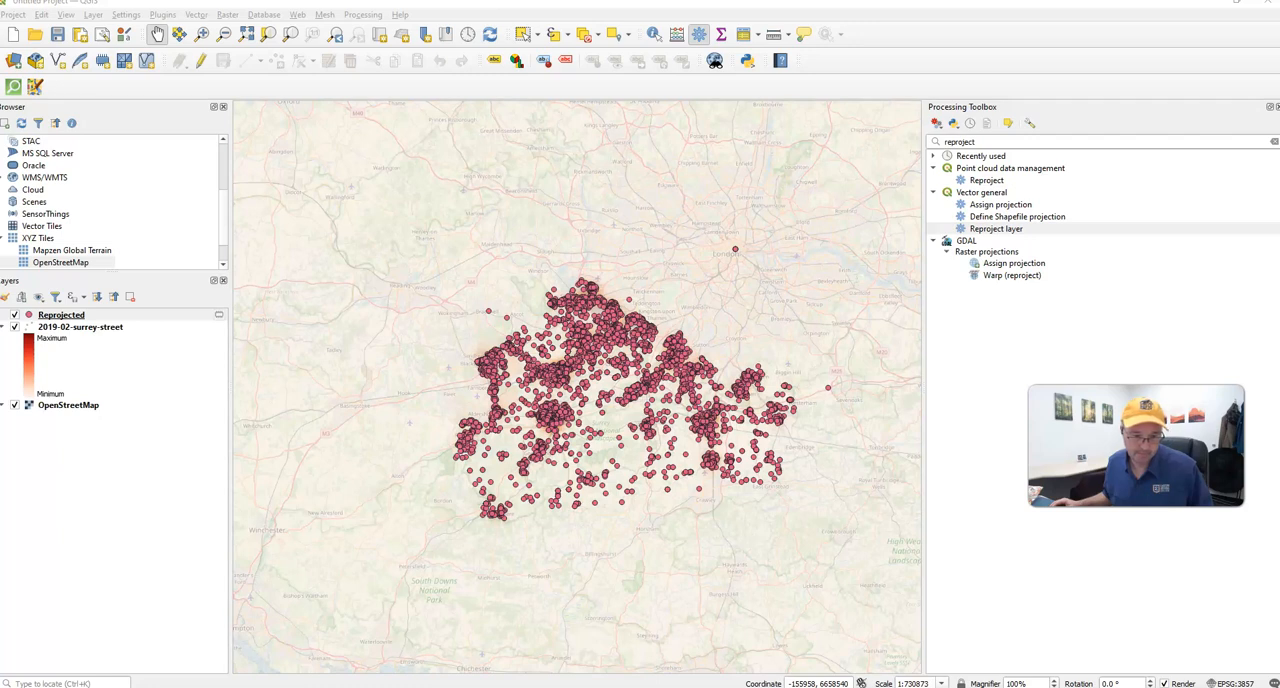
- Hide the original 2019-02-surrey-street layer so only the reprojected points are drawn over the basemap
left_click(14, 328)
left_click(14, 328)
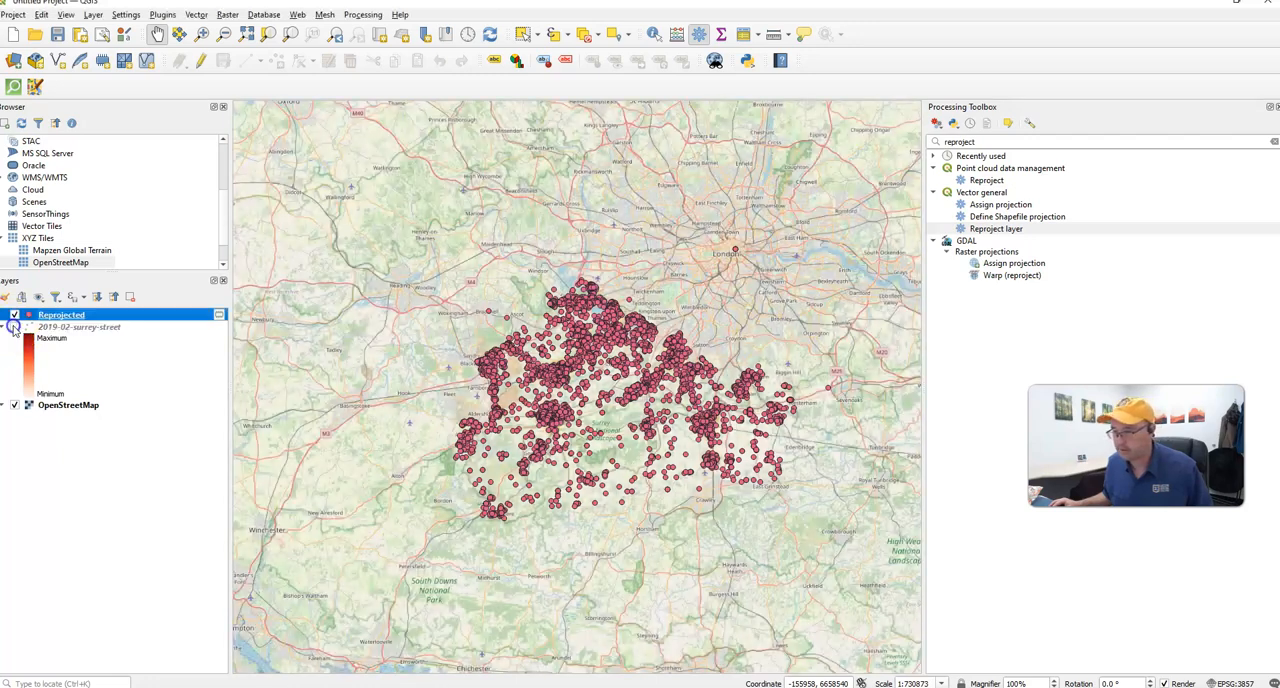
left_click(14, 328)
left_click(14, 328)
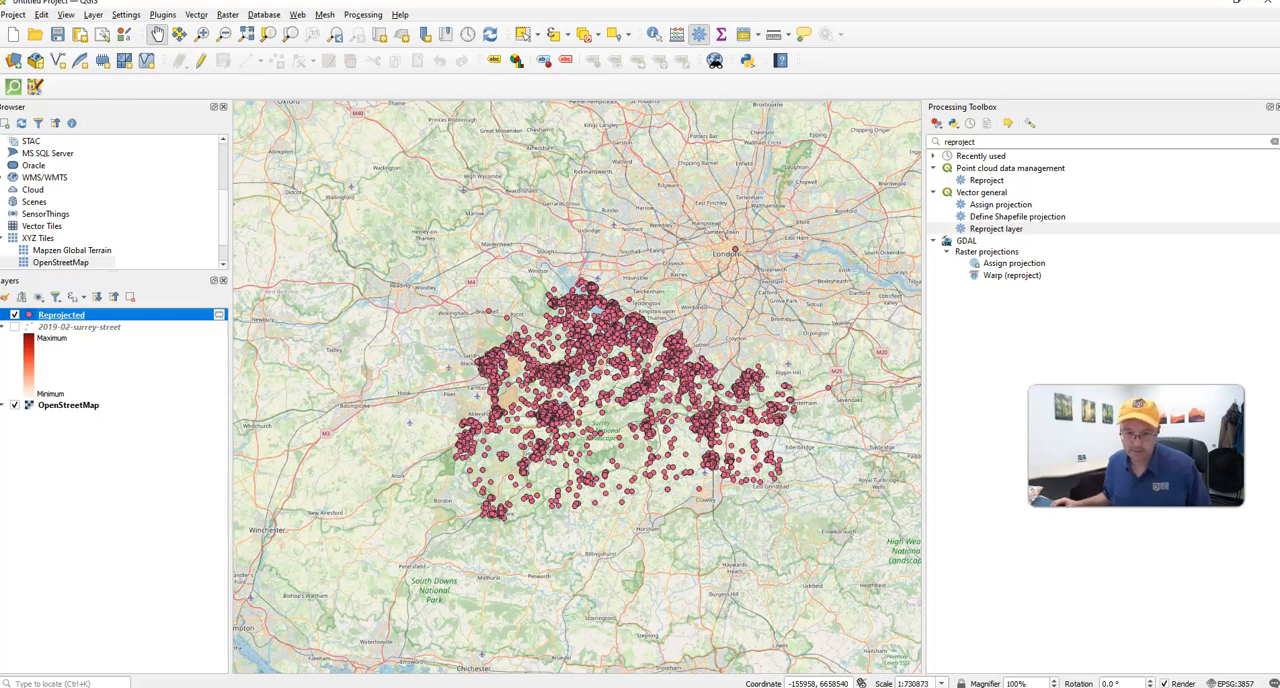
- Search the Processing Toolbox for Heatmap and open Heatmap (Kernel Density Estimation) for the Reprojected layer
left_click(975, 142)
type("Heatmap")
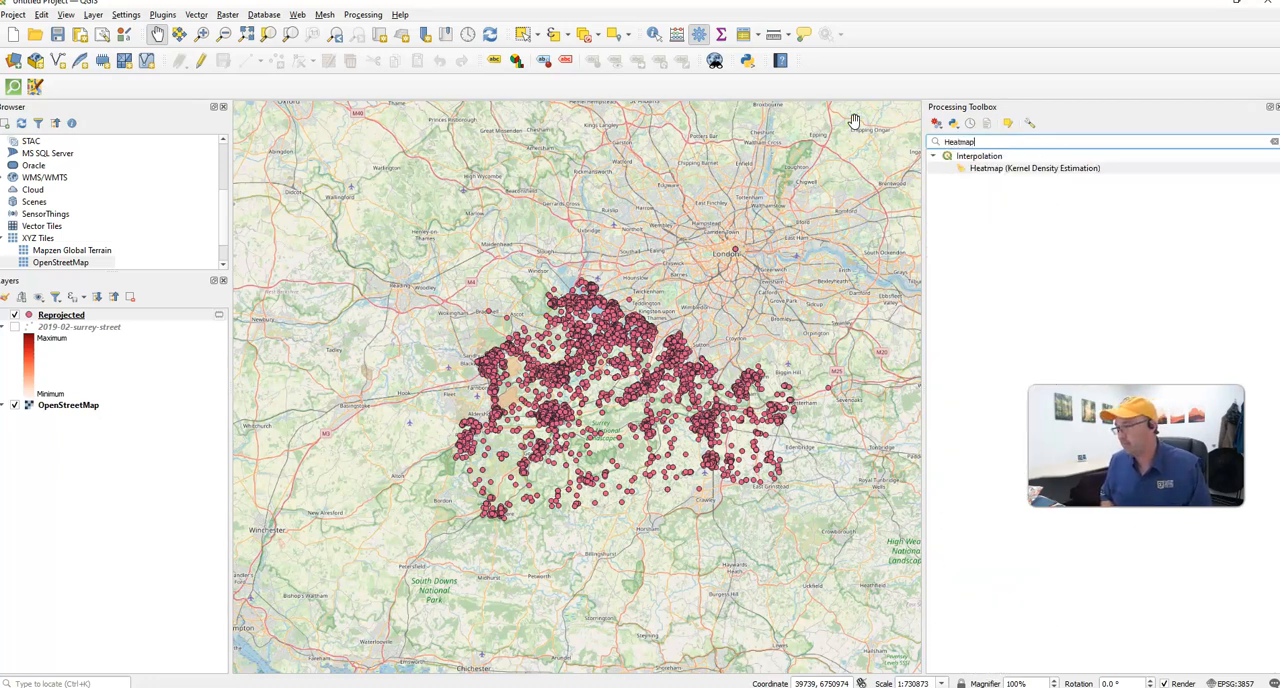
double_click(1036, 170)
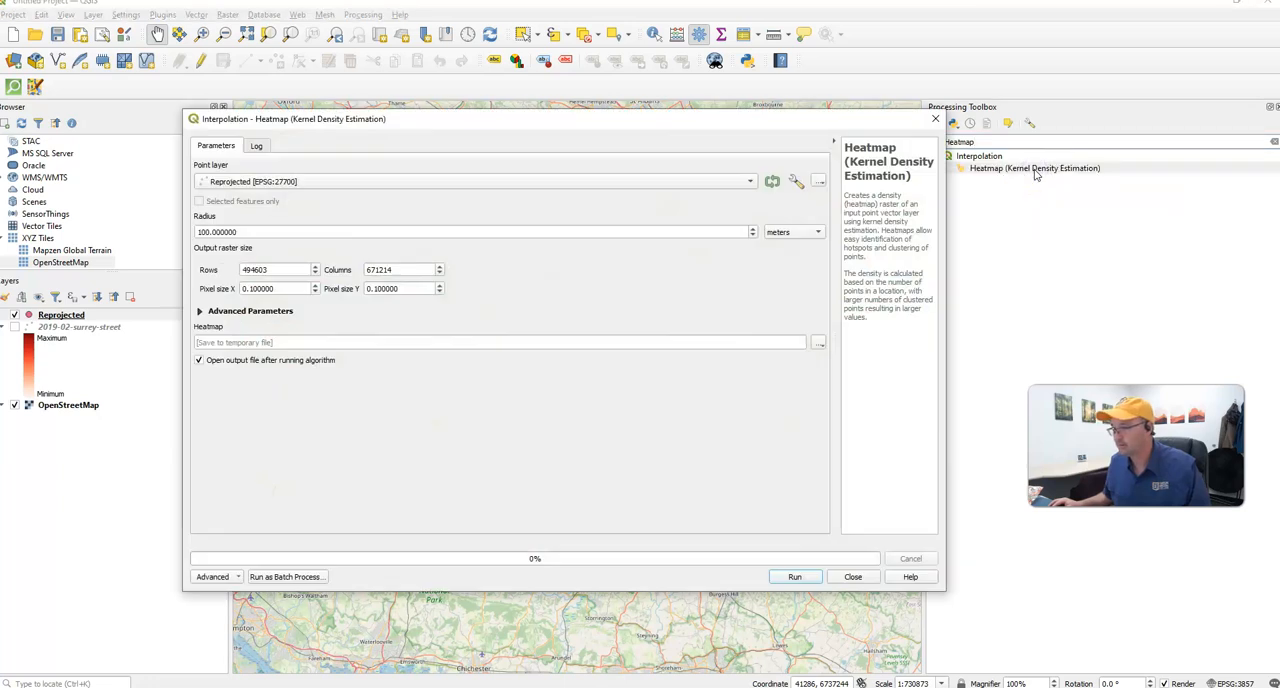
left_click_drag(620, 120, 765, 220)
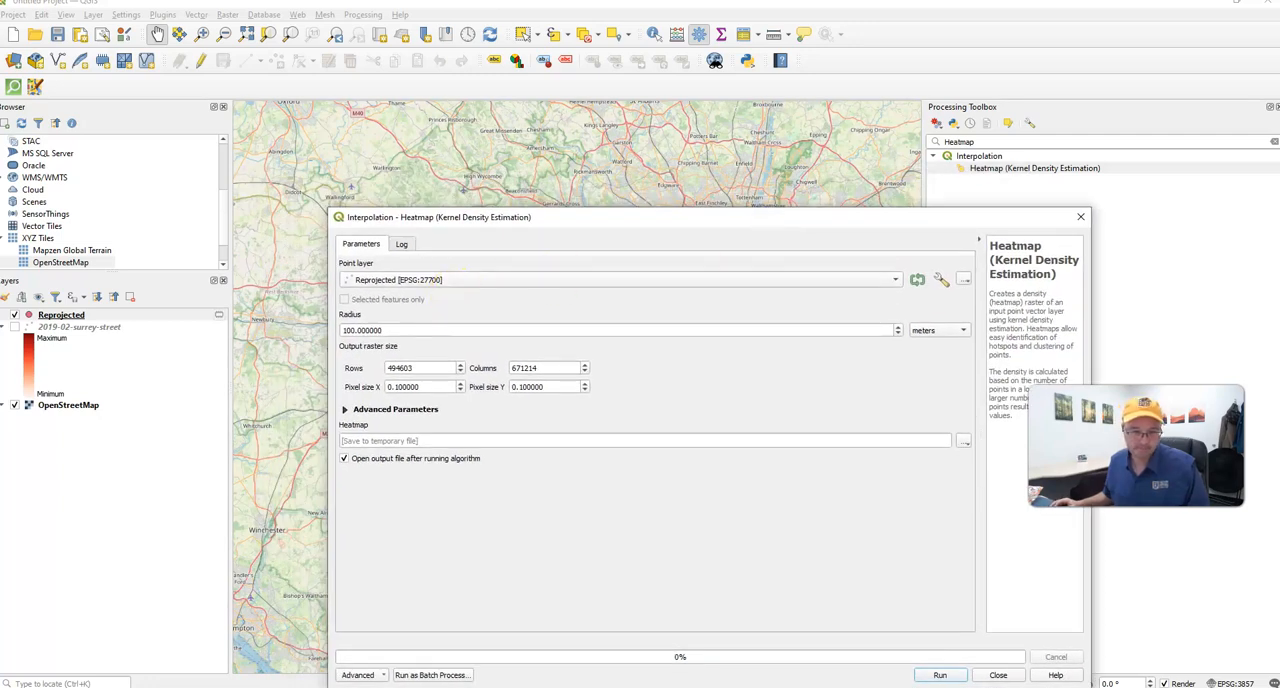
- Set the heatmap radius to 5000 meters and choose weight as the weight field in the advanced parameters
left_click(338, 330)
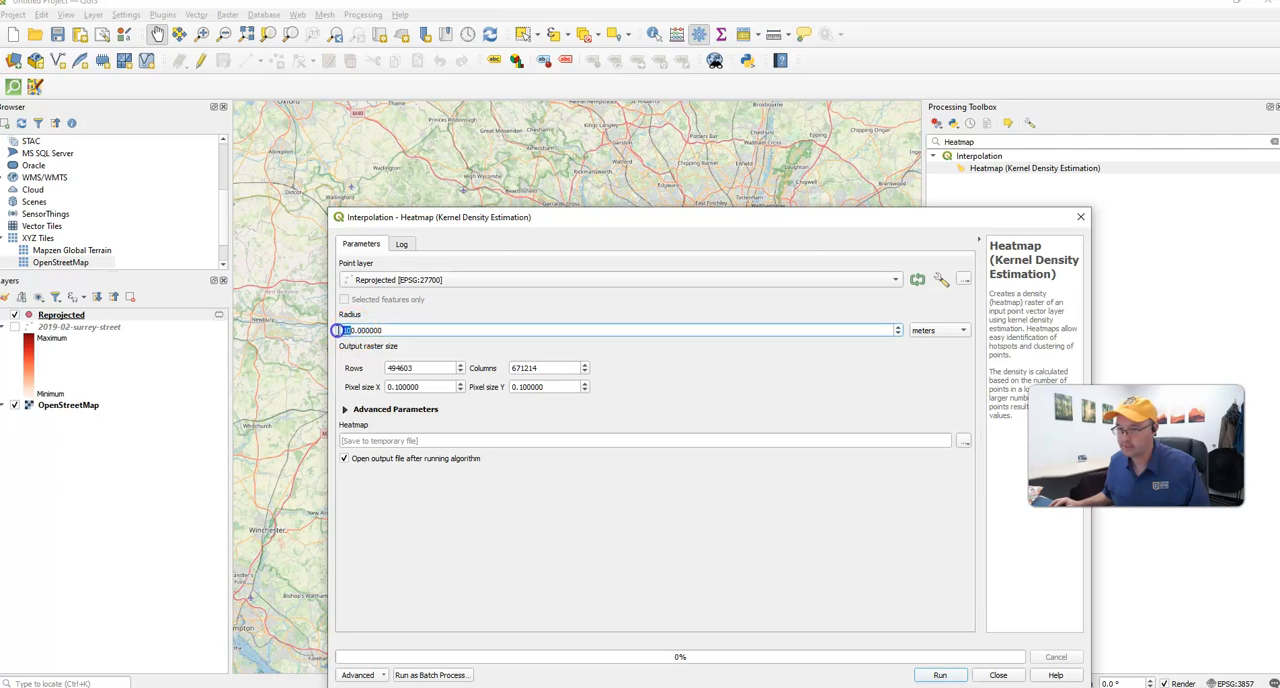
type("50")
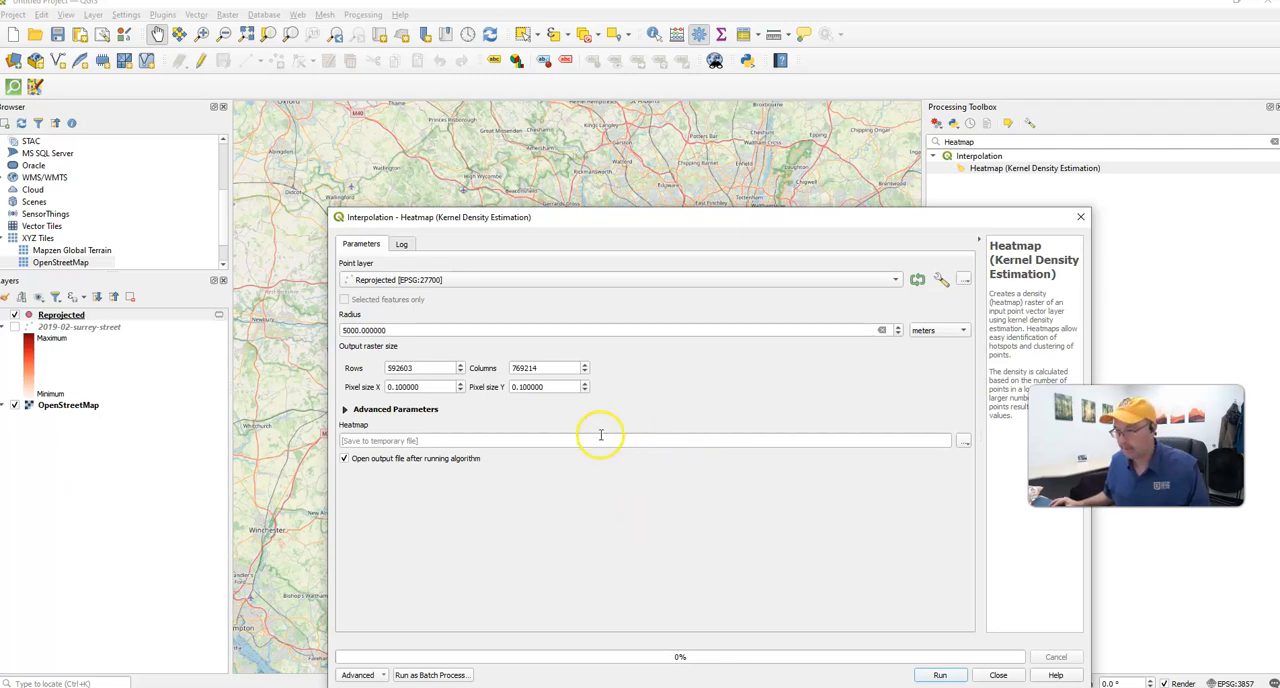
left_click(345, 410)
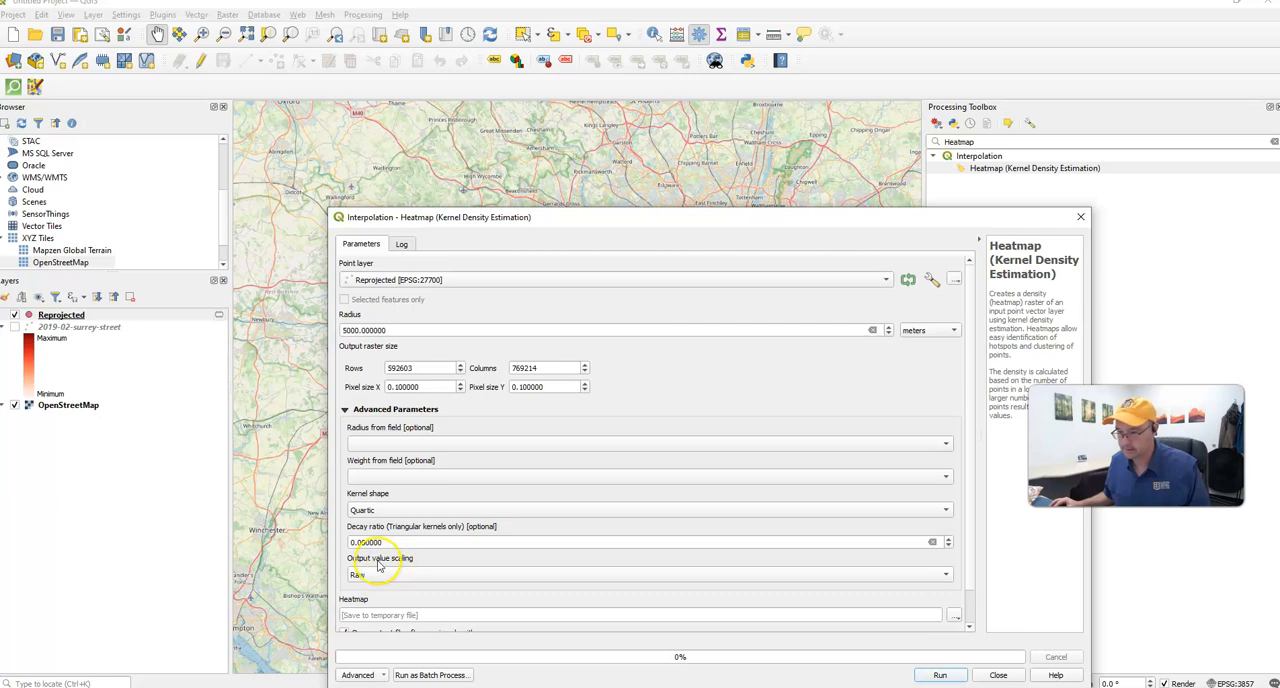
left_click(395, 477)
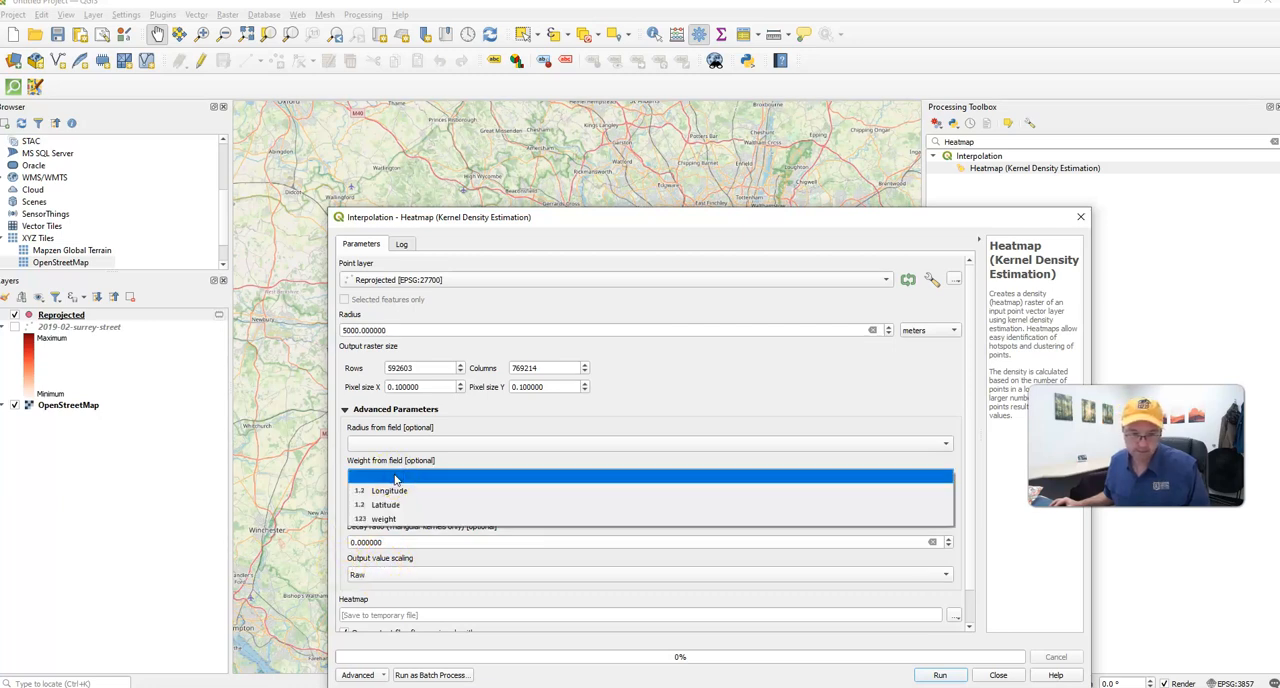
left_click(393, 520)
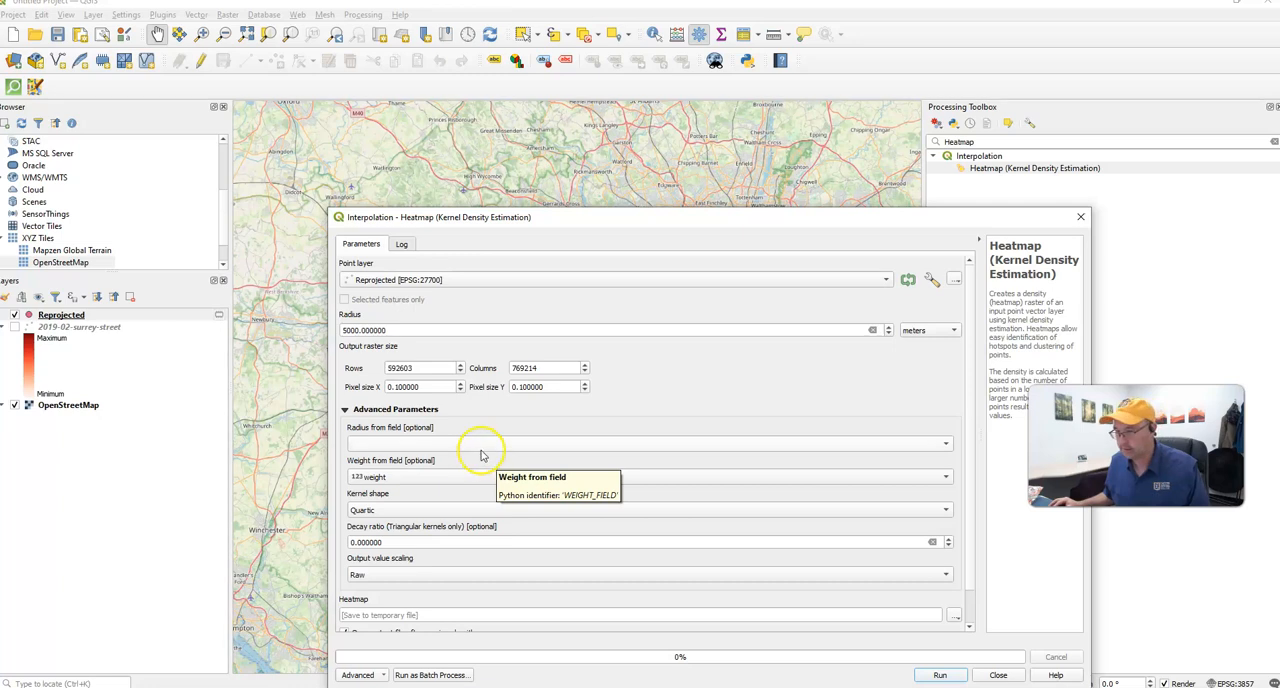
left_click(482, 443)
left_click(482, 443)
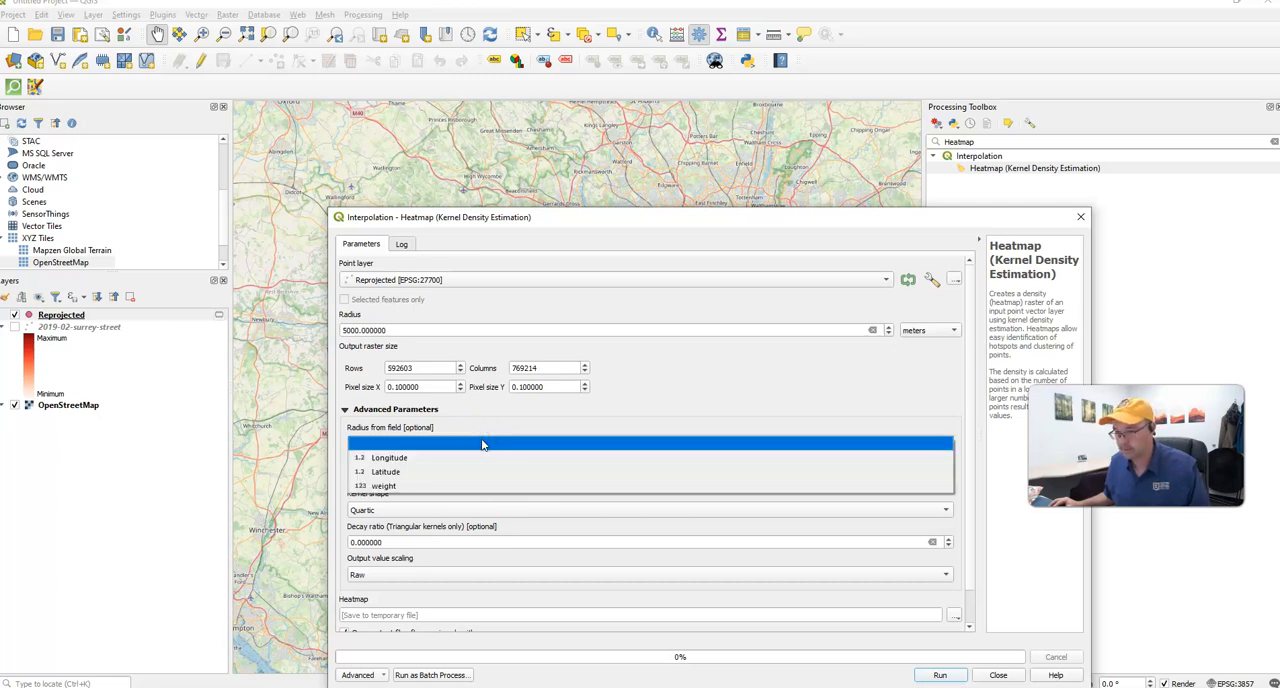
left_click(448, 487)
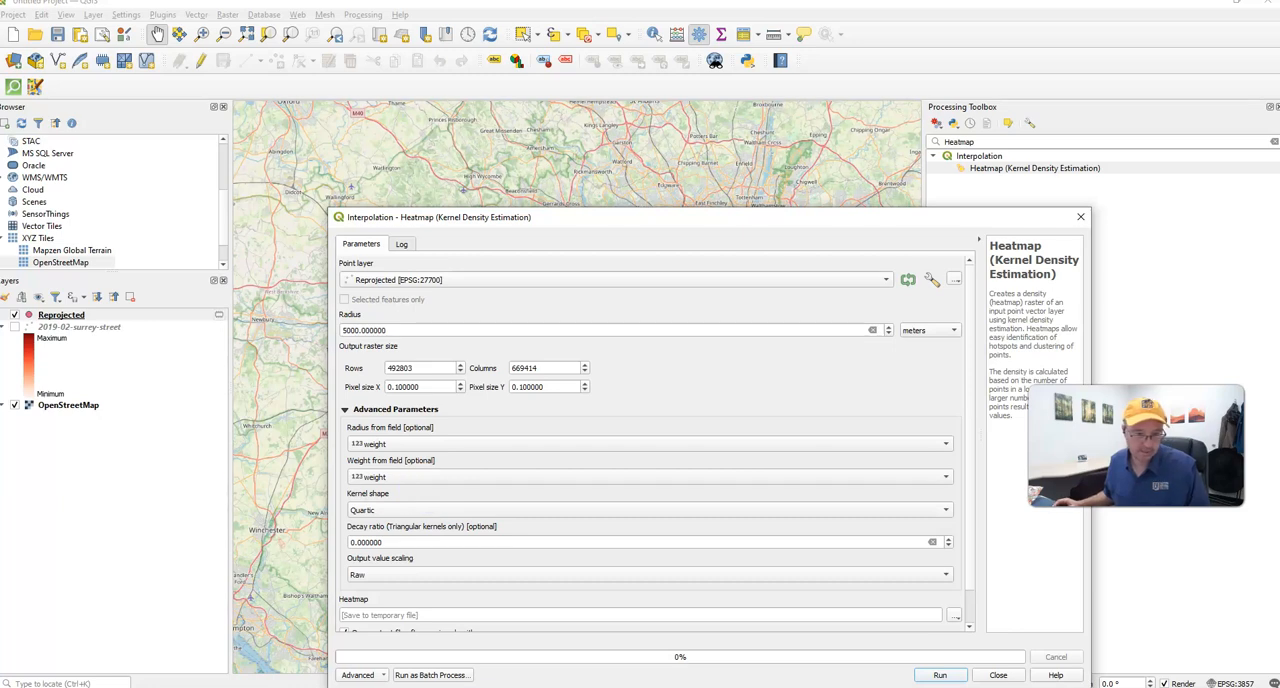
left_click(410, 446)
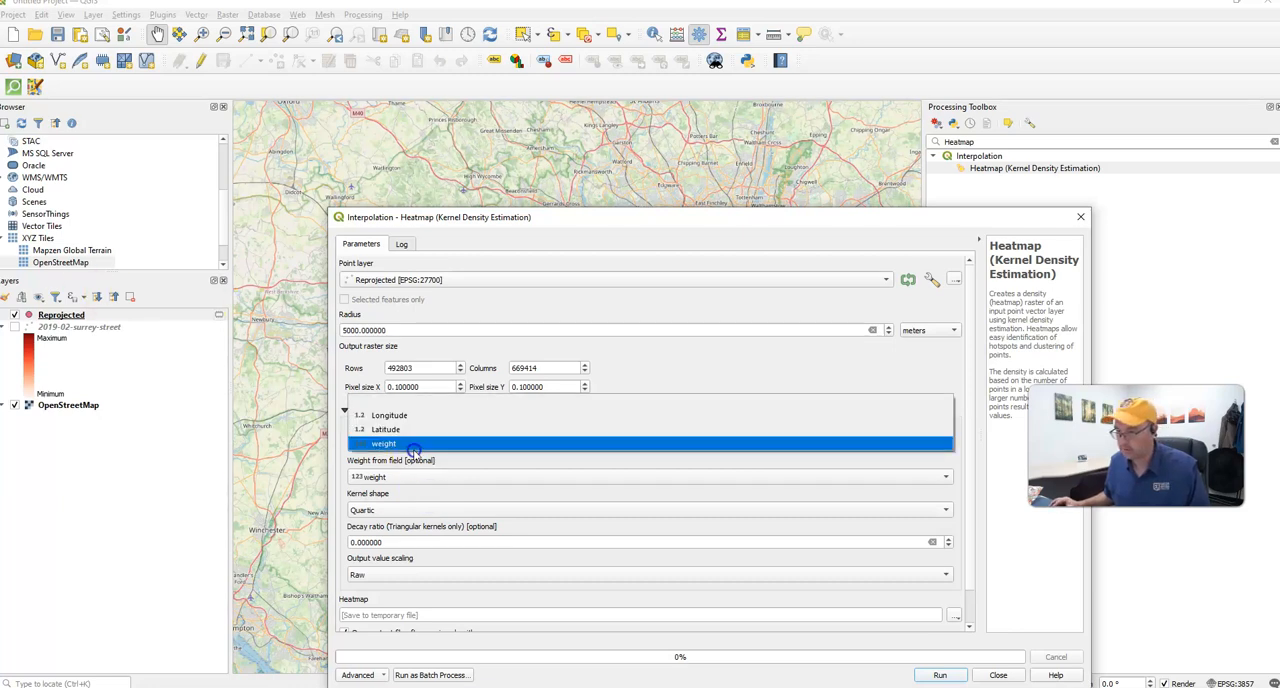
left_click(403, 395)
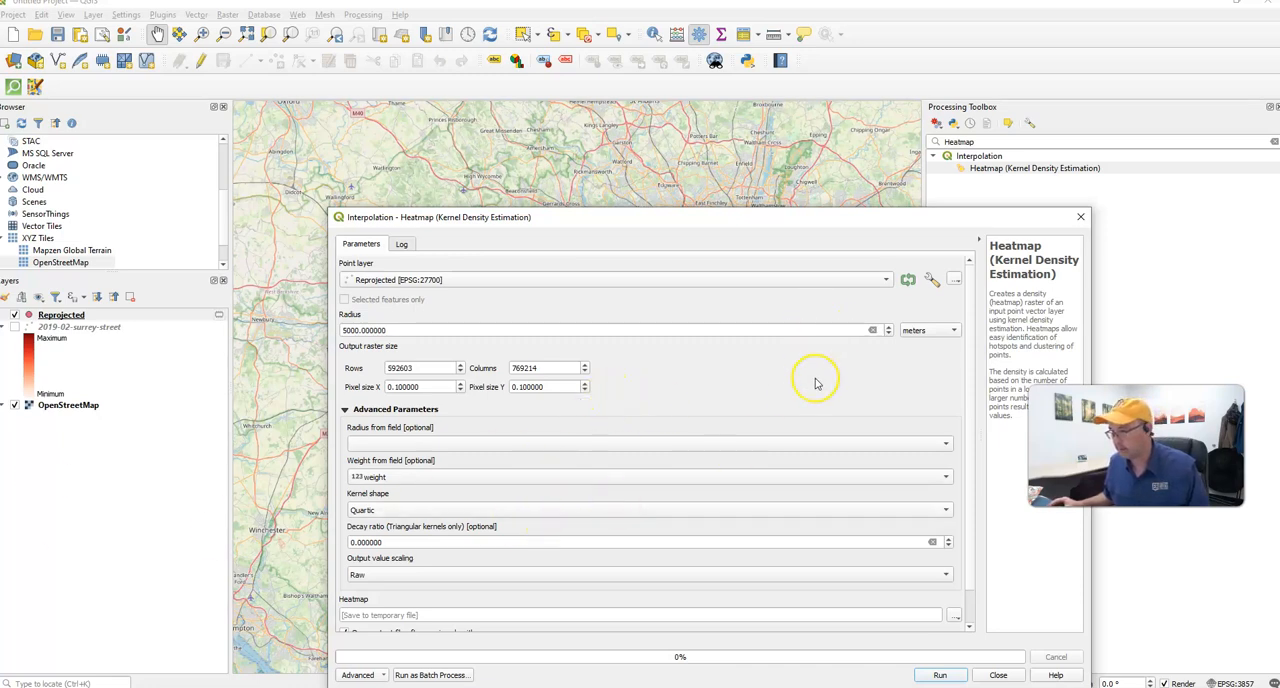
- Try to run the kernel density heatmap with a temporary output file, and close the dialog
scroll(815, 381, "down", 1)
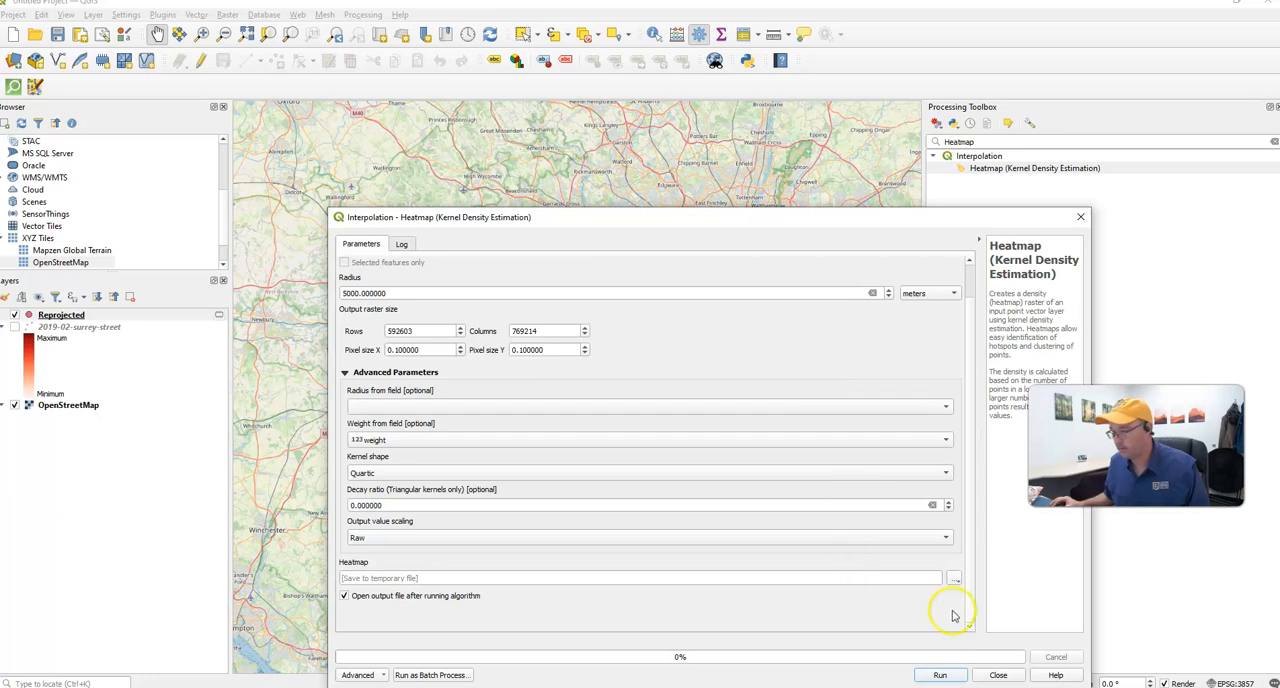
left_click(940, 675)
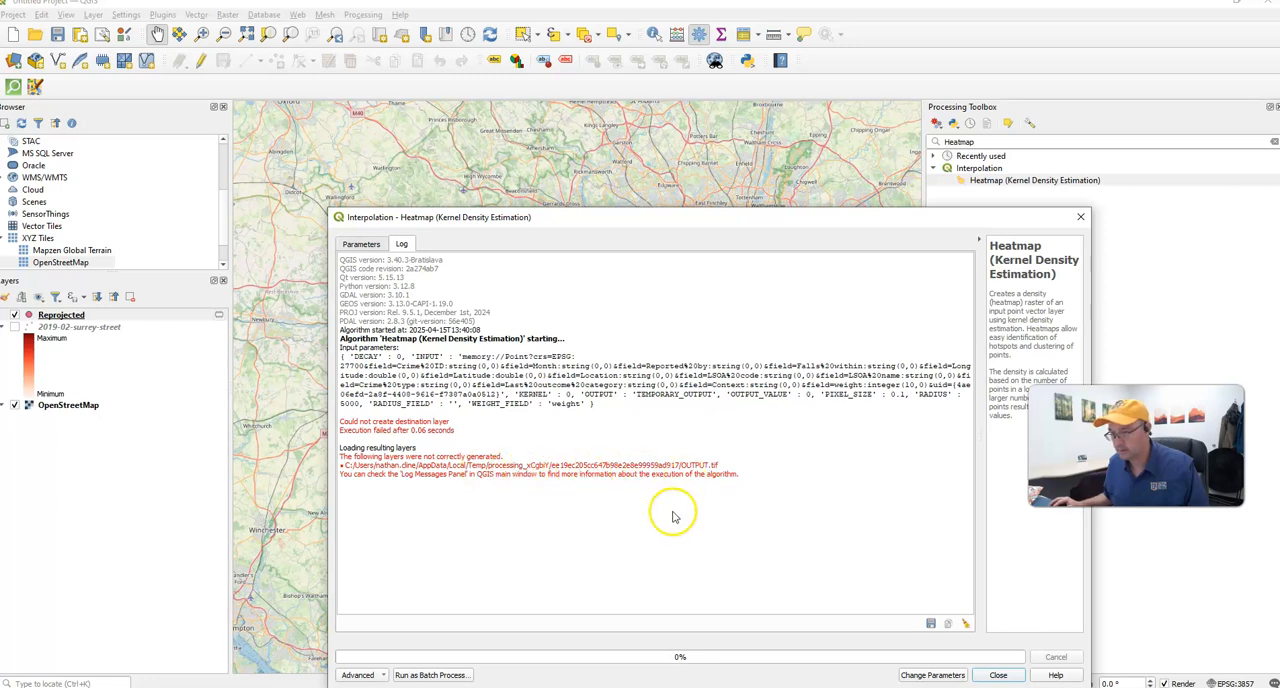
left_click(998, 675)
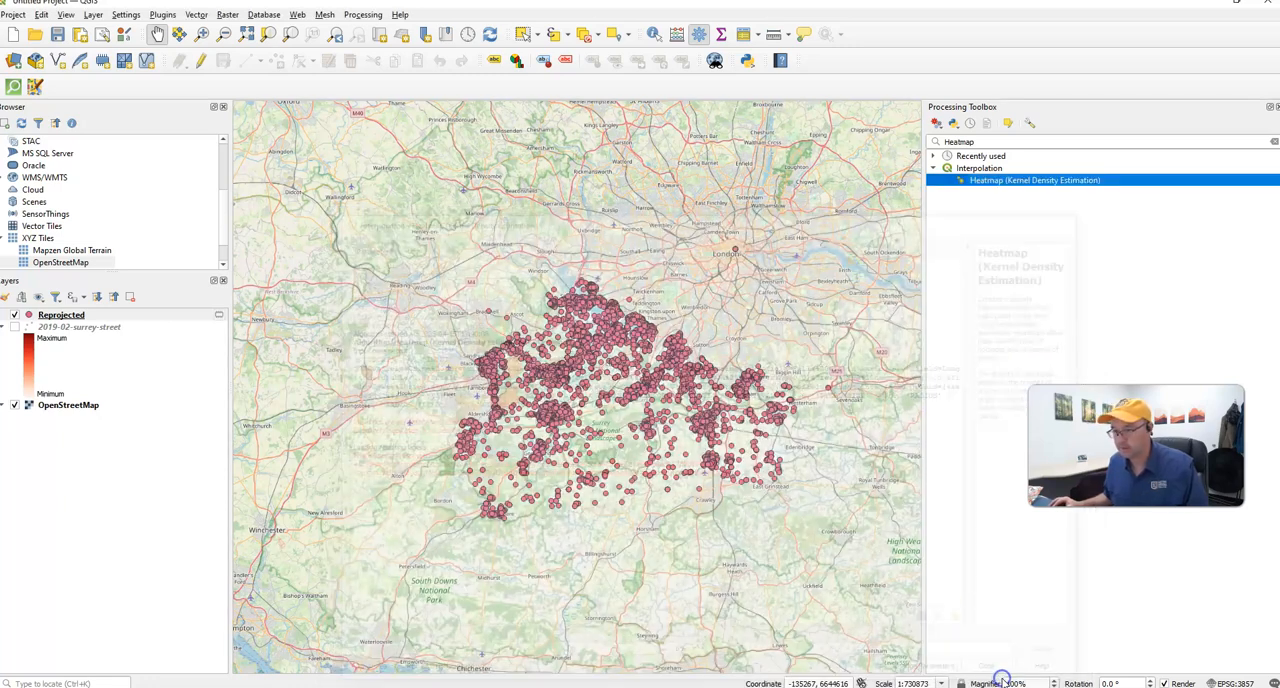
- Check the weight column in the attribute table of the Reprojected layer, and close the table
left_click(74, 316)
right_click(76, 318)
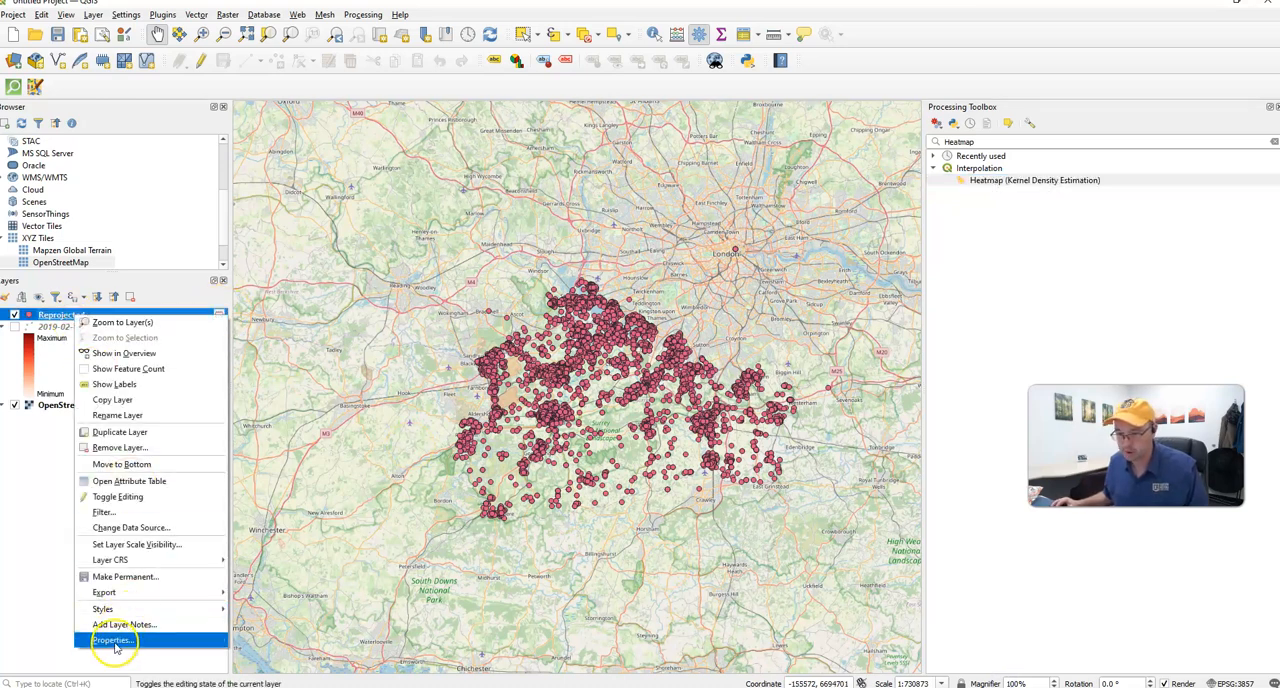
left_click(117, 481)
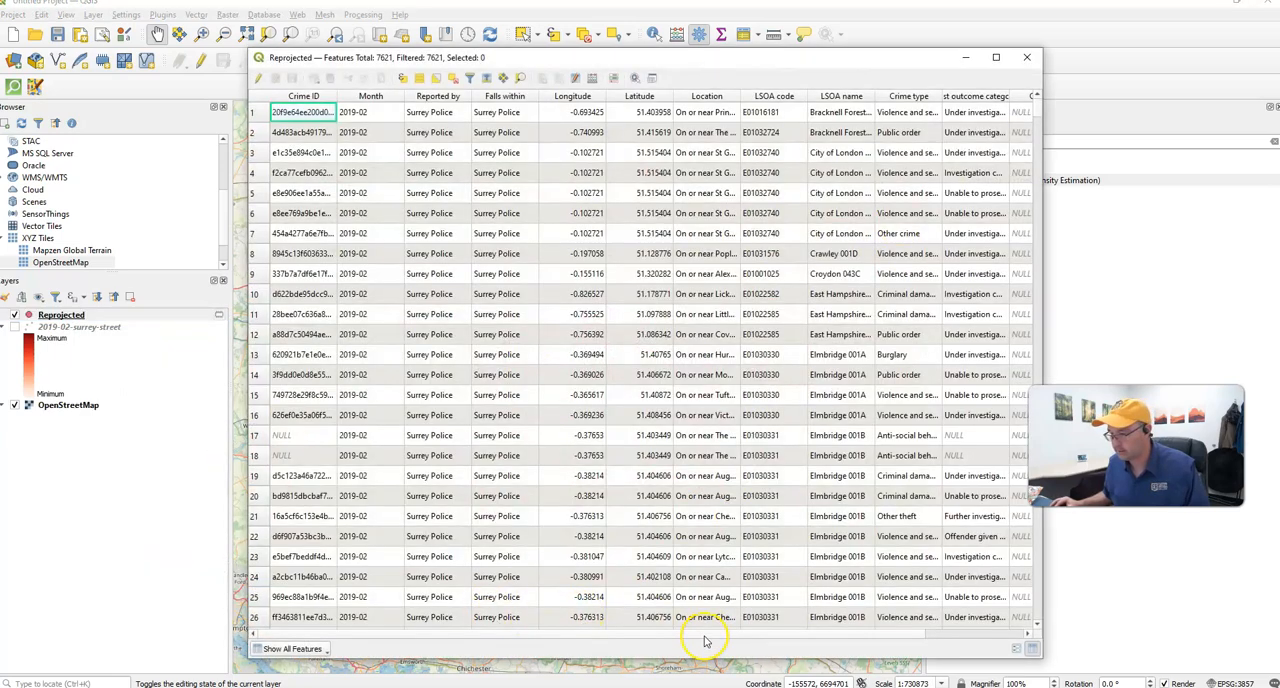
left_click_drag(704, 635, 989, 648)
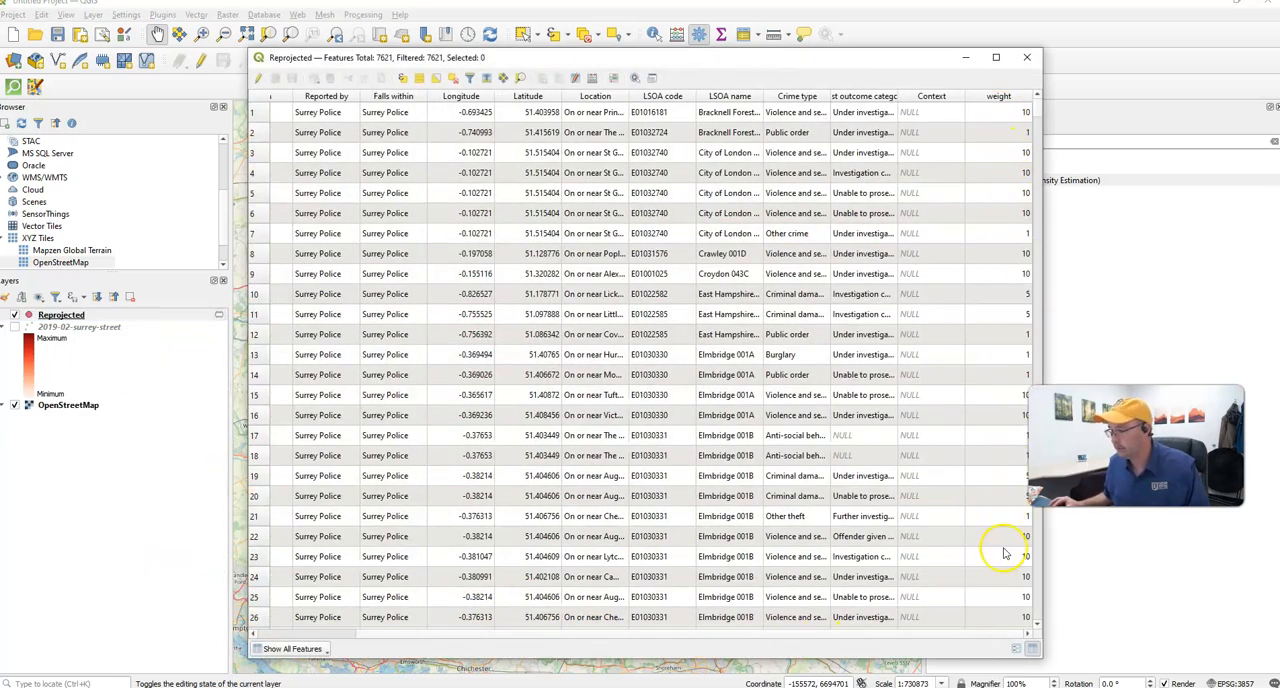
left_click(1026, 57)
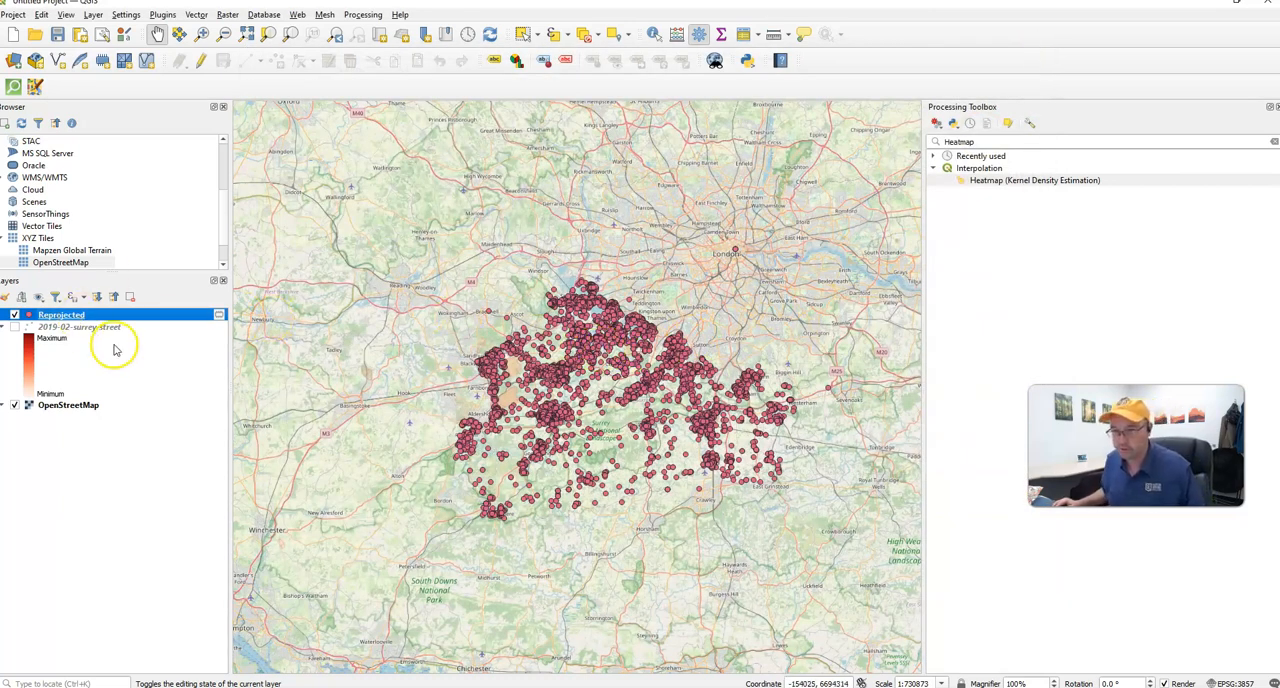
right_click(66, 319)
left_click(52, 318)
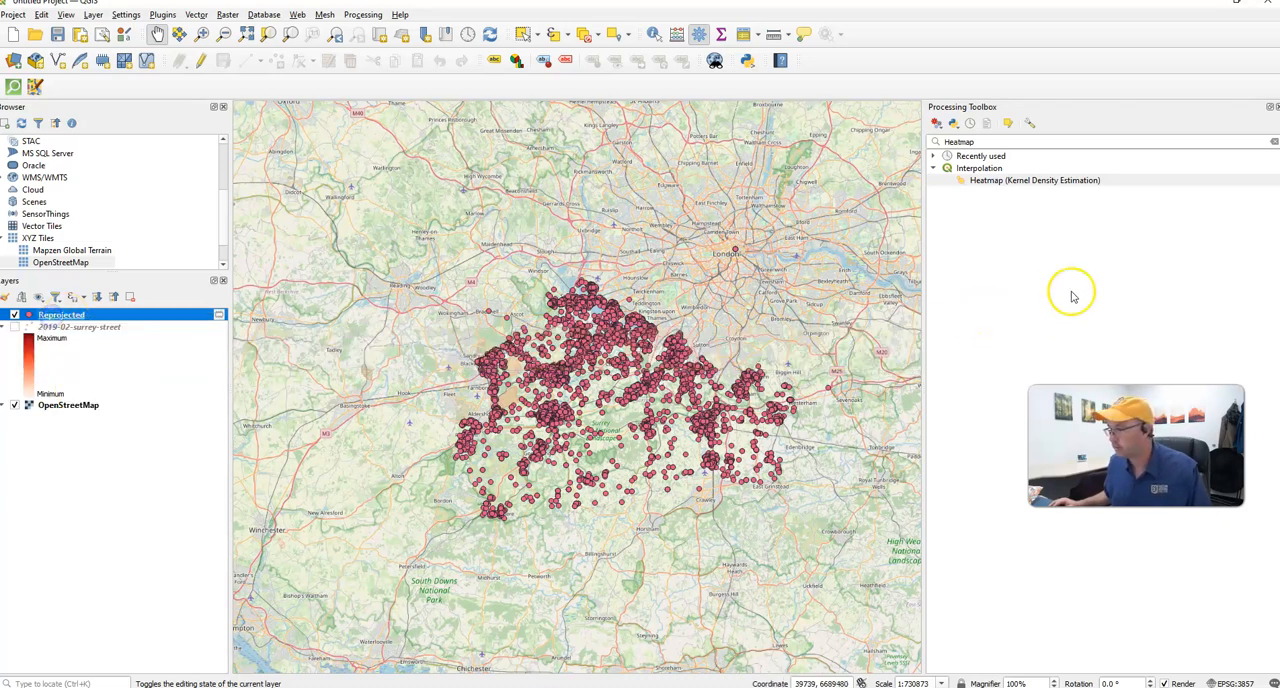
- Reopen Heatmap (Kernel Density Estimation) for the Reprojected layer and set the radius to 5000 meters
double_click(985, 184)
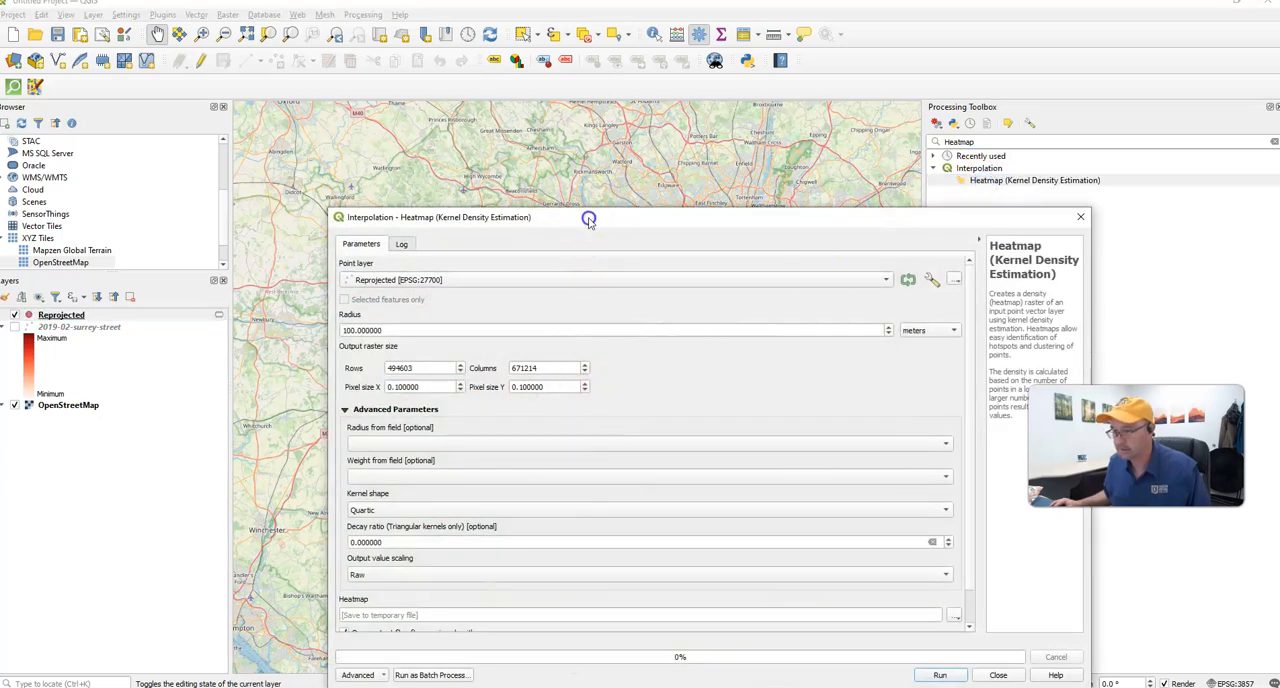
left_click_drag(587, 216, 530, 141)
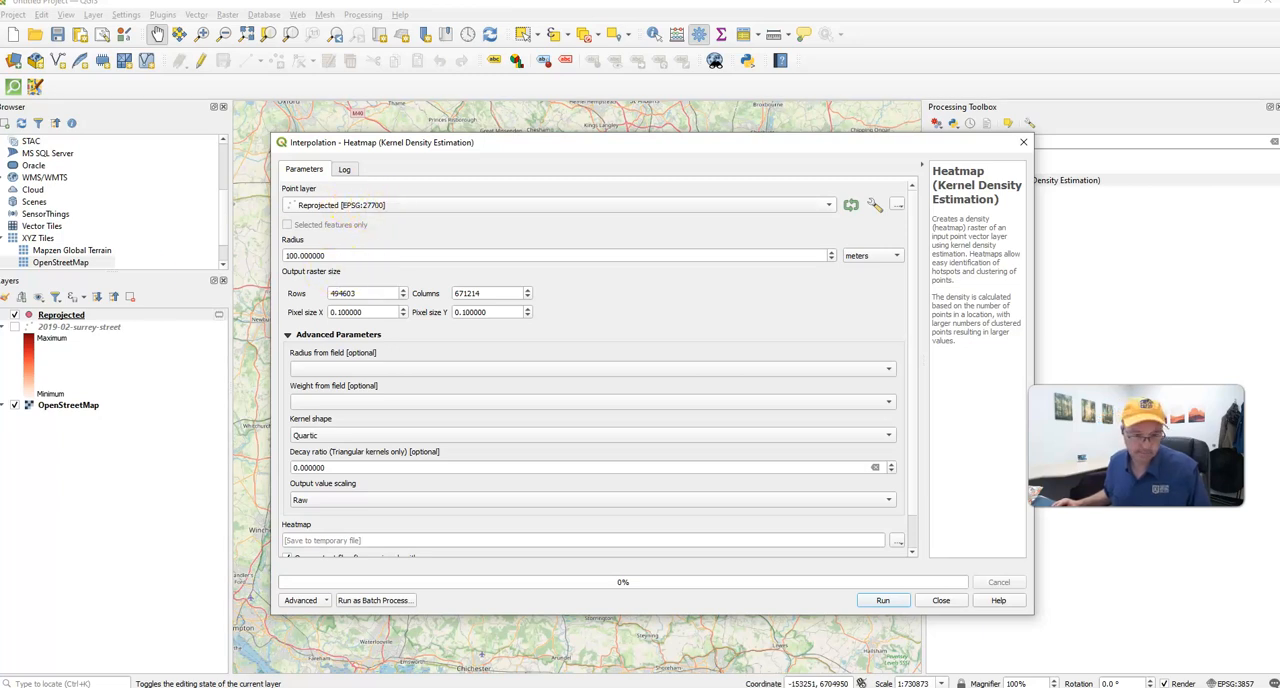
double_click(296, 256)
type("50")
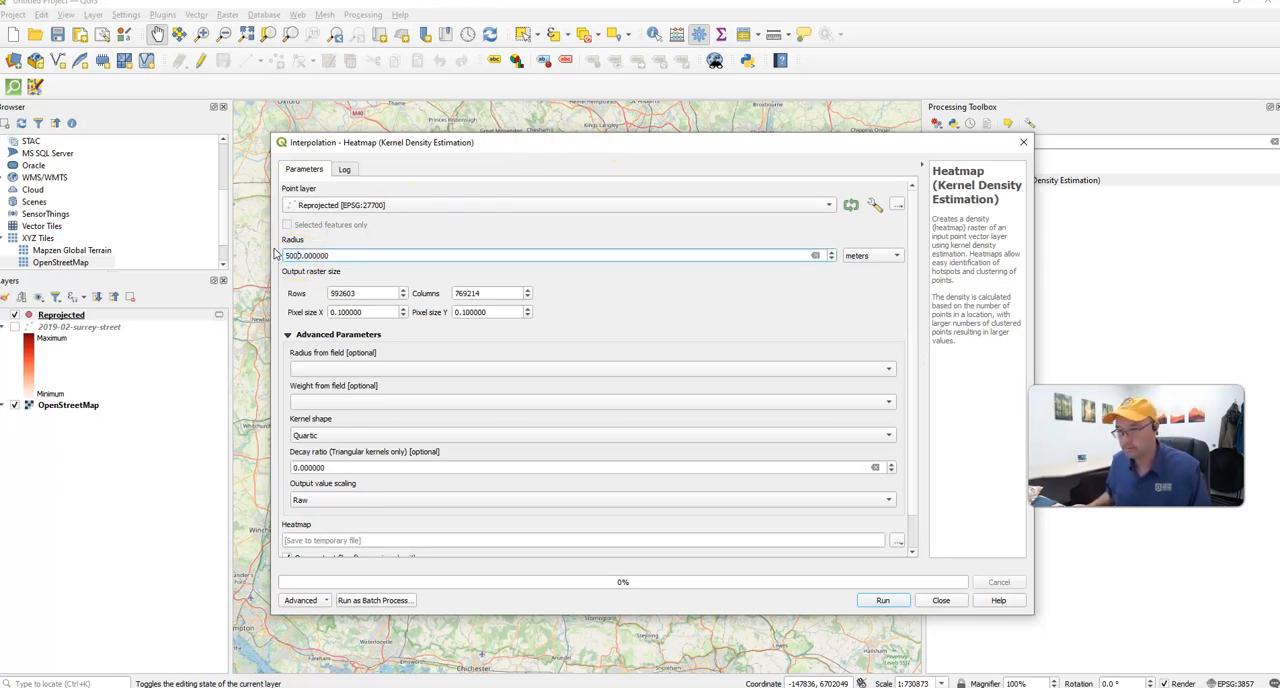
- Set the heatmap's output raster pixel size to 50 in X and Y
left_click(666, 314)
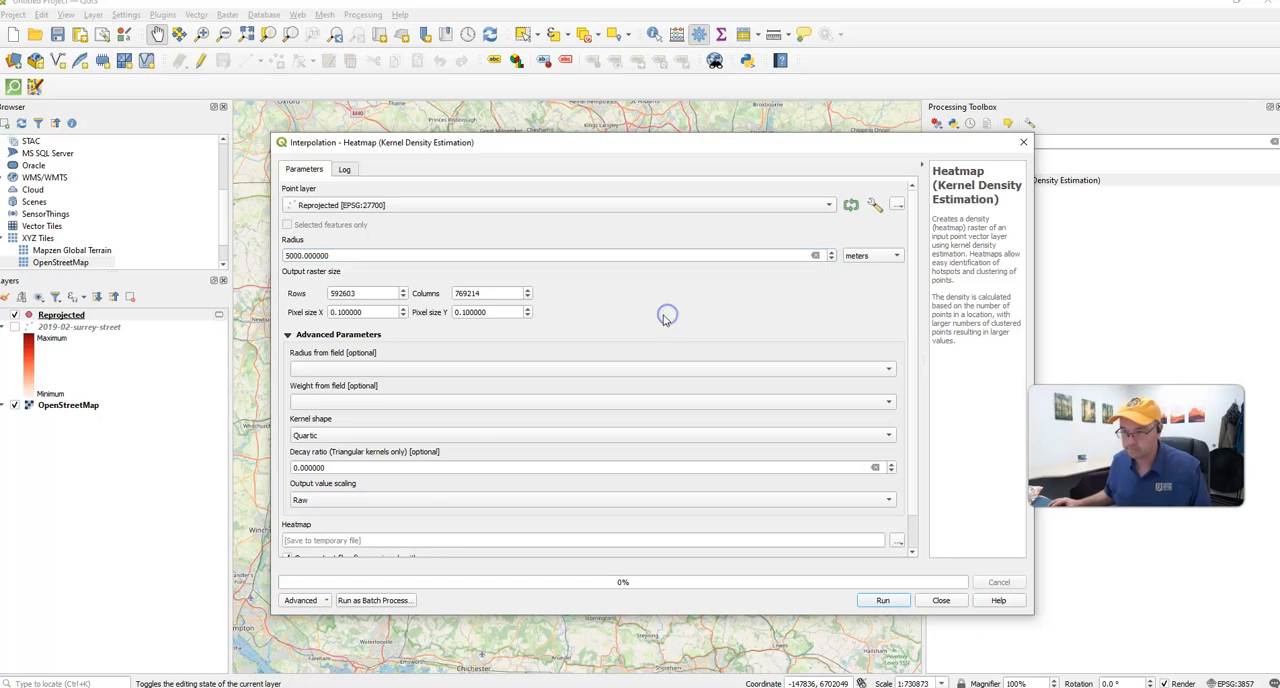
left_click_drag(400, 310, 305, 309)
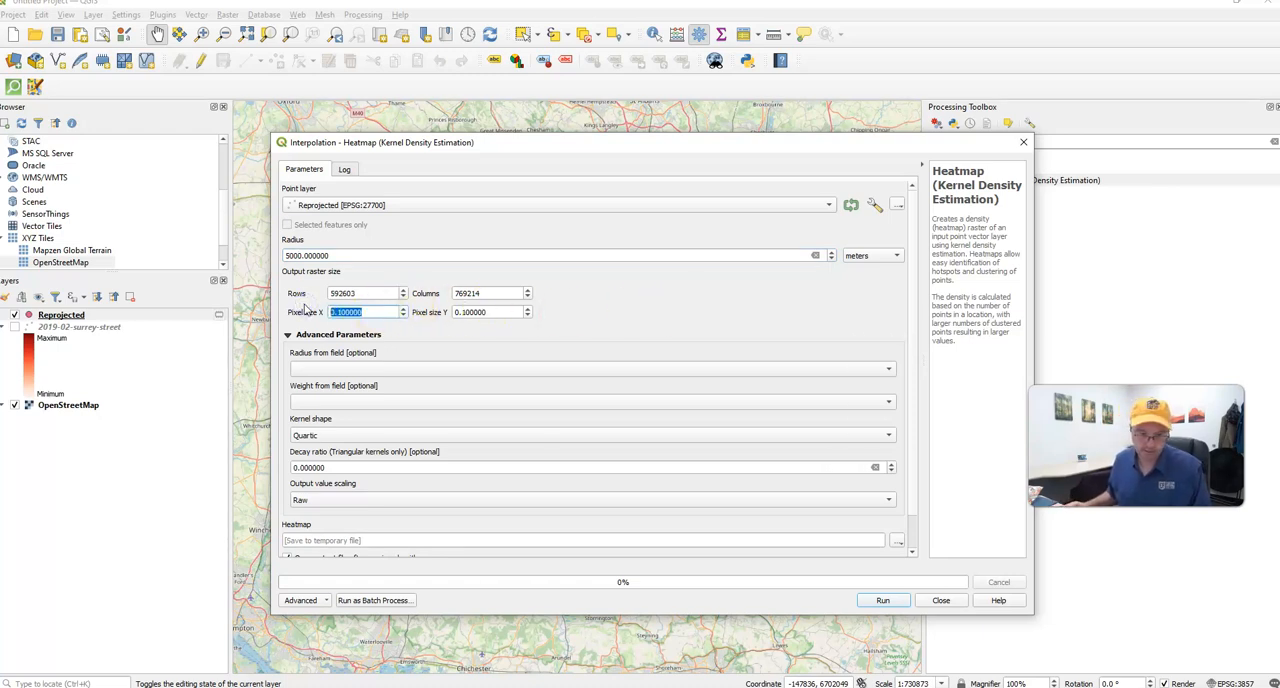
type("50")
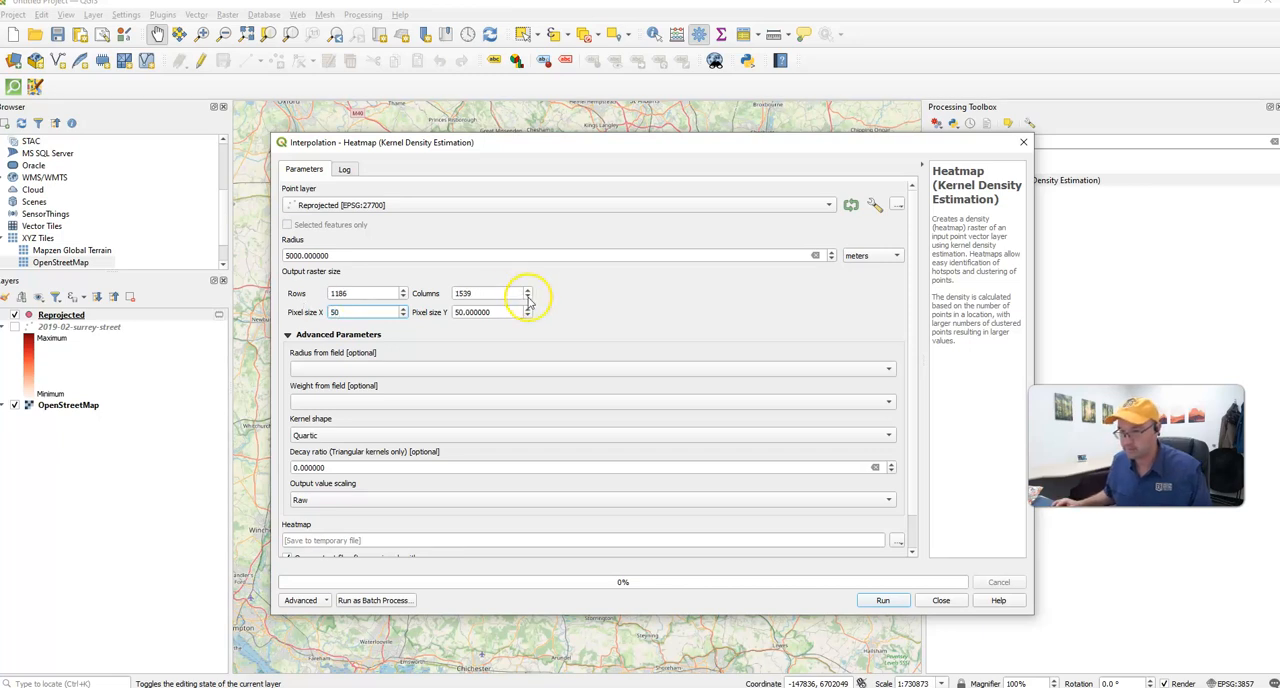
left_click(637, 306)
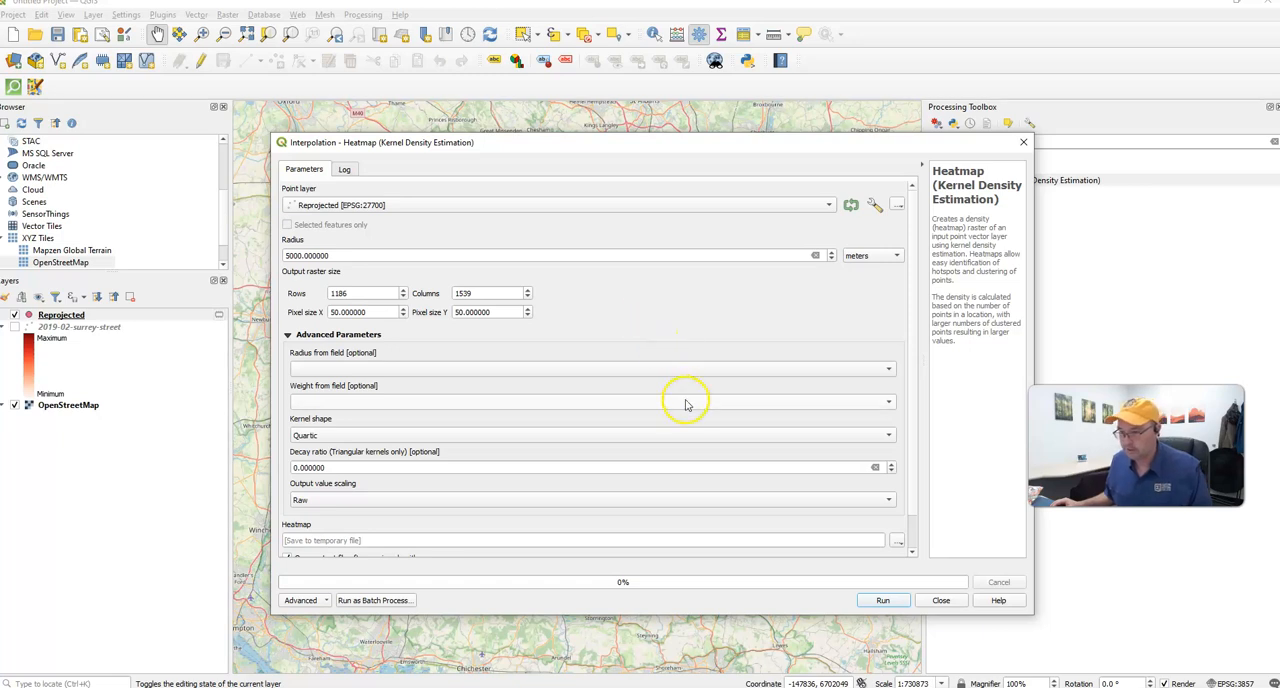
- Choose weight as the weight field, run the kernel density heatmap to a temporary file, and close the dialog
left_click(357, 403)
left_click(355, 447)
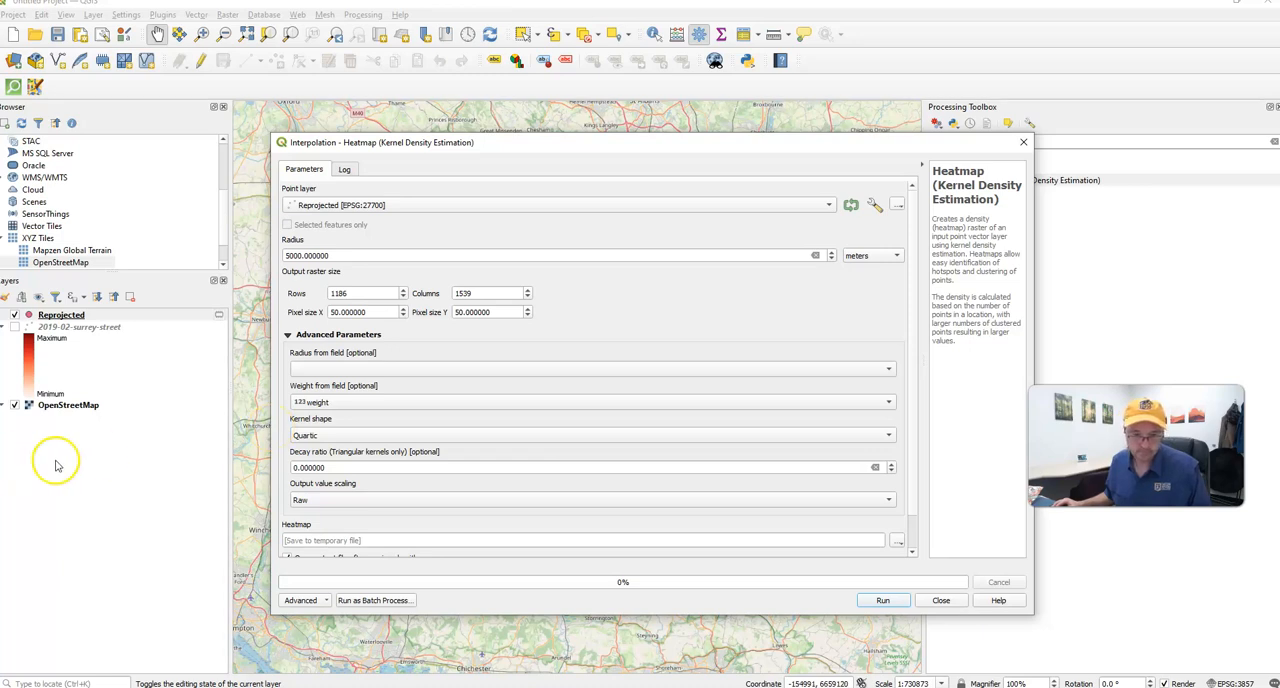
left_click(886, 601)
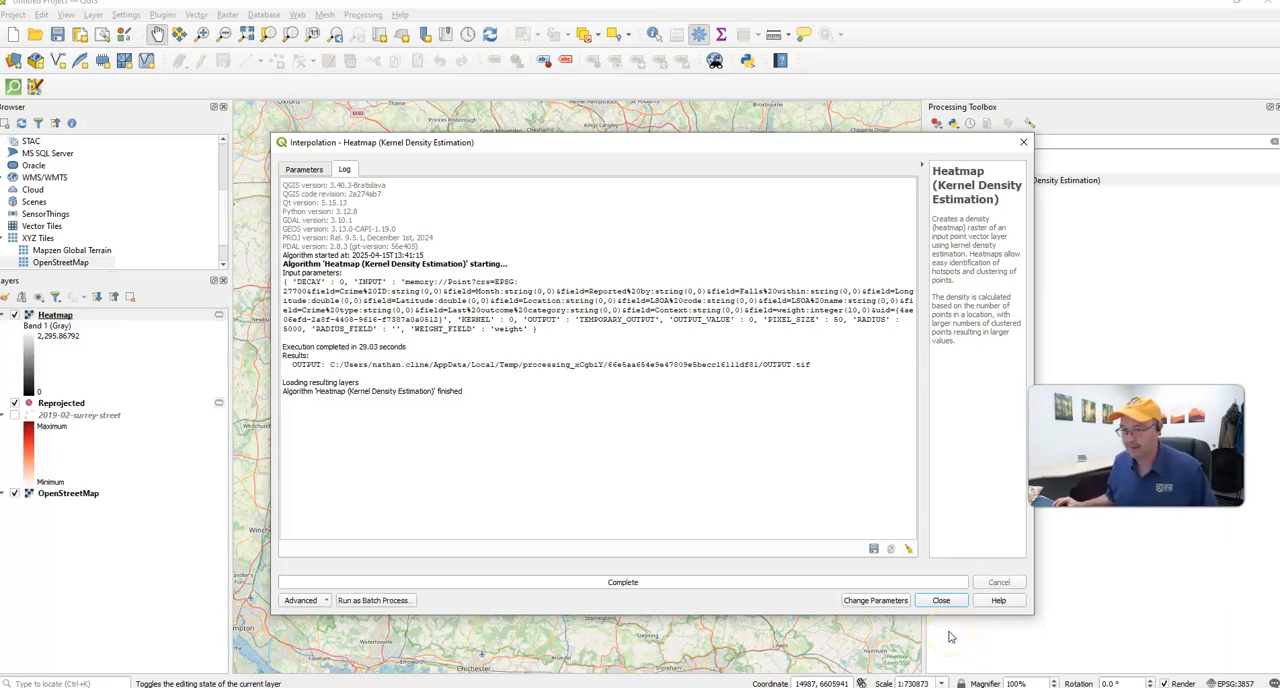
left_click(940, 601)
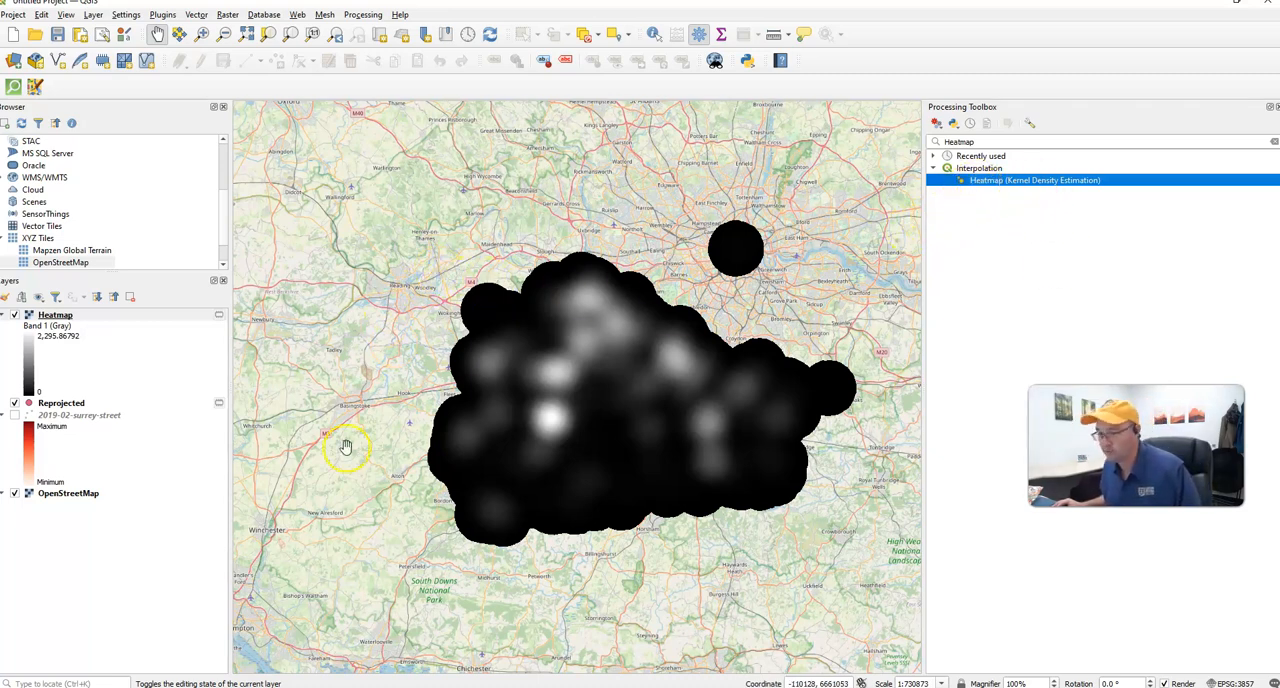
- Style the Heatmap layer as singleband pseudocolor with the Reds color ramp
left_click(42, 316)
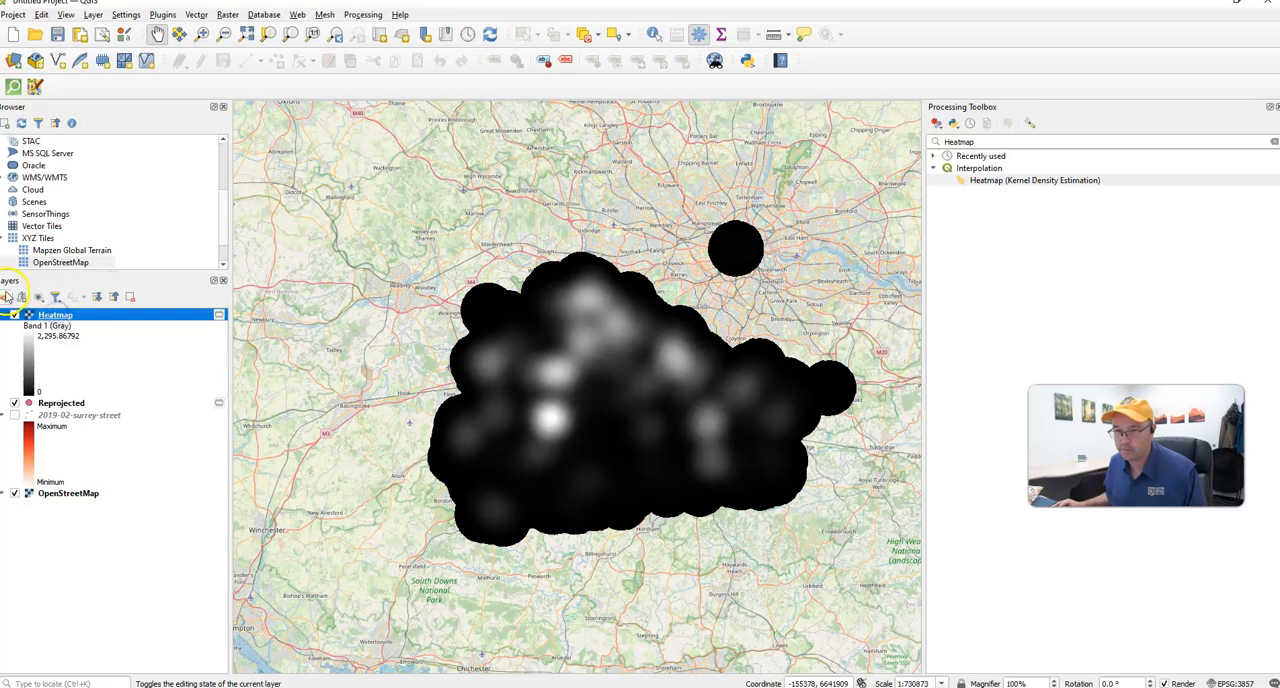
left_click(6, 297)
left_click_drag(1155, 430, 1148, 263)
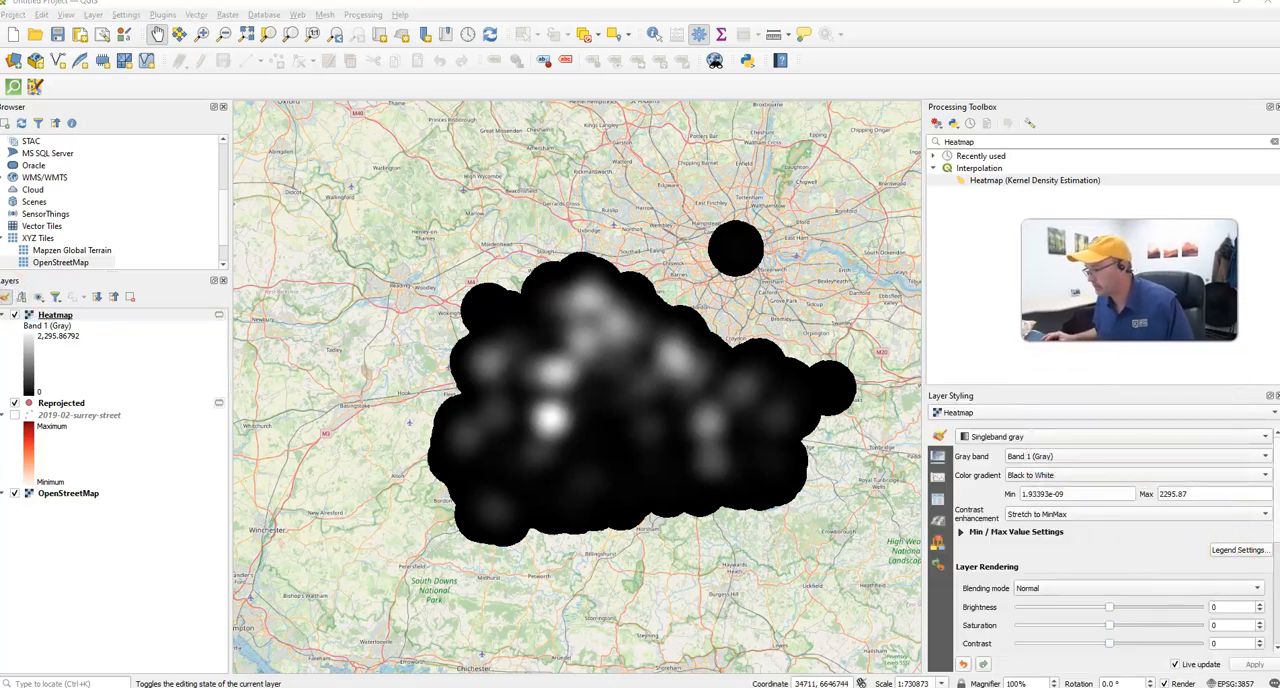
left_click(1020, 437)
left_click(1017, 438)
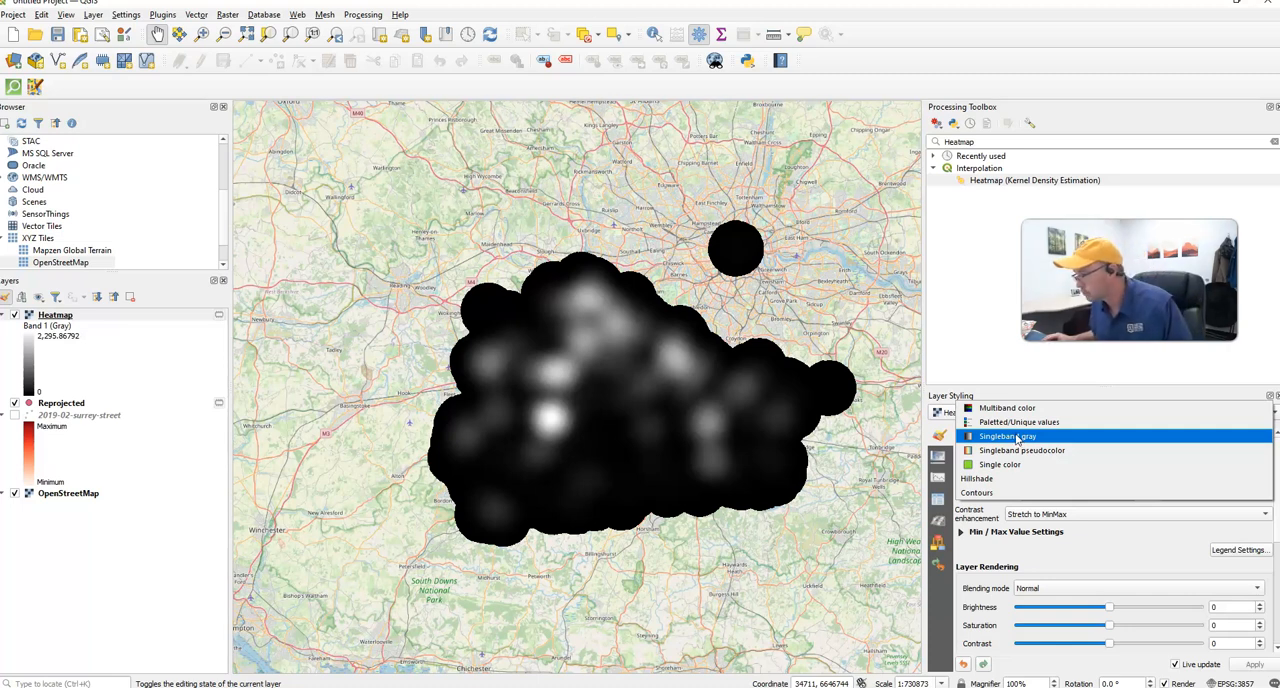
left_click(1018, 441)
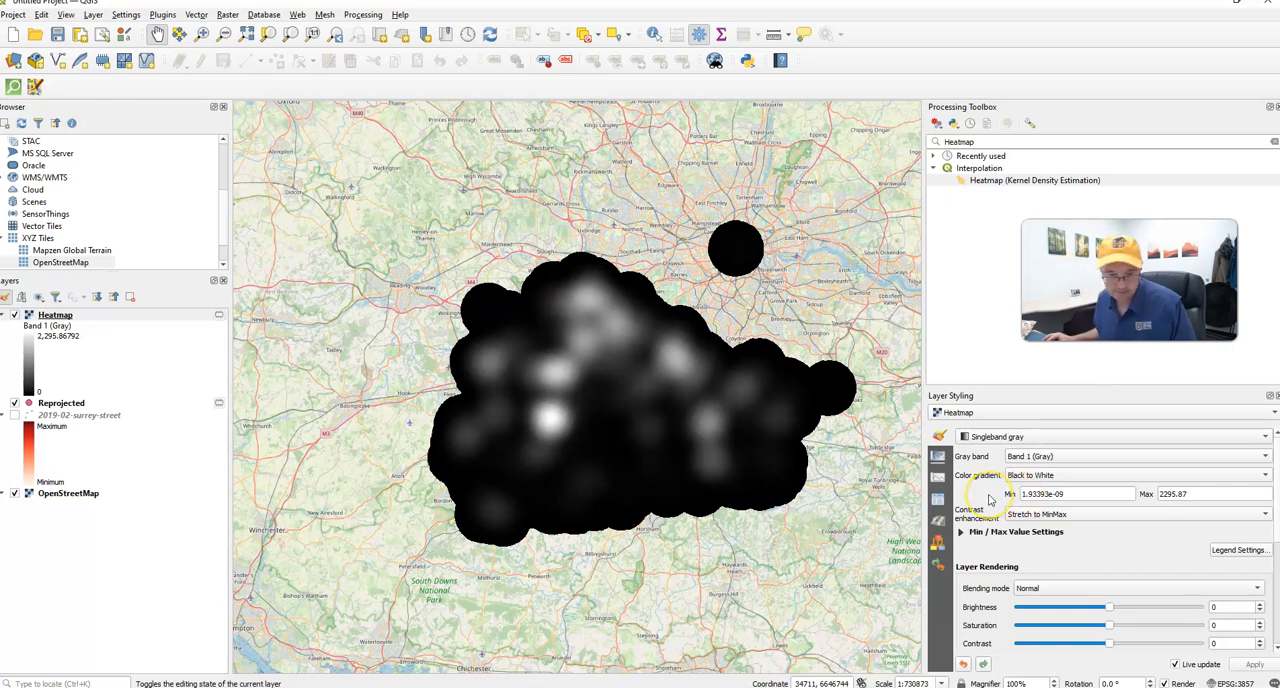
left_click(1012, 439)
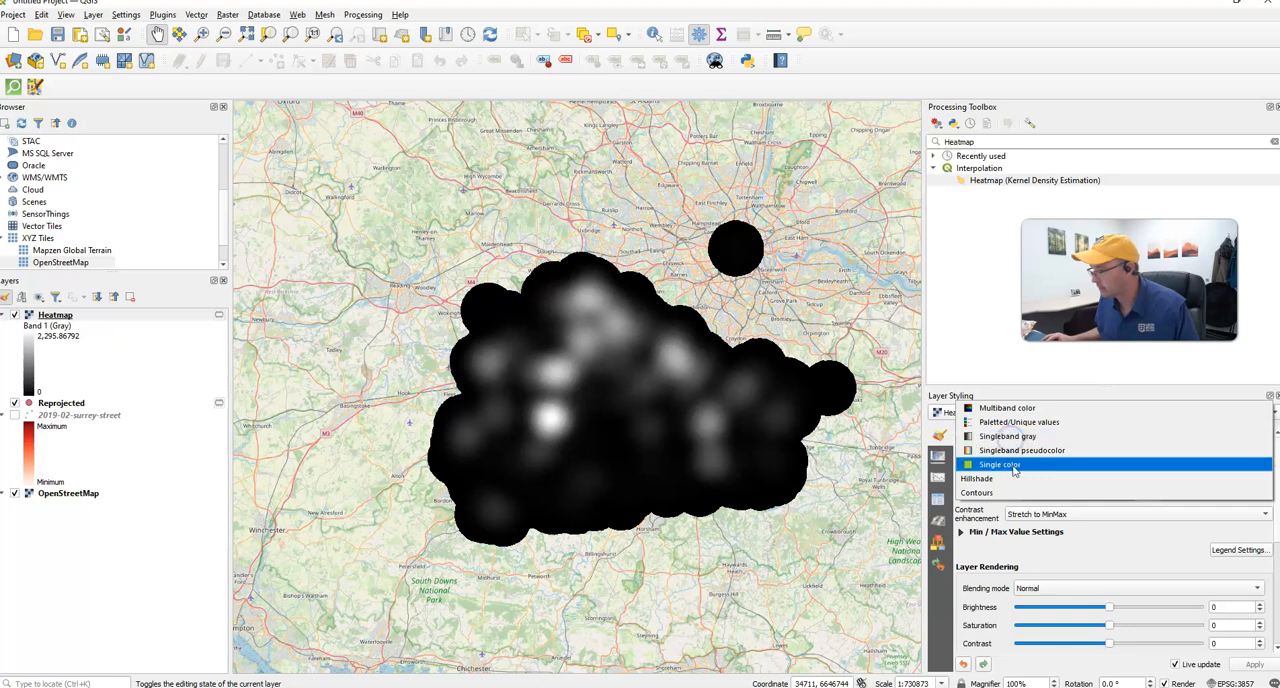
left_click(1012, 450)
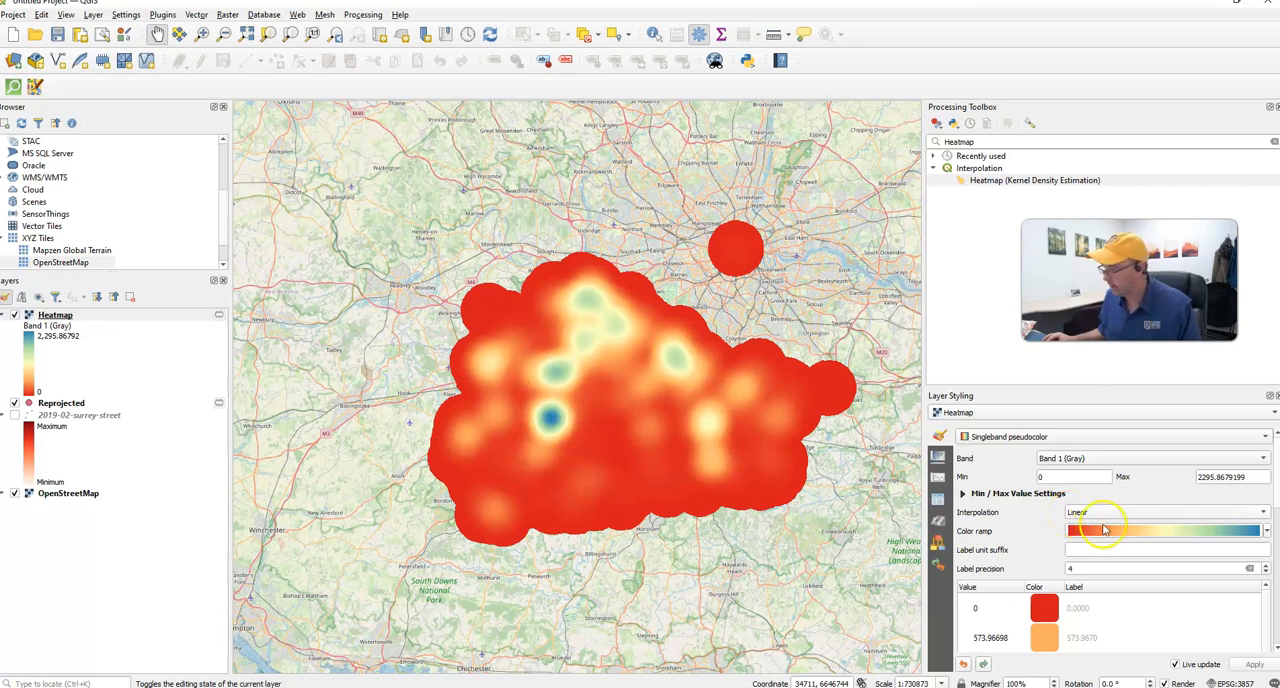
left_click(1267, 532)
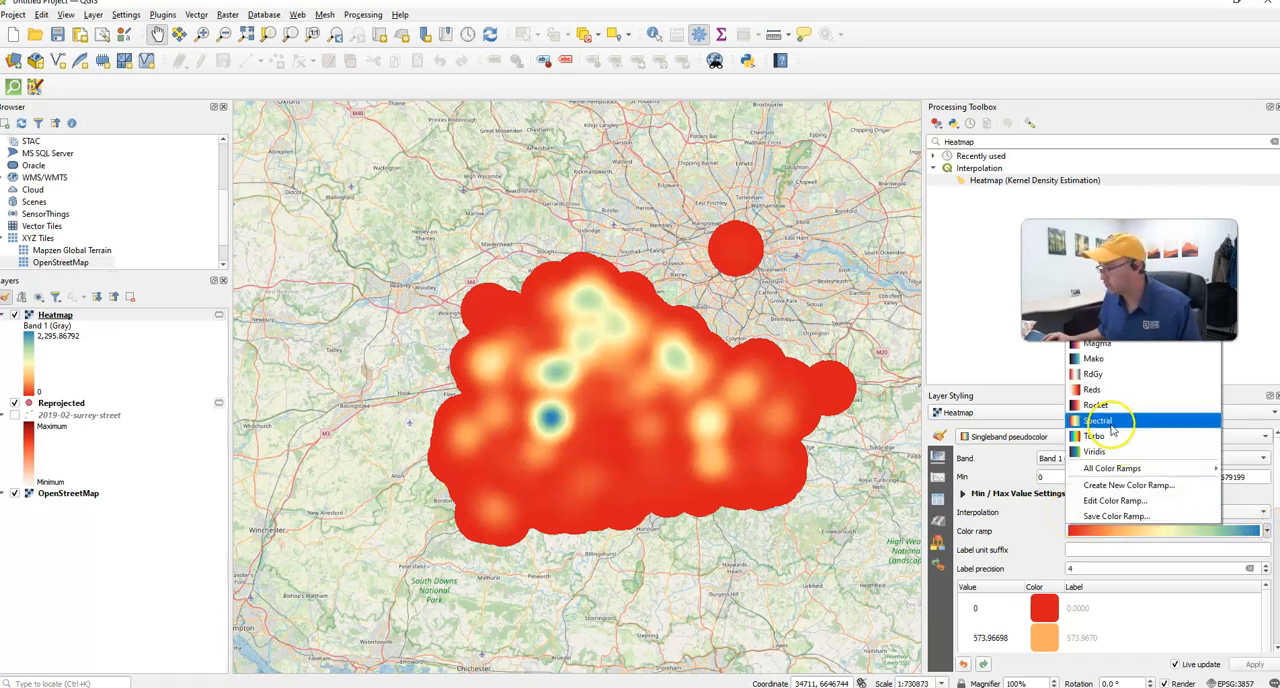
left_click(1100, 391)
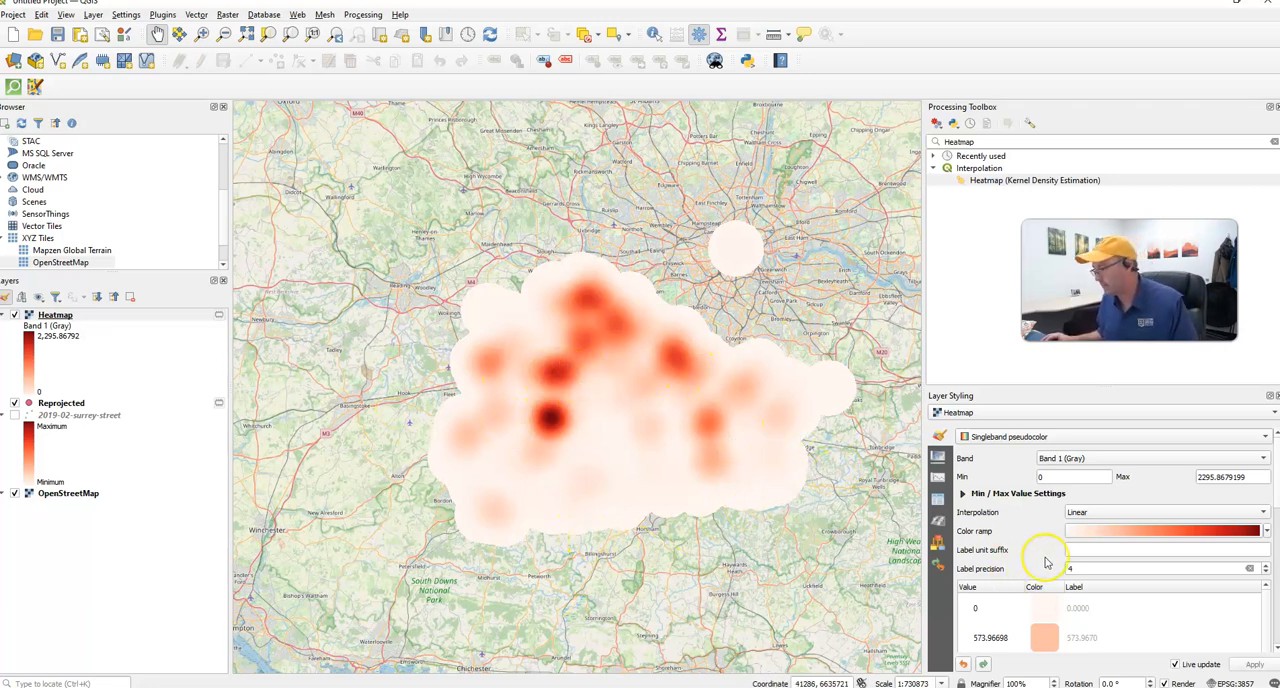
- Look through the Heatmap layer's color classes, layer rendering and resampling settings
scroll(1029, 550, "down", 3)
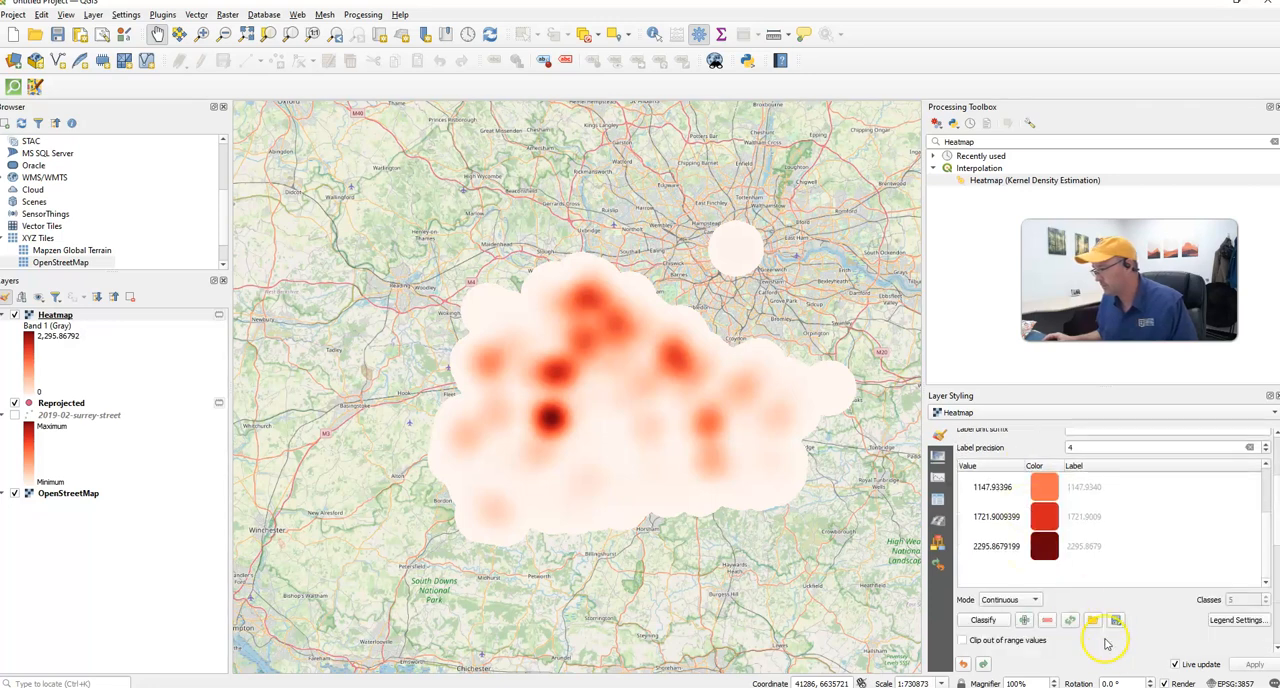
scroll(1112, 650, "up", 3)
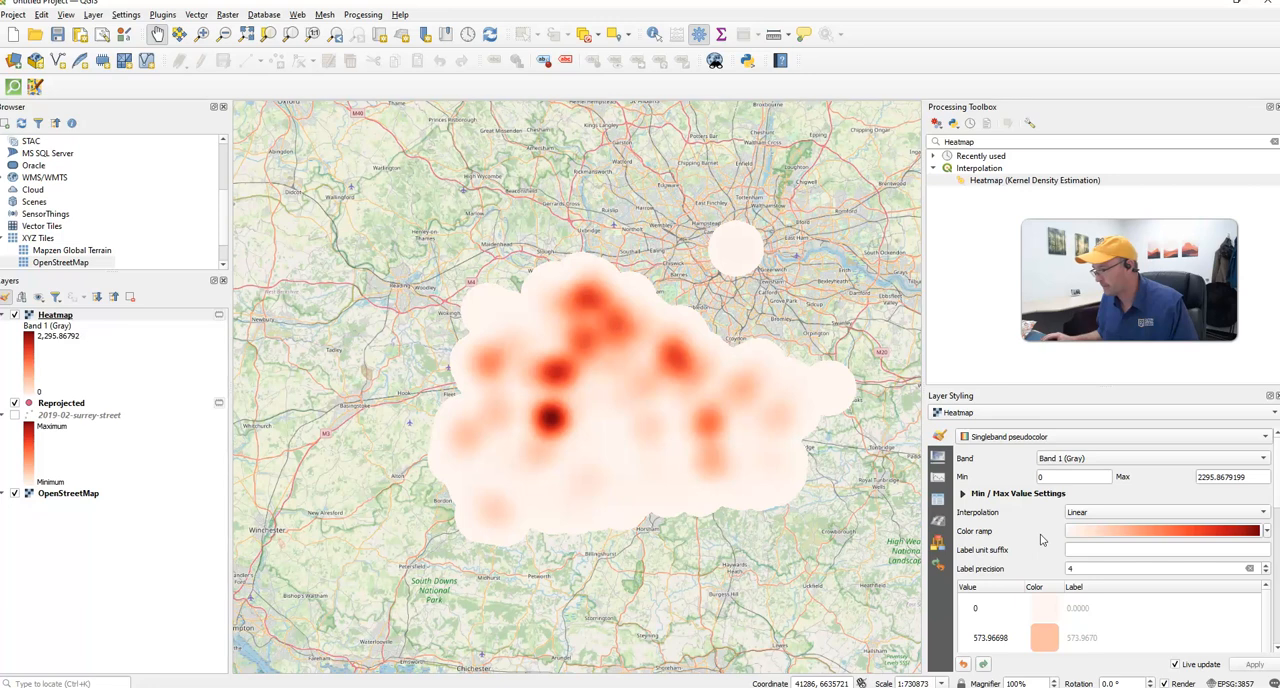
scroll(1029, 542, "down", 2)
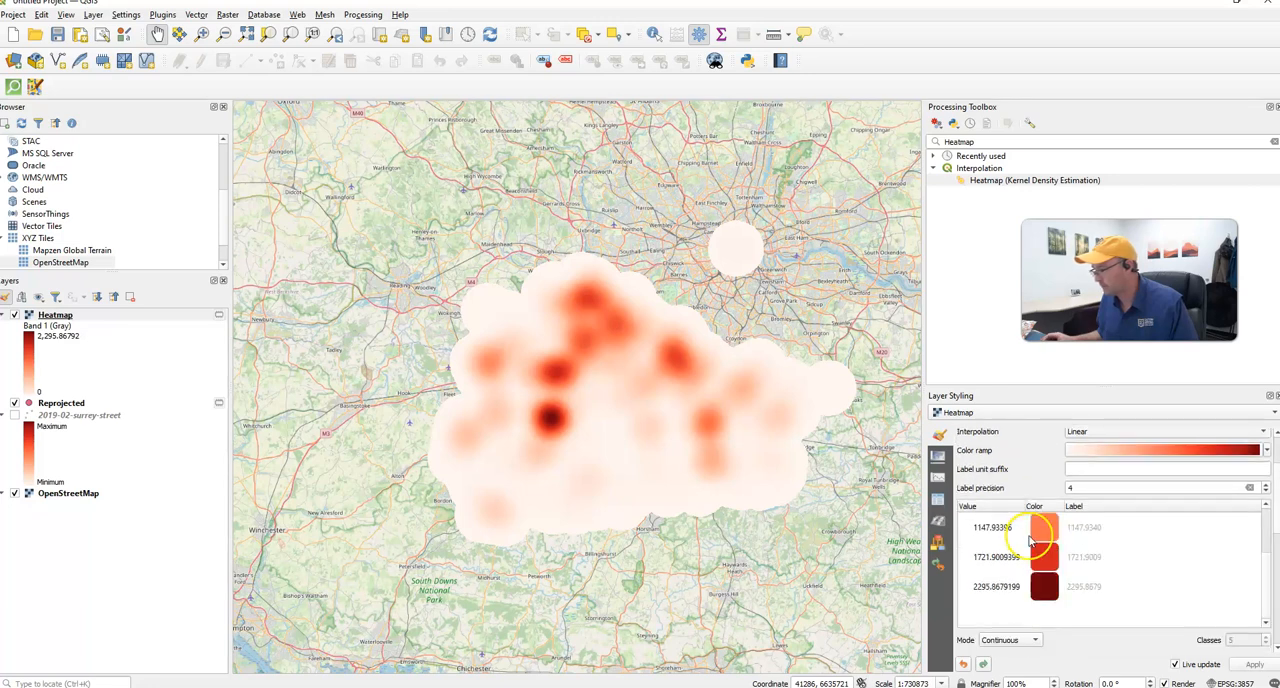
scroll(1135, 655, "down", 5)
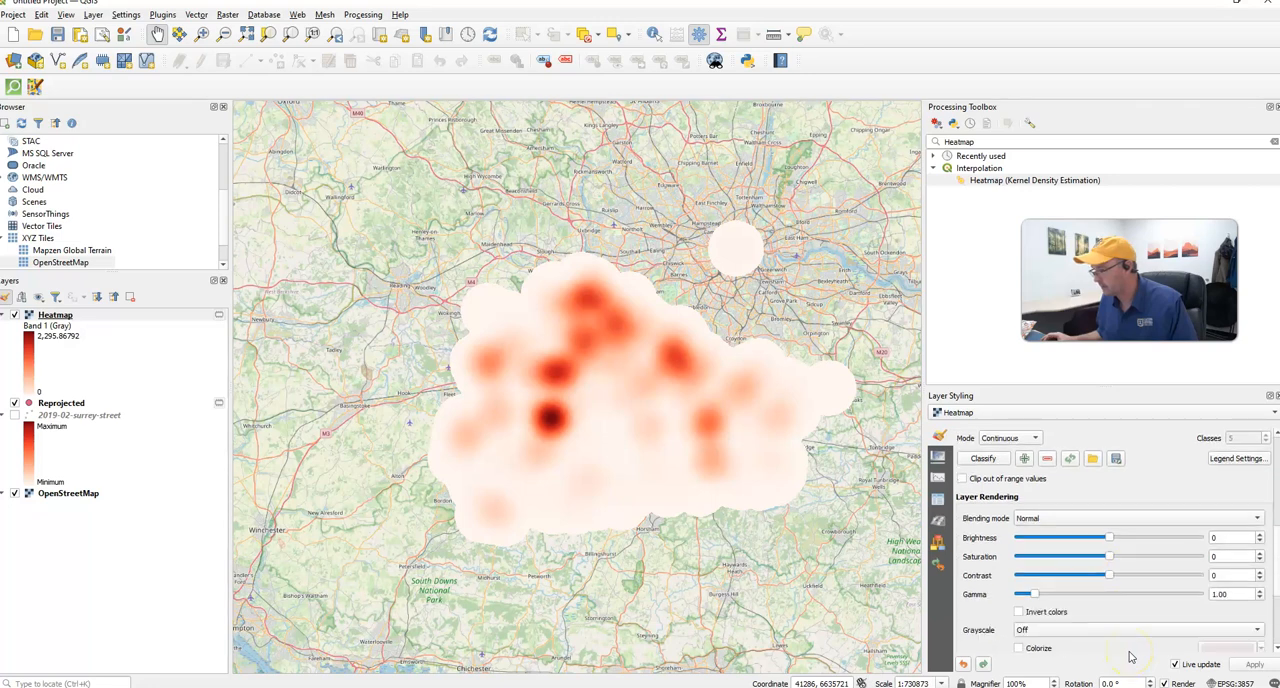
scroll(1130, 656, "down", 4)
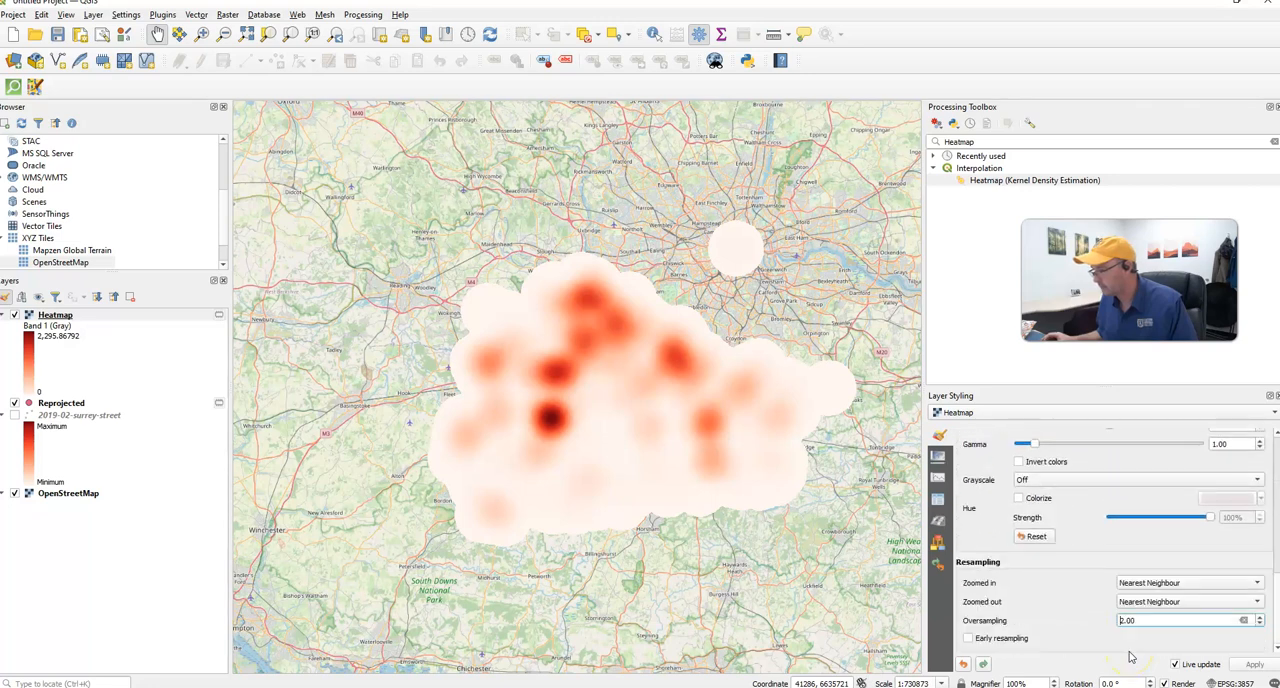
scroll(1071, 627, "up", 2)
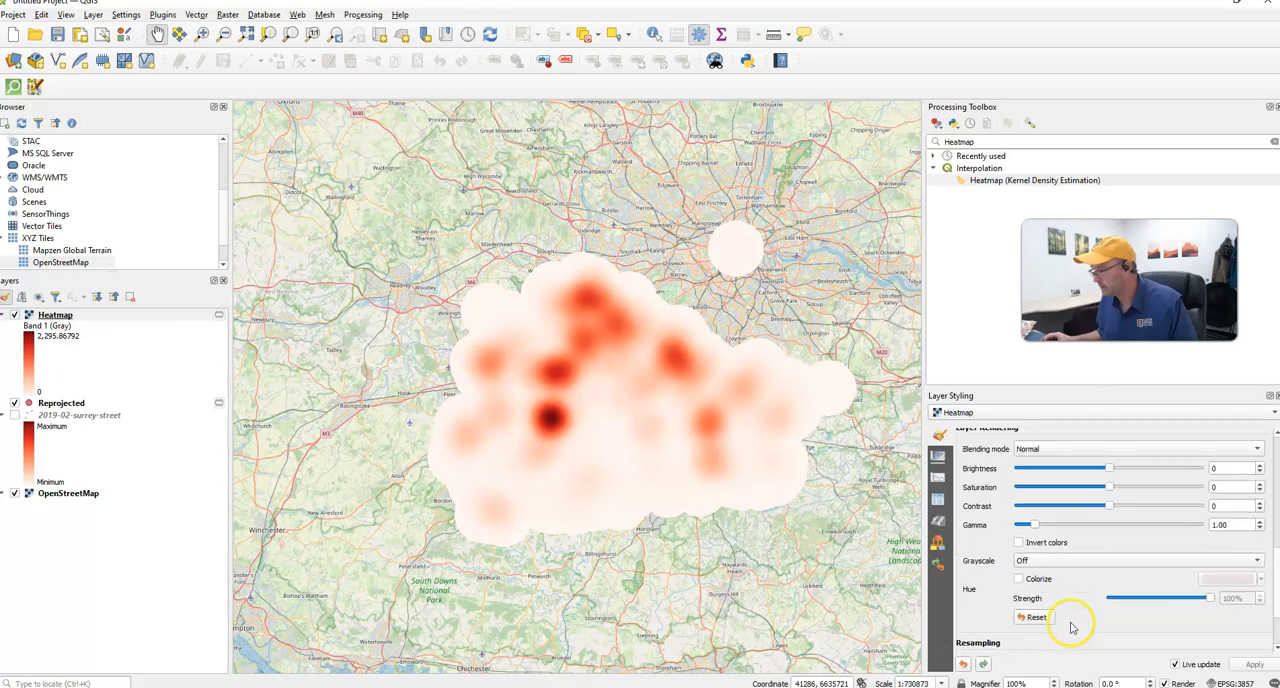
scroll(1077, 628, "up", 2)
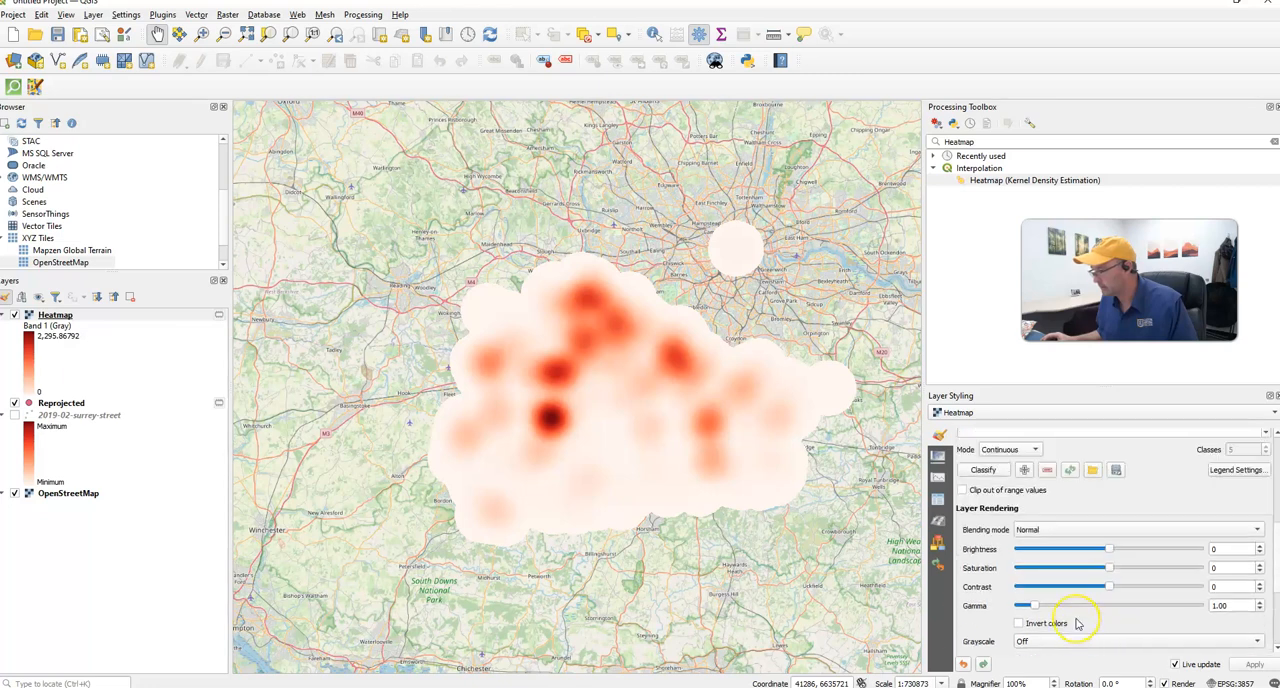
scroll(1077, 623, "down", 2)
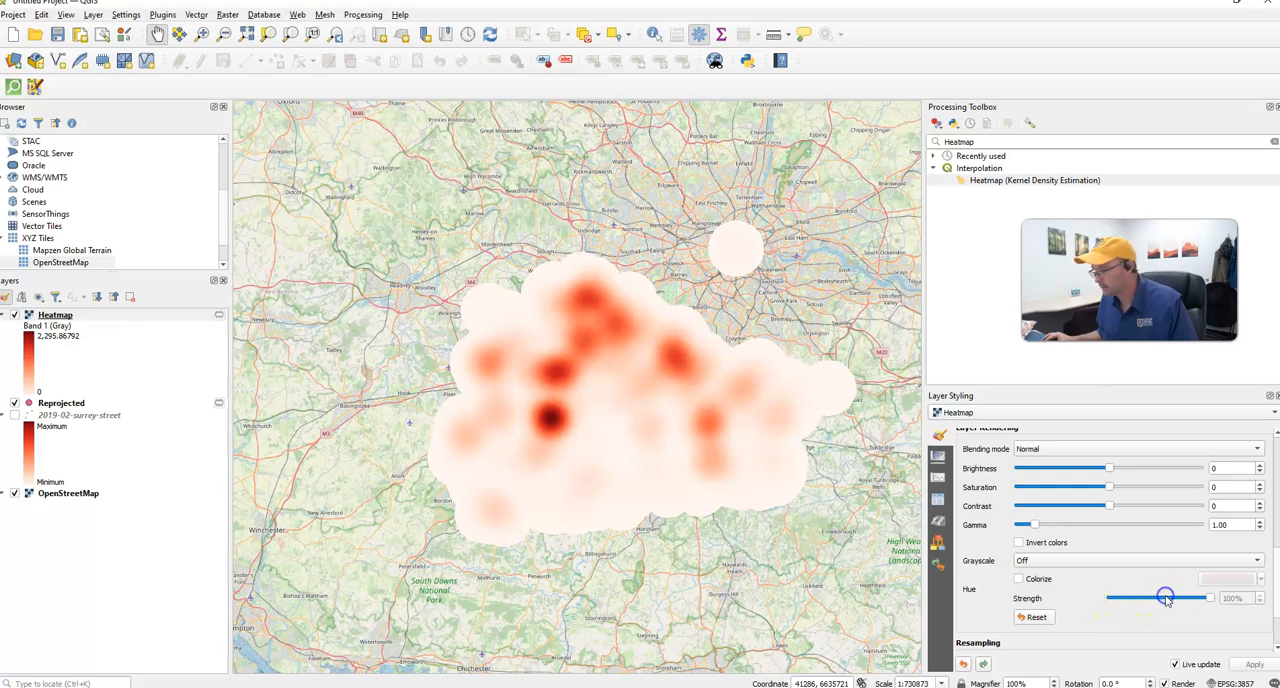
scroll(1154, 591, "up", 4)
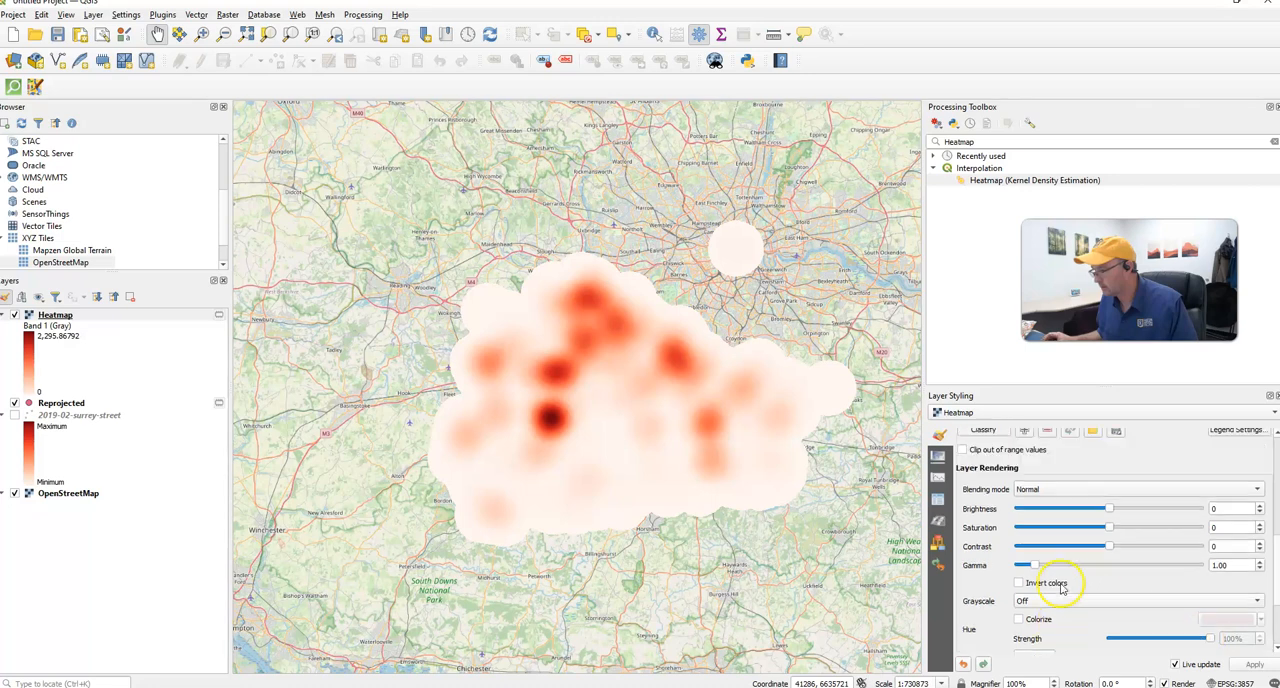
scroll(1078, 591, "down", 5)
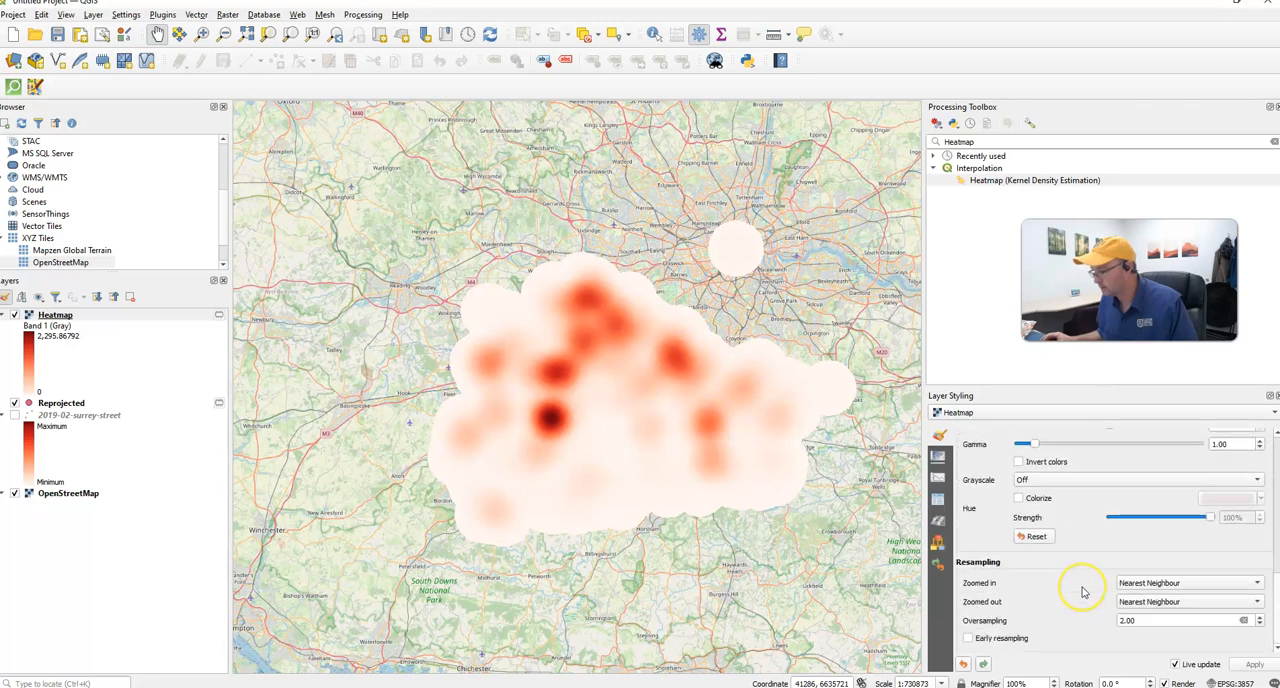
scroll(1085, 593, "up", 5)
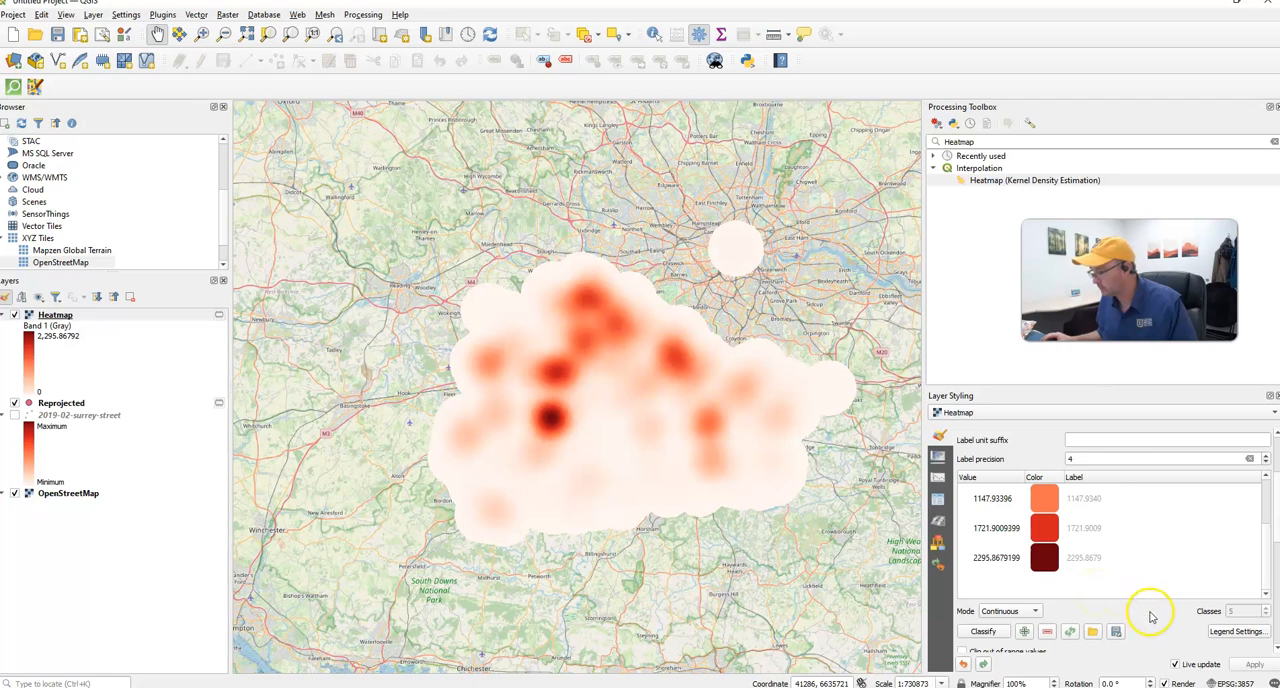
scroll(1165, 632, "up", 1)
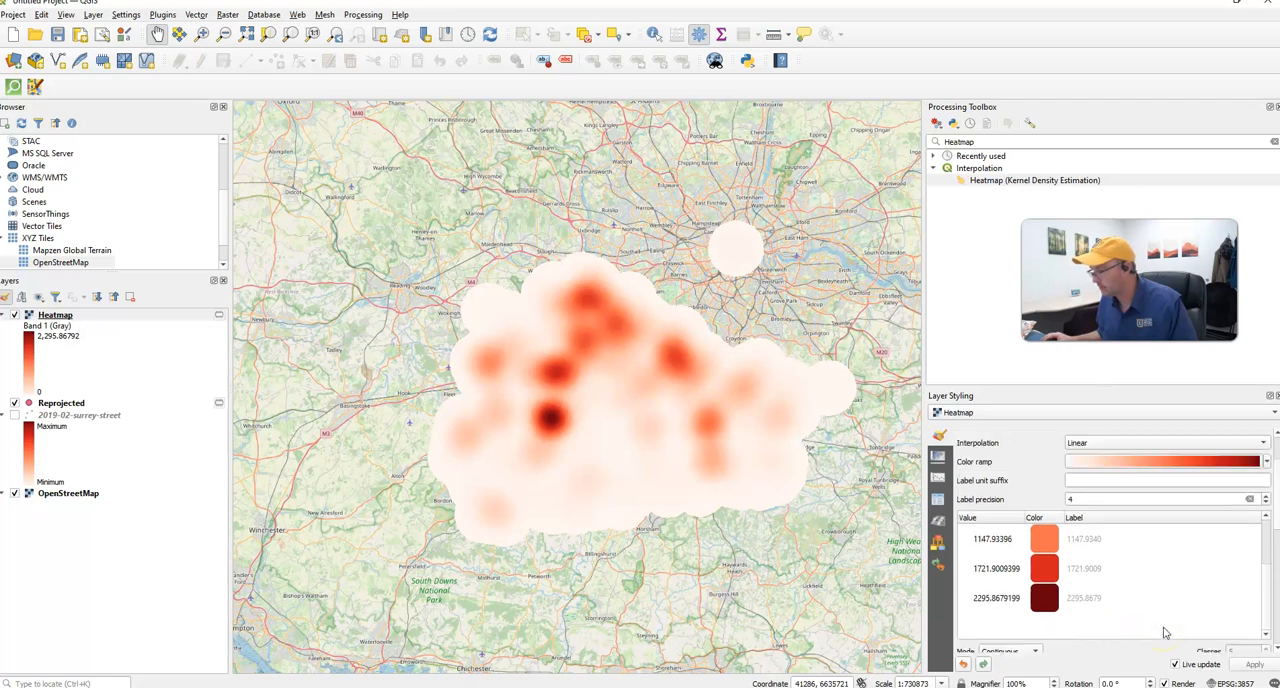
scroll(1165, 632, "up", 1)
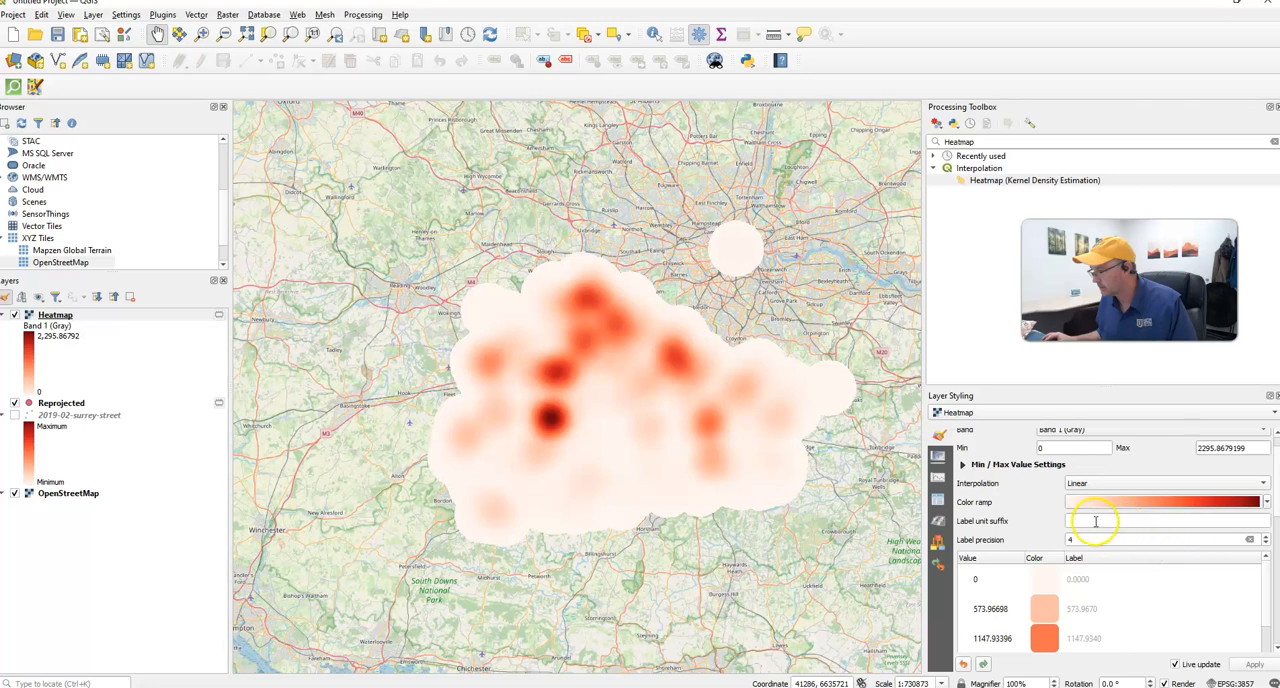
scroll(1095, 522, "up", 1)
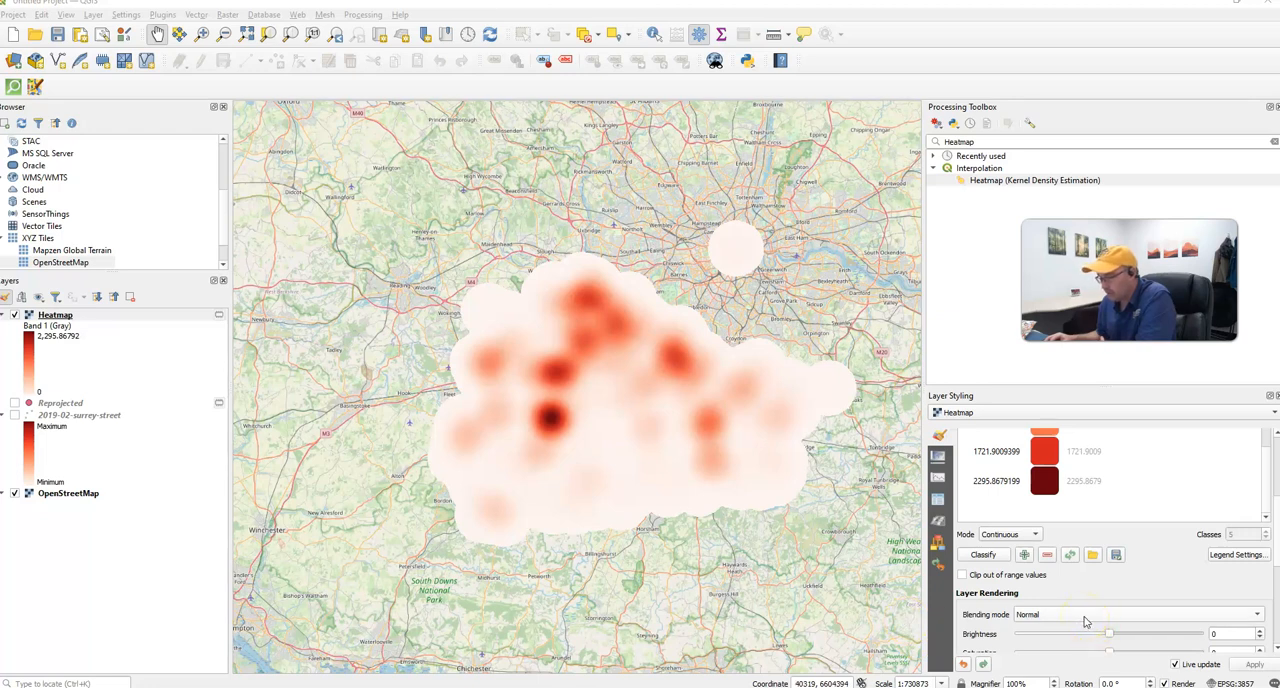
- Set the Heatmap layer's blending mode to Multiply so the basemap shows through
left_click(1085, 621)
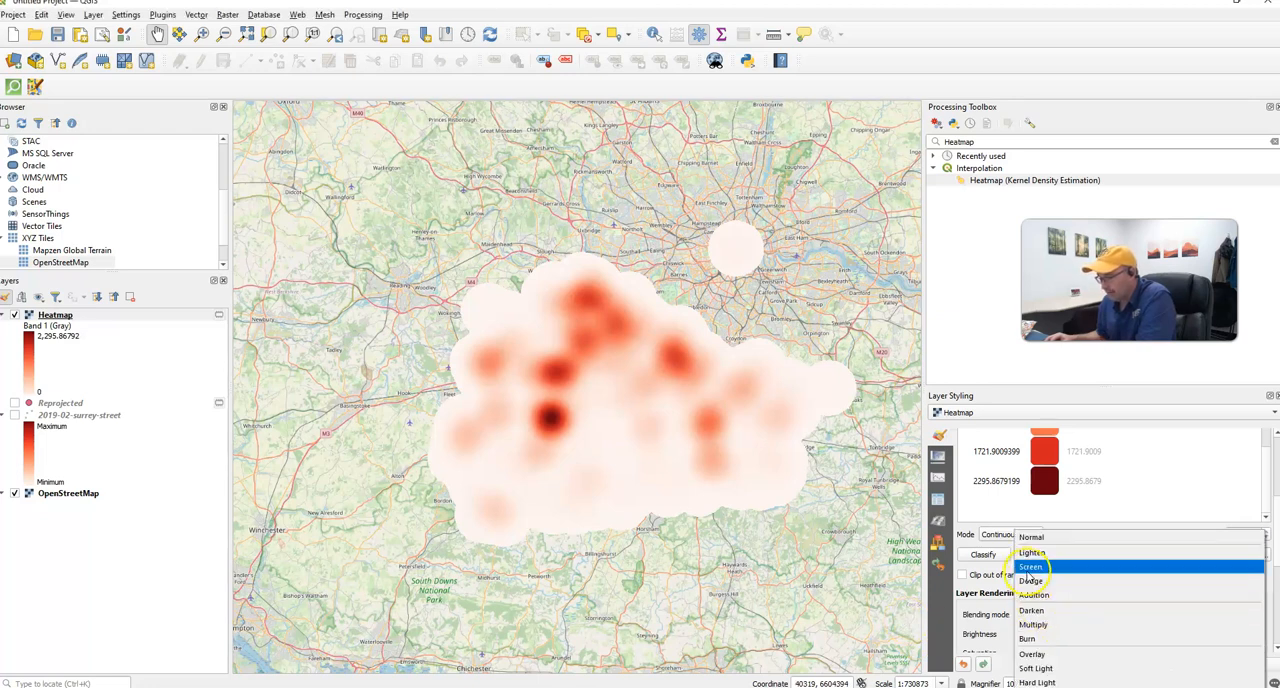
left_click(943, 592)
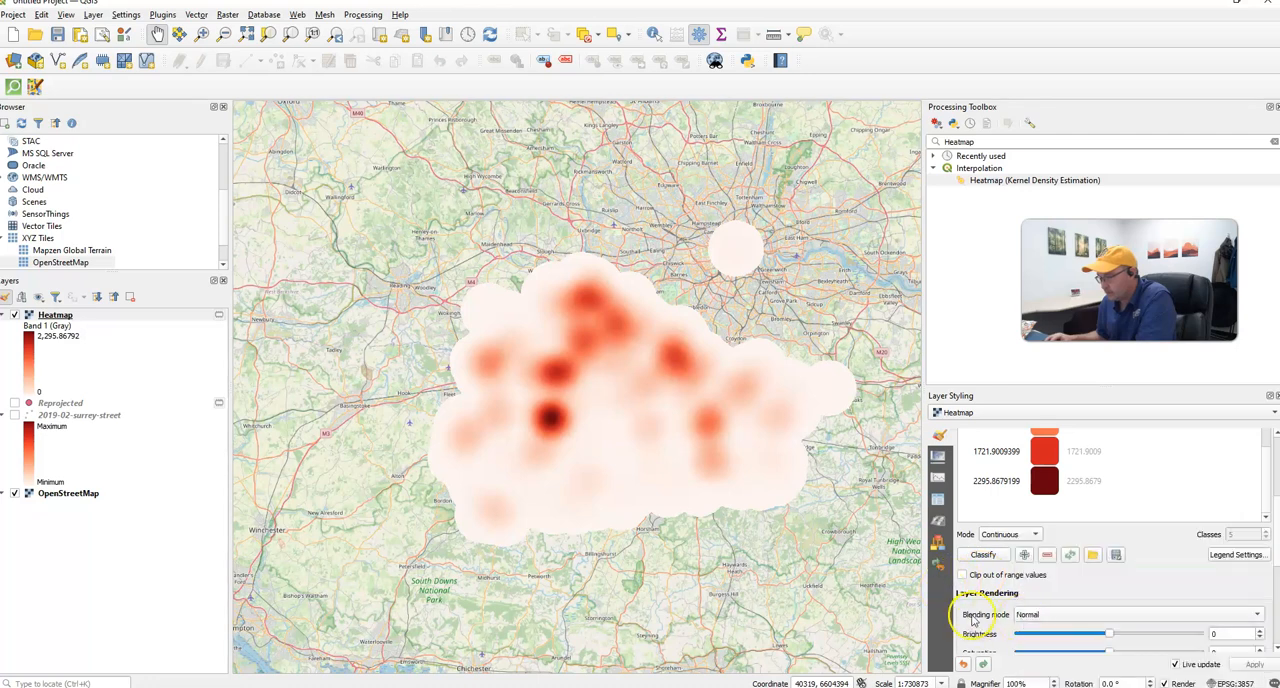
left_click(1055, 616)
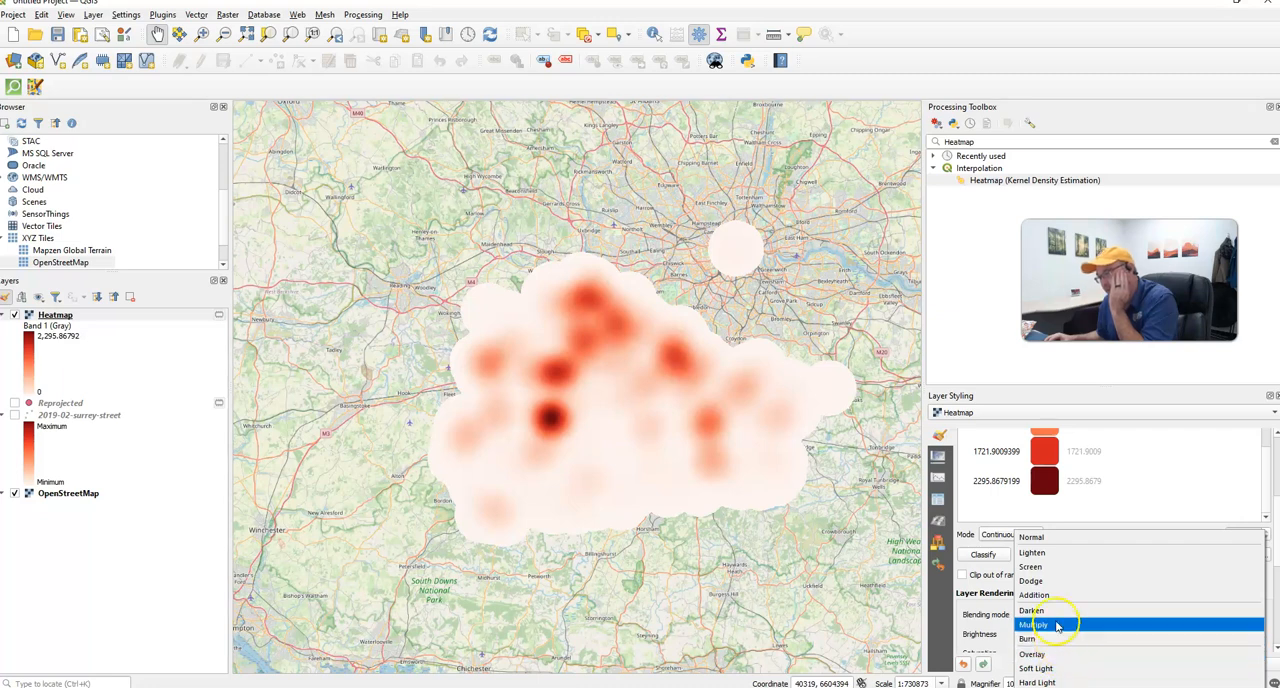
left_click(1057, 626)
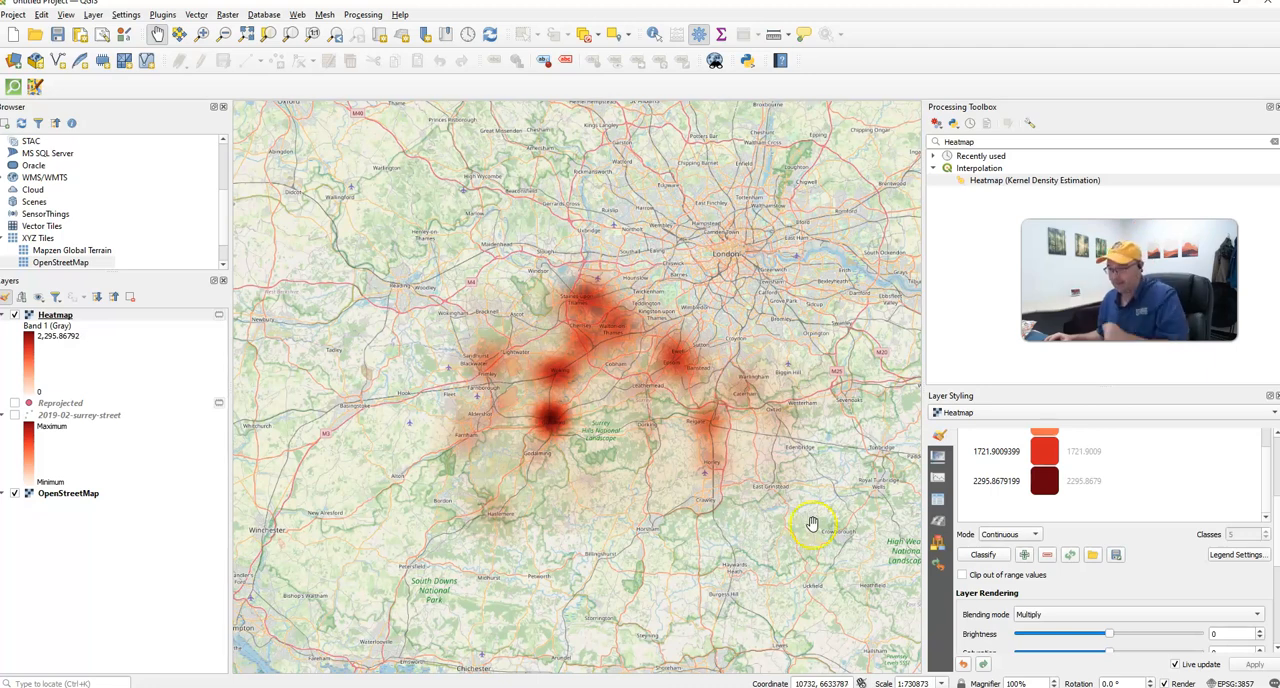
- Try about 54% opacity on the Heatmap's 1721.9009 class color, and restore it to 100%
scroll(1120, 476, "up", 2)
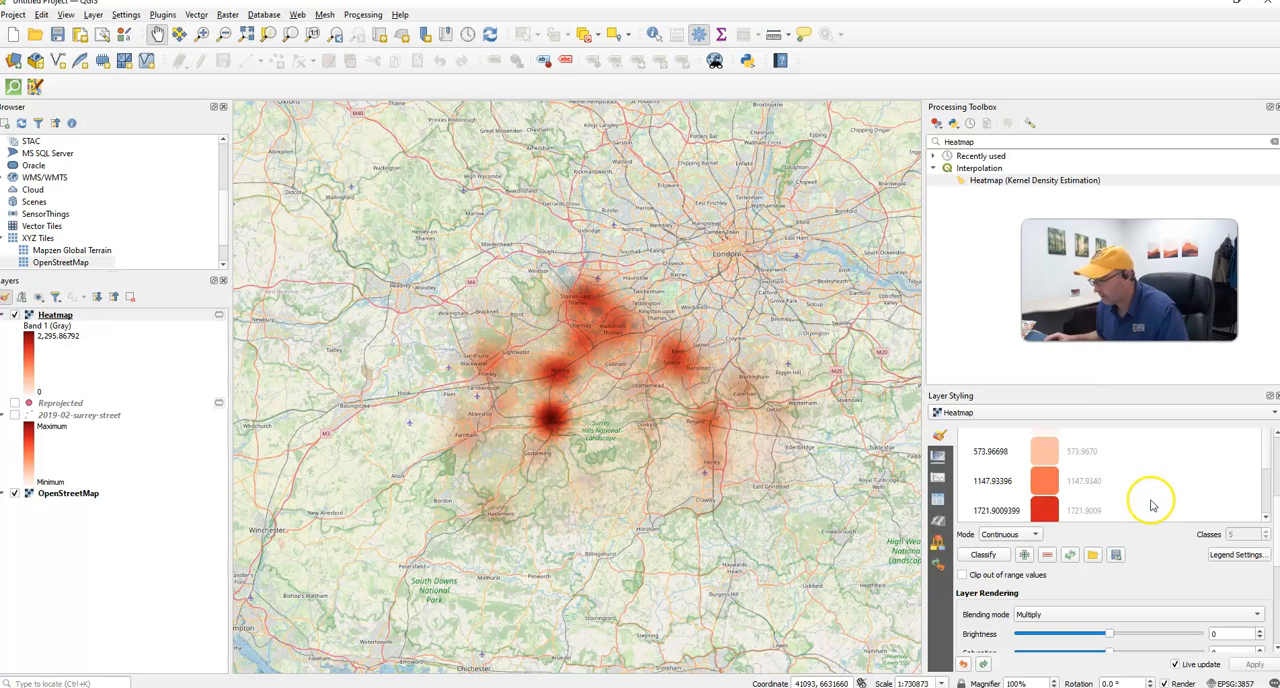
scroll(1150, 502, "up", 3)
scroll(1160, 508, "up", 2)
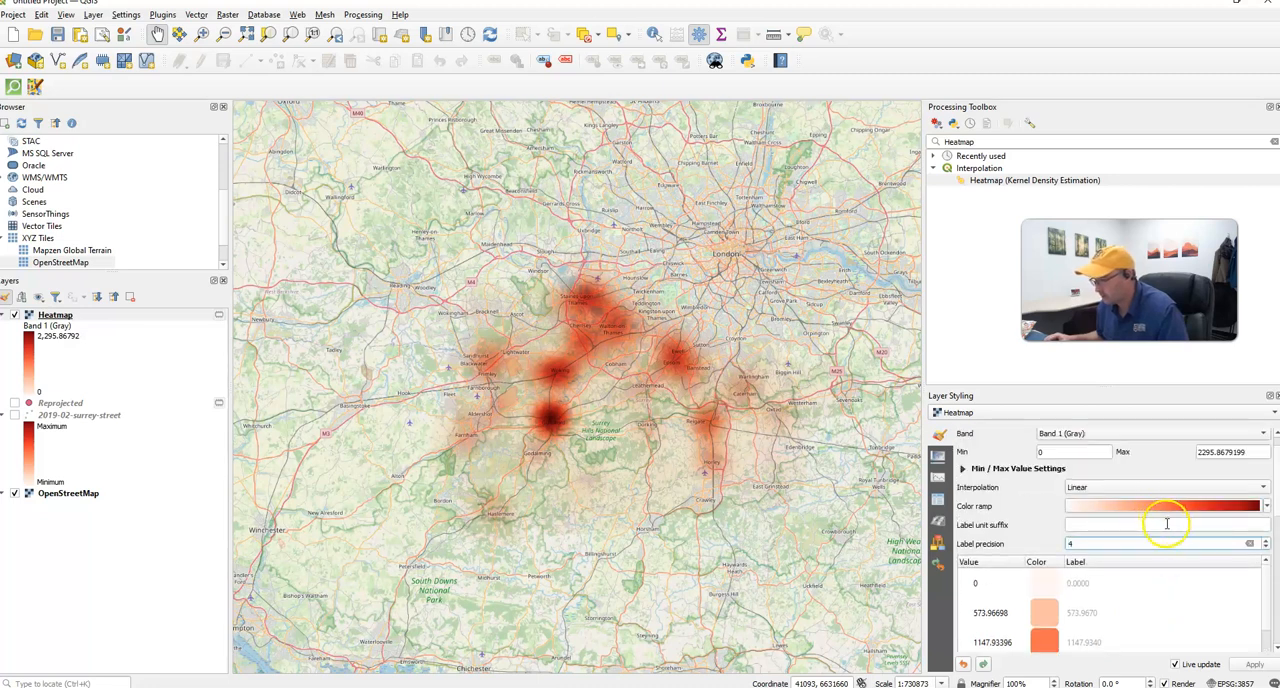
scroll(1160, 615, "down", 2)
scroll(1140, 605, "up", 2)
scroll(1148, 618, "down", 2)
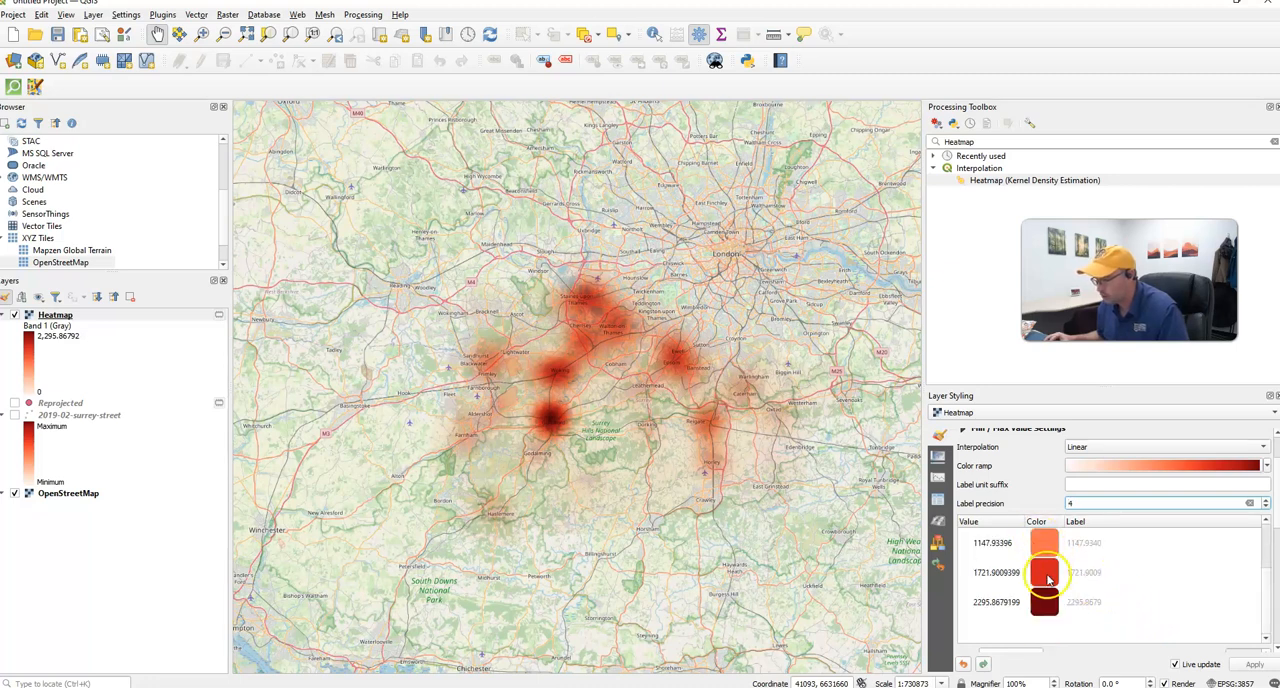
double_click(1046, 573)
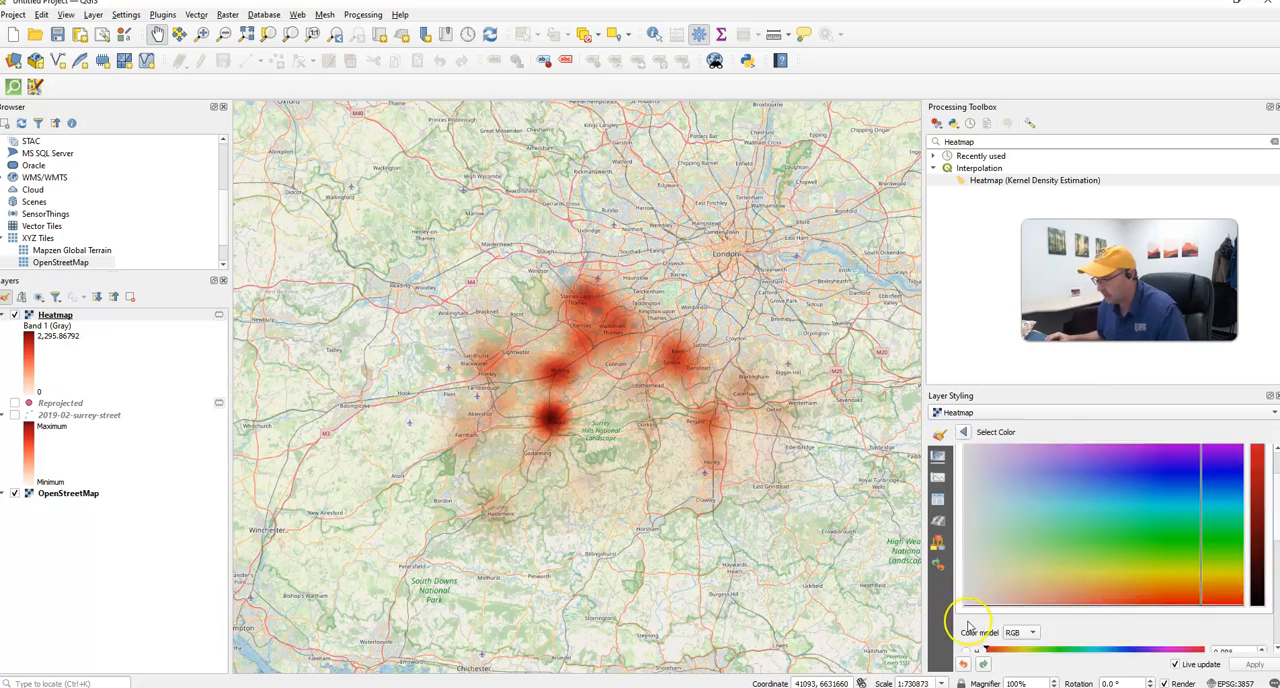
scroll(956, 628, "down", 2)
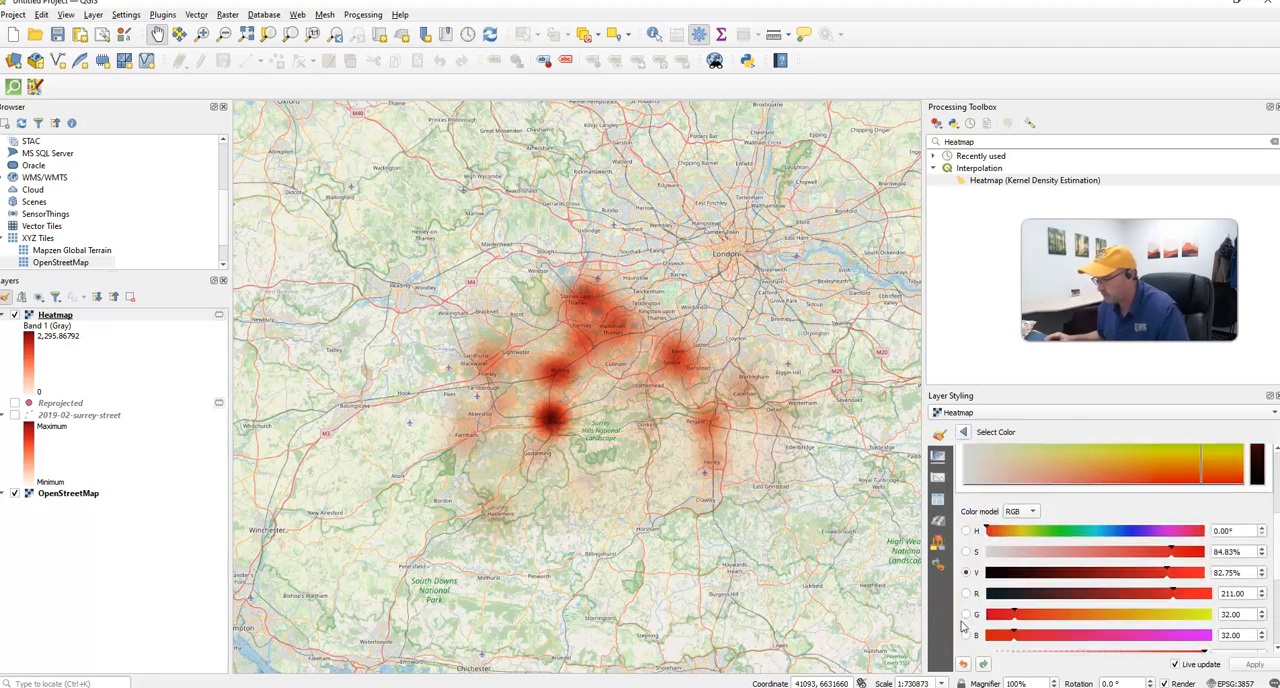
scroll(960, 626, "down", 2)
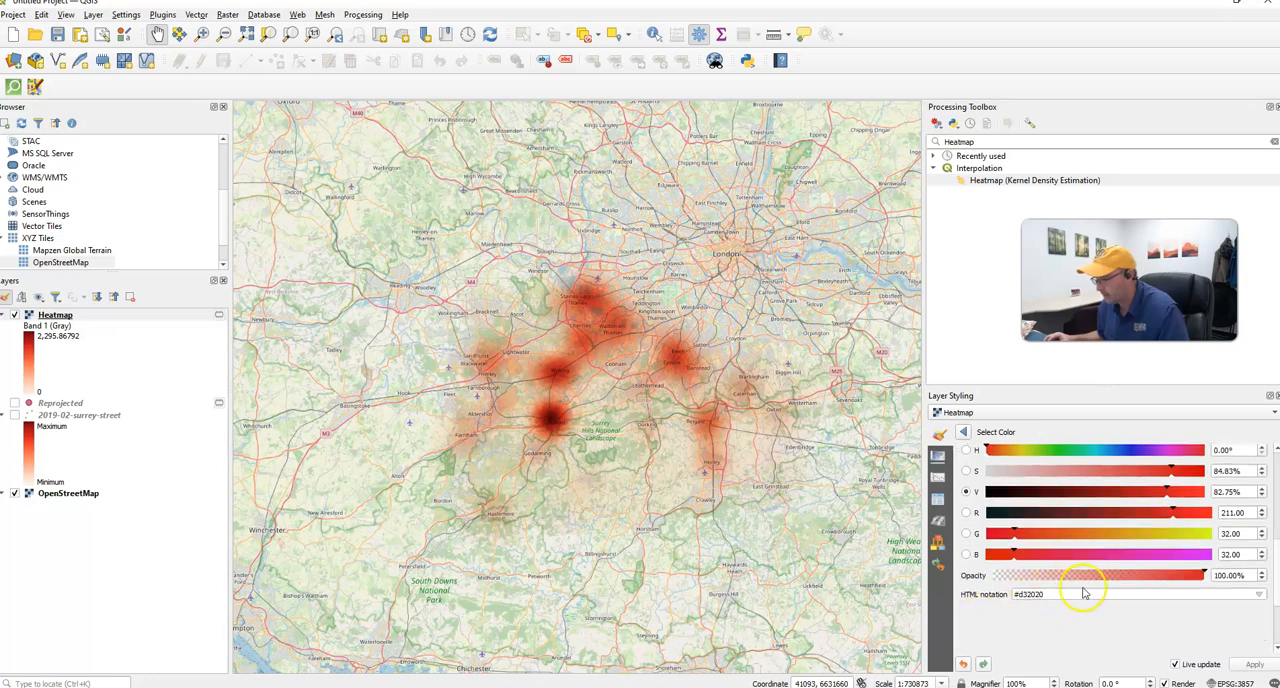
left_click_drag(1203, 575, 1107, 566)
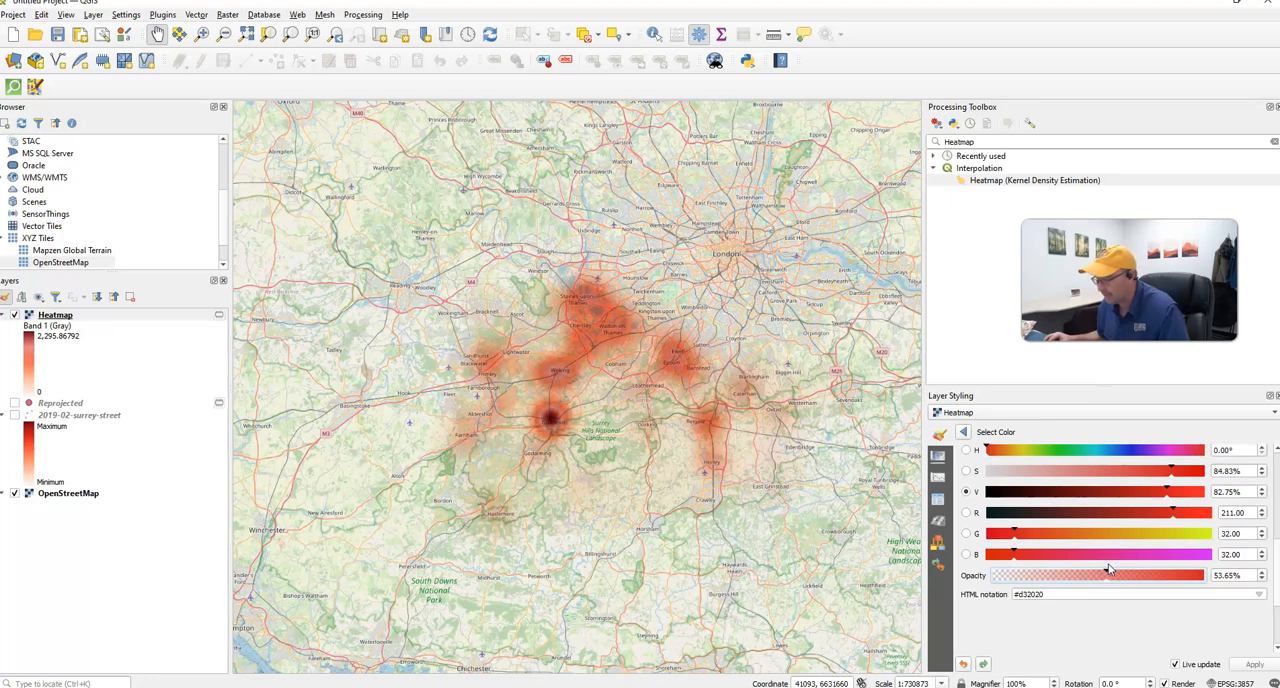
left_click_drag(1107, 575, 1211, 571)
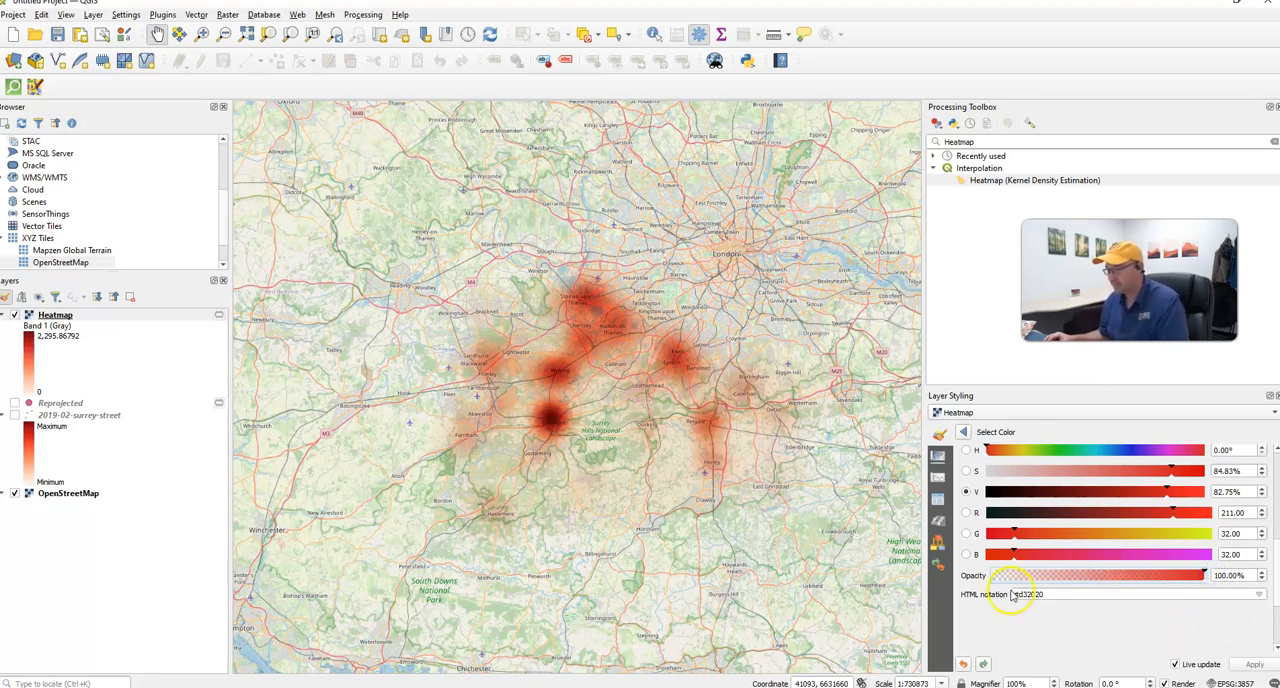
left_click(963, 432)
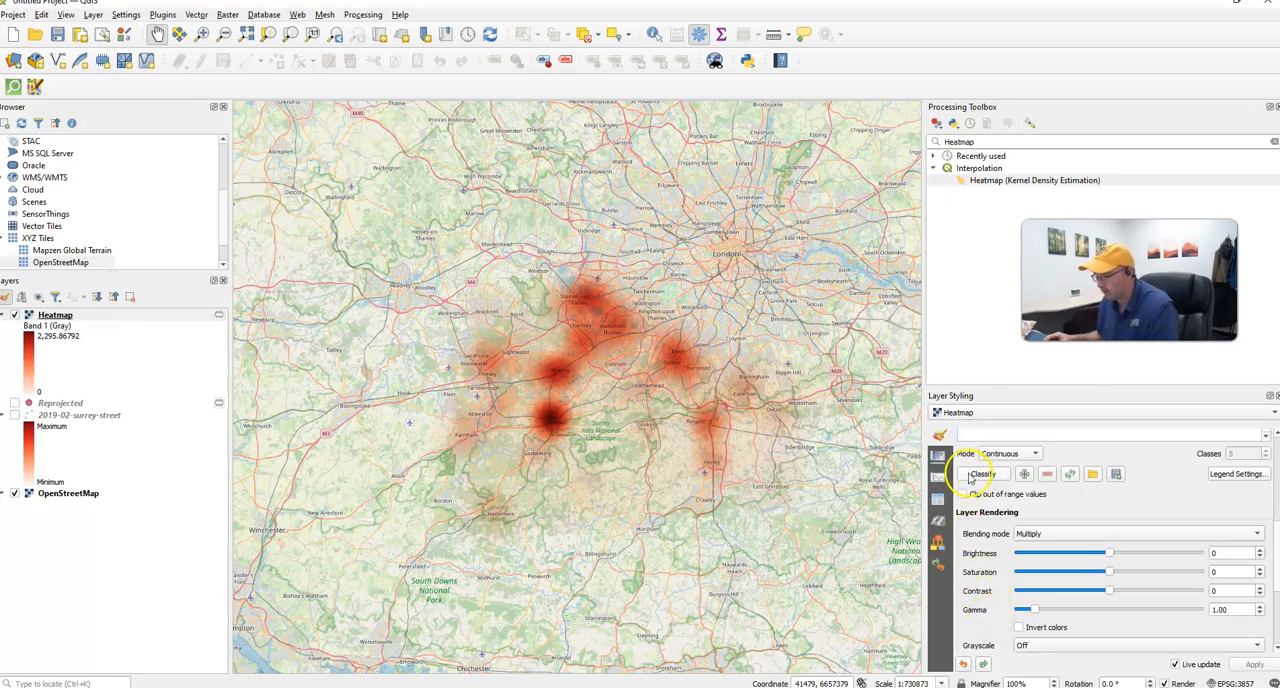
- Set the Heatmap's blending mode to Normal and try about 47% opacity on the 1721.9009 class color
left_click(1080, 533)
left_click(1035, 450)
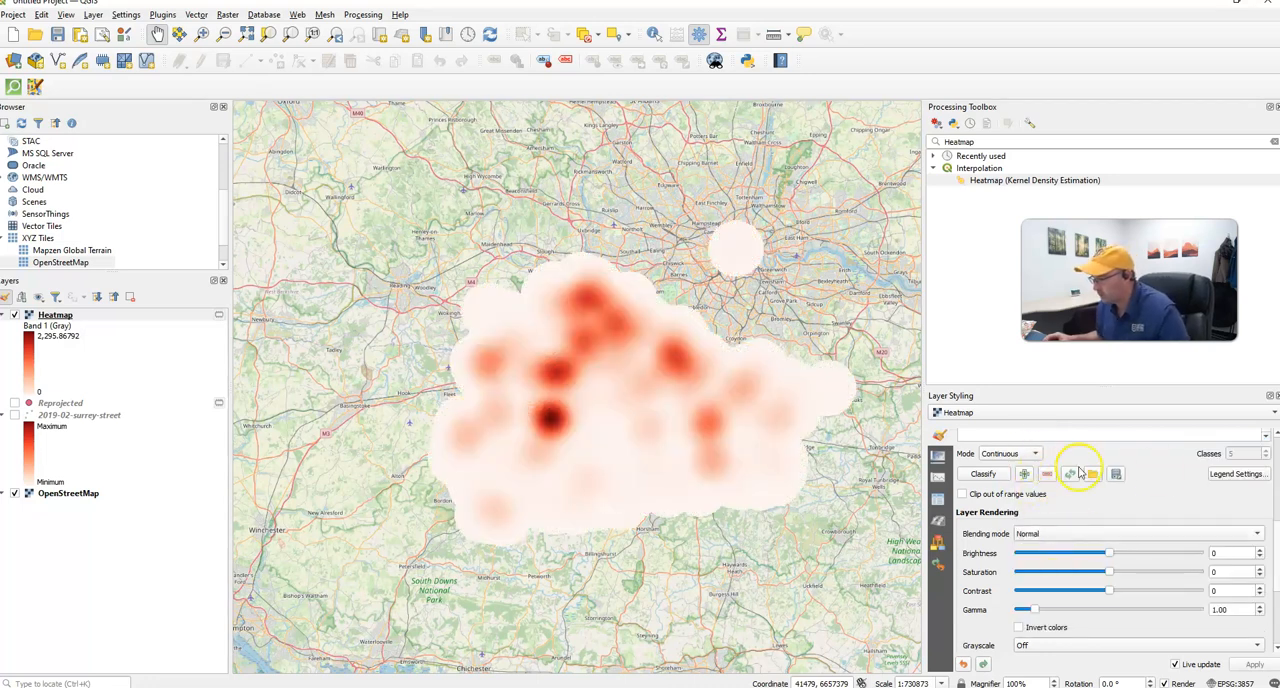
scroll(1171, 486, "up", 2)
left_click(1046, 515)
double_click(1046, 515)
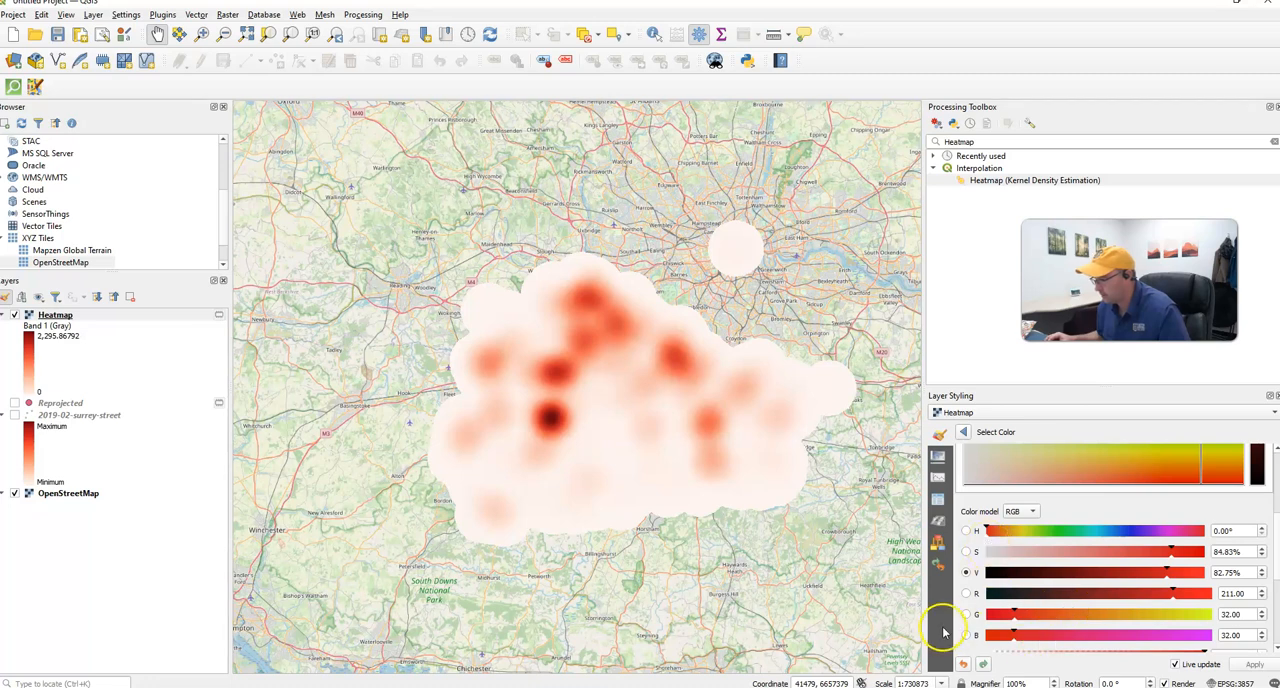
scroll(953, 627, "down", 2)
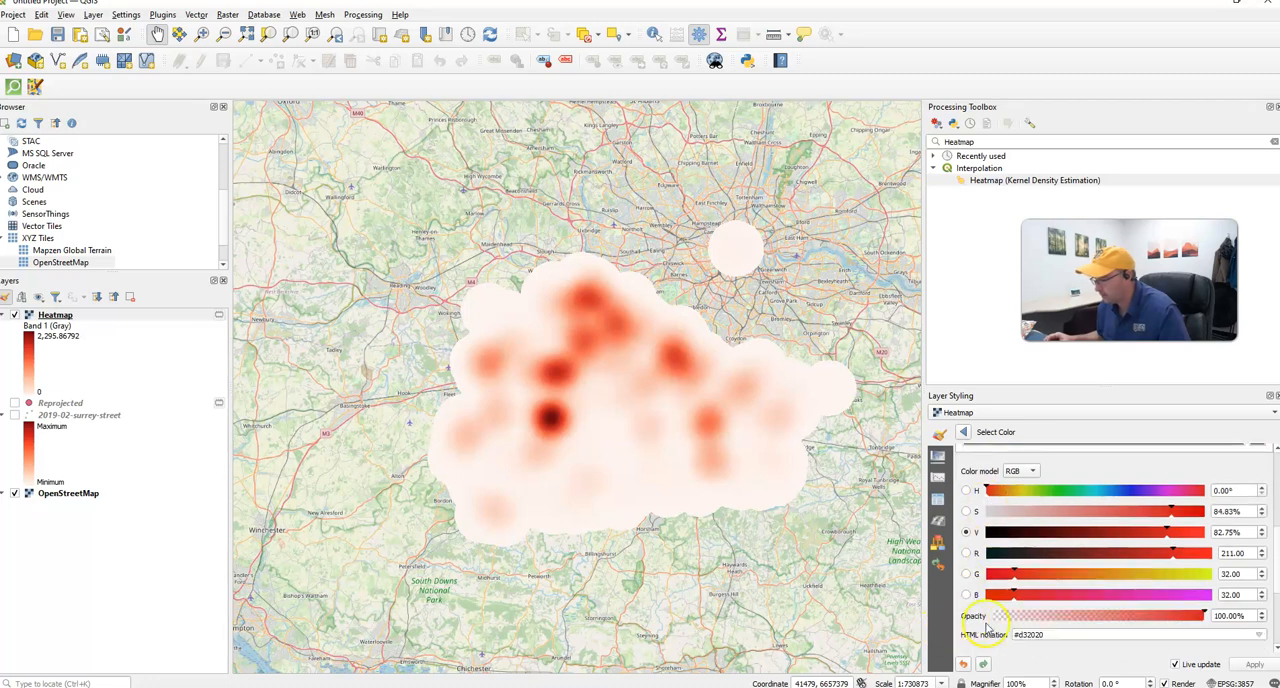
left_click_drag(1204, 615, 1095, 612)
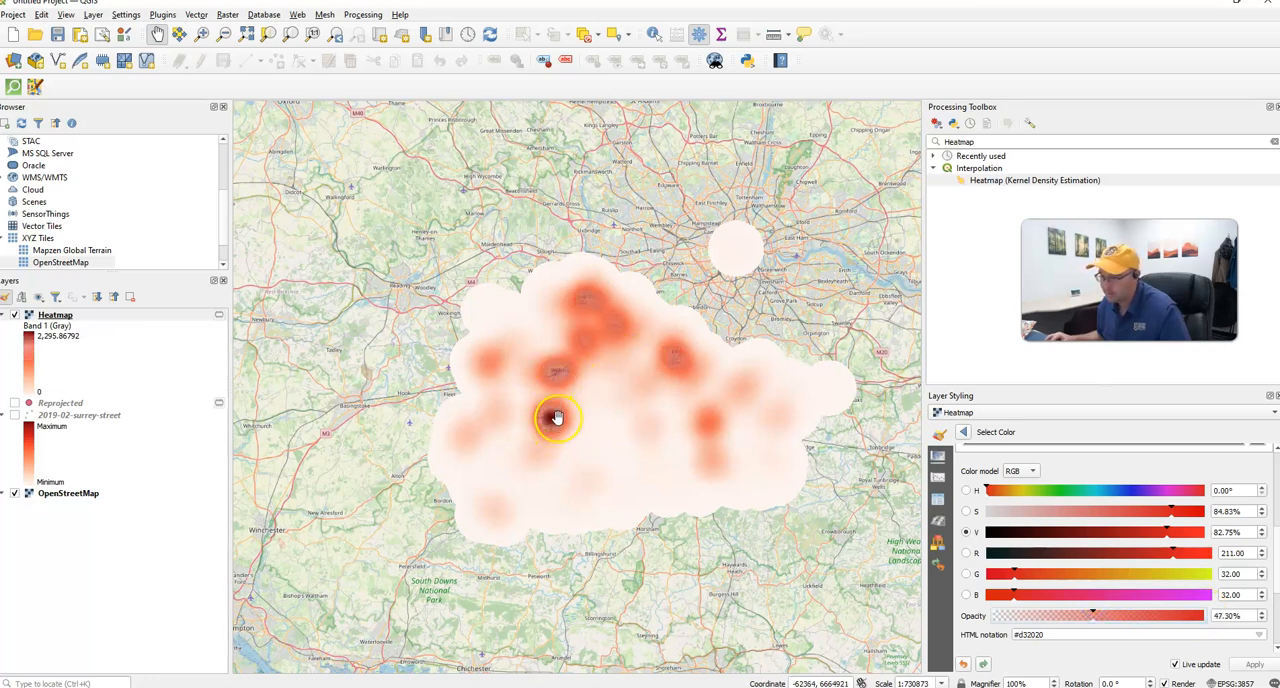
scroll(1248, 470, "up", 2)
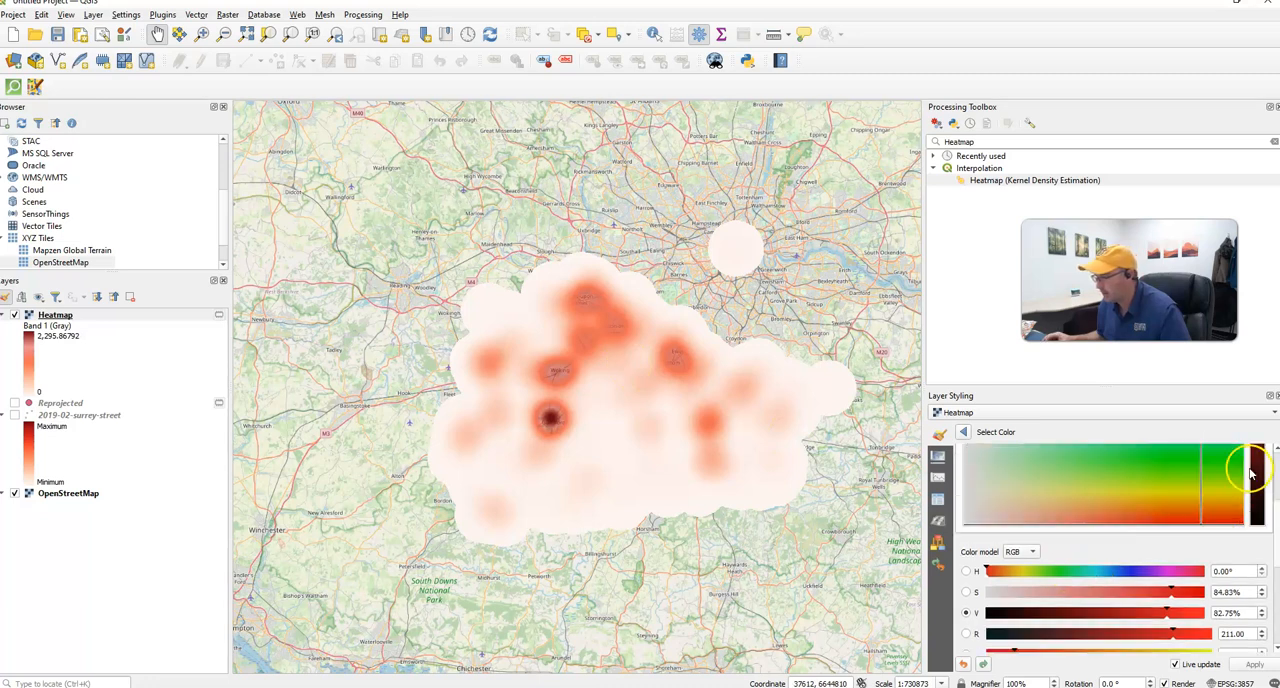
scroll(1250, 474, "up", 3)
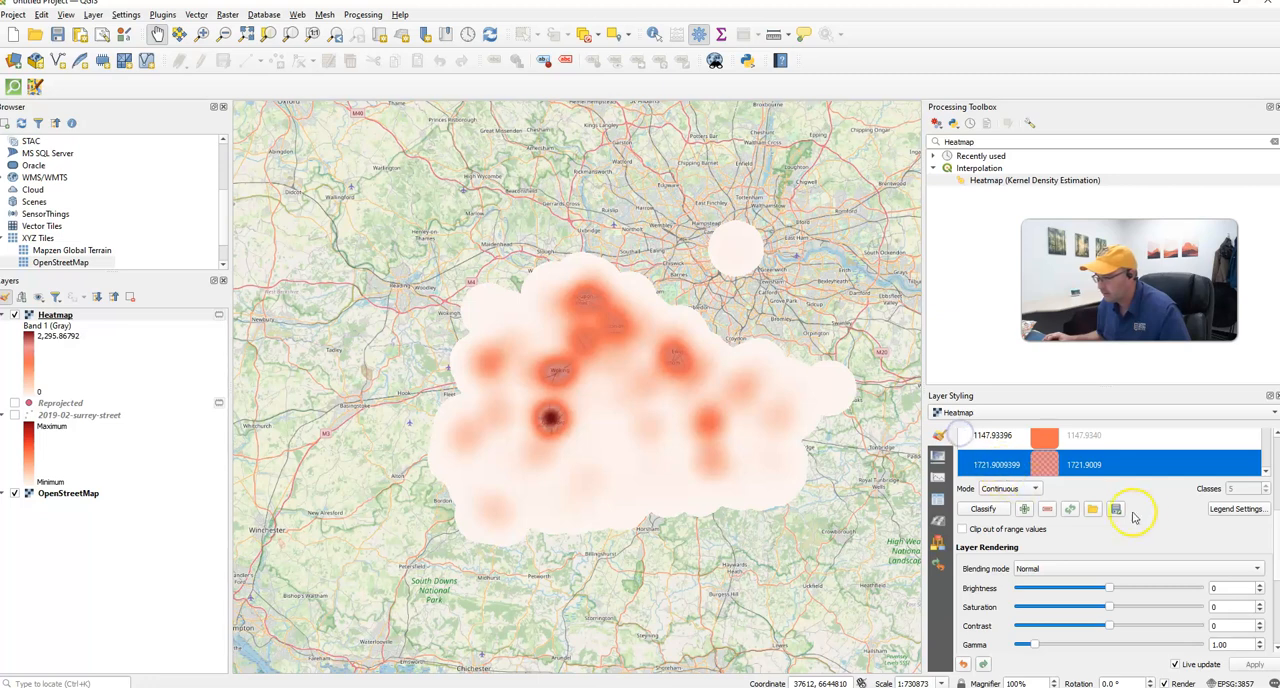
- Try about 51% opacity on the color of the Heatmap's lowest class, value 0
scroll(1134, 512, "up", 2)
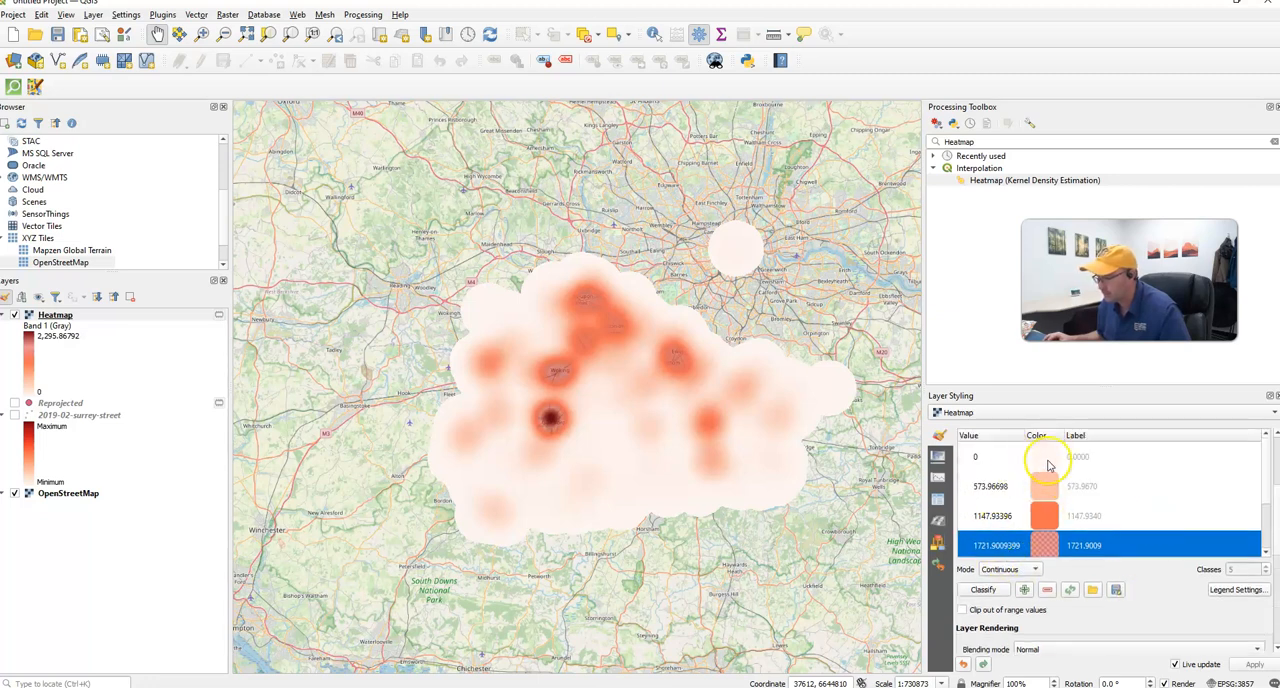
double_click(1040, 466)
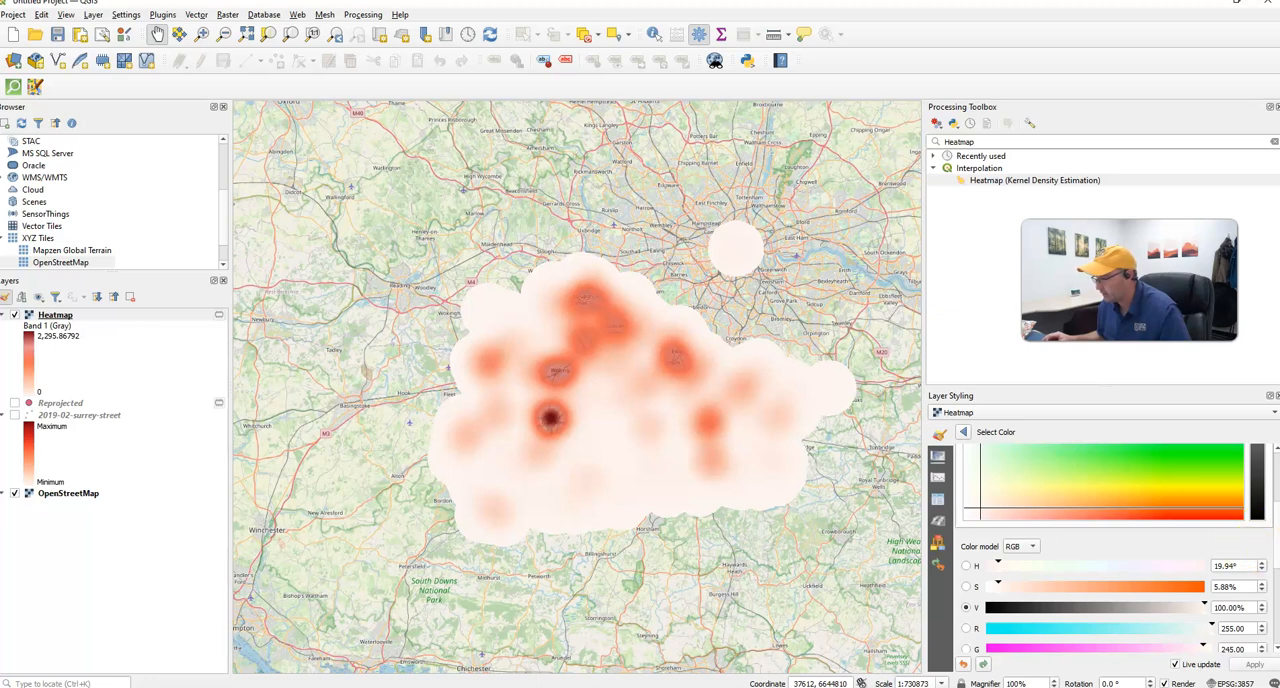
scroll(1275, 548, "down", 3)
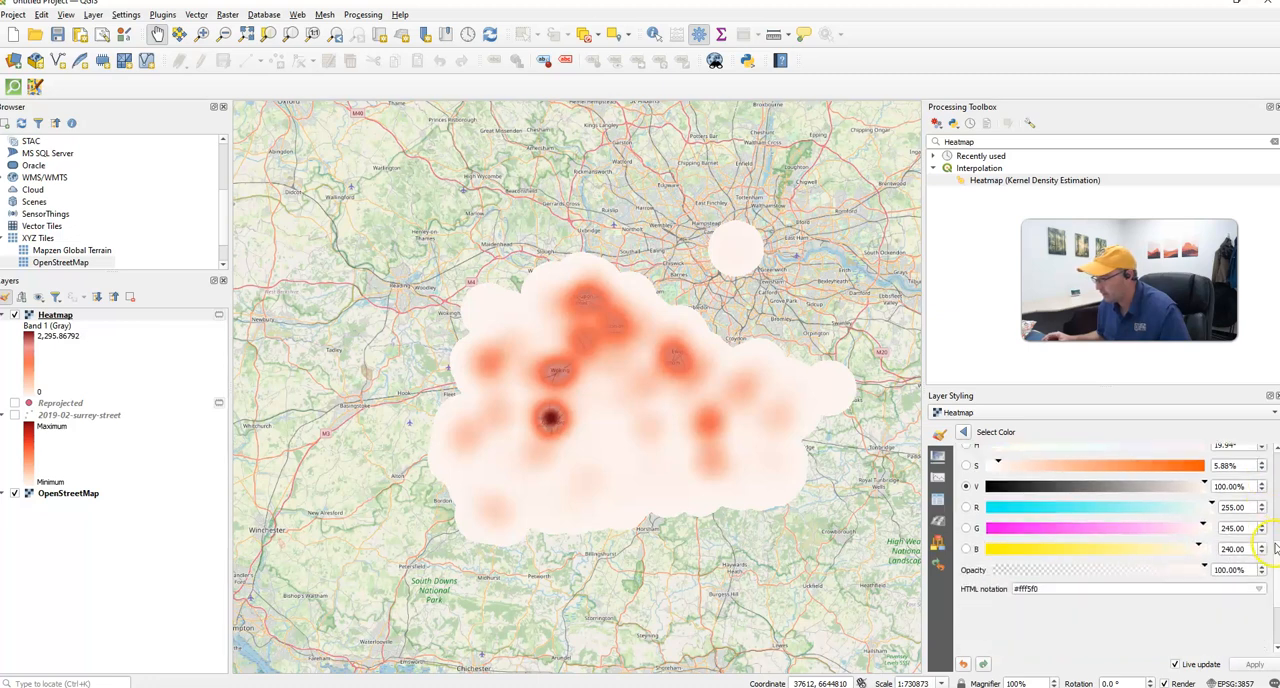
left_click(1100, 569)
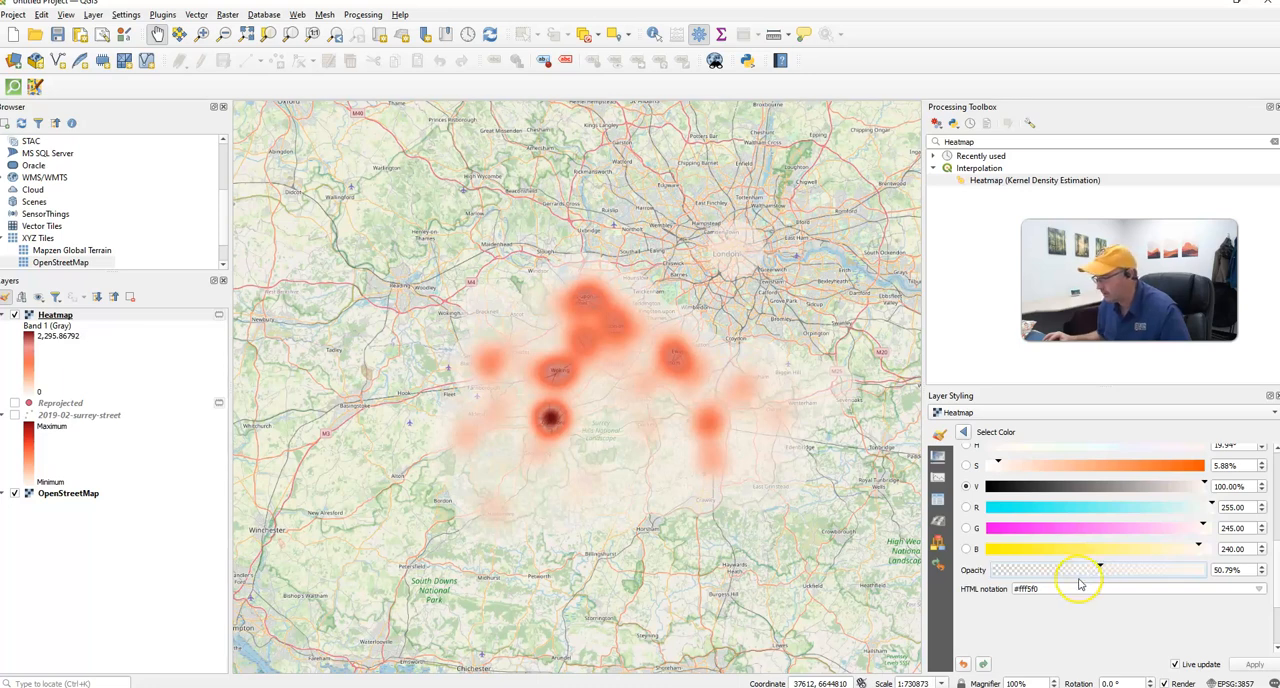
left_click(962, 431)
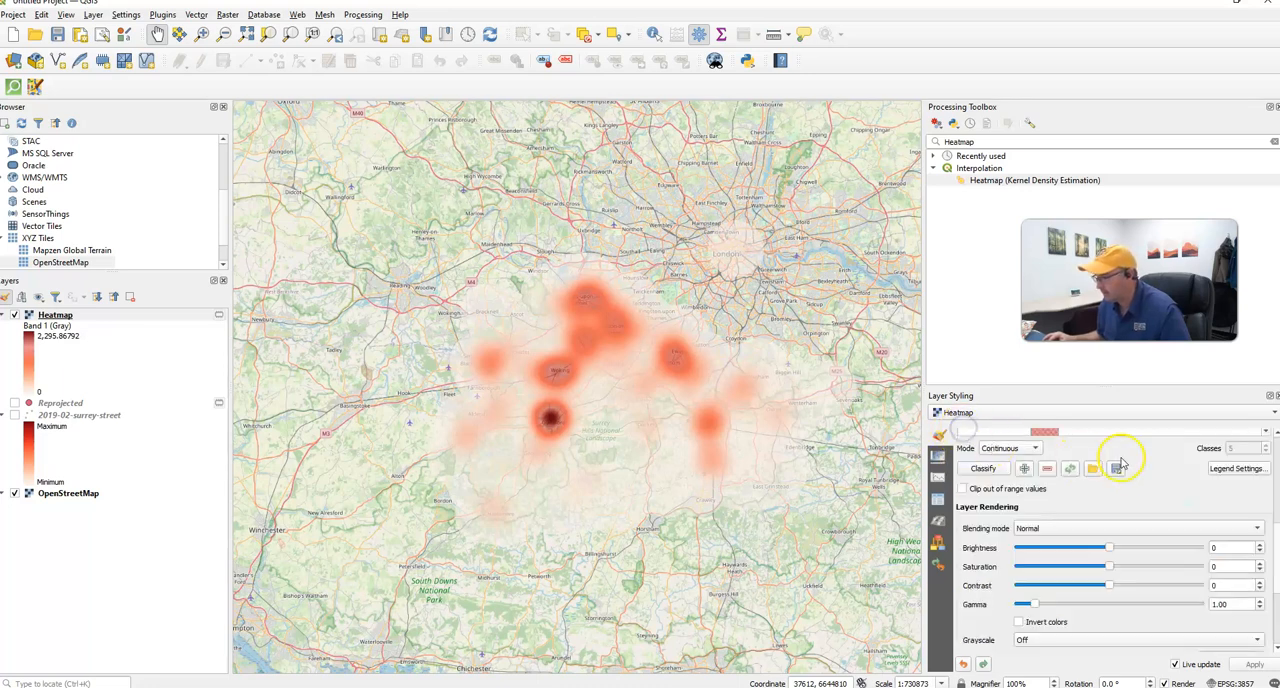
- Try about 48% opacity on the color of the Heatmap's 1147.9340 class
double_click(1038, 472)
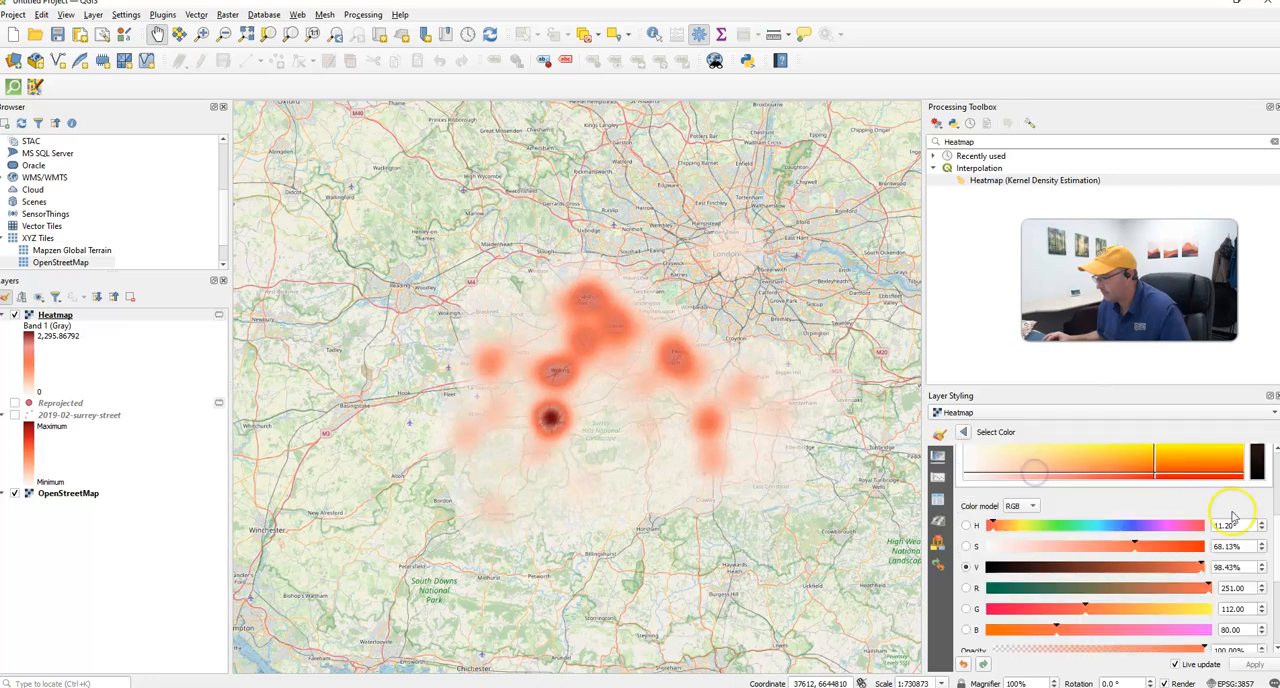
scroll(1260, 528, "down", 5)
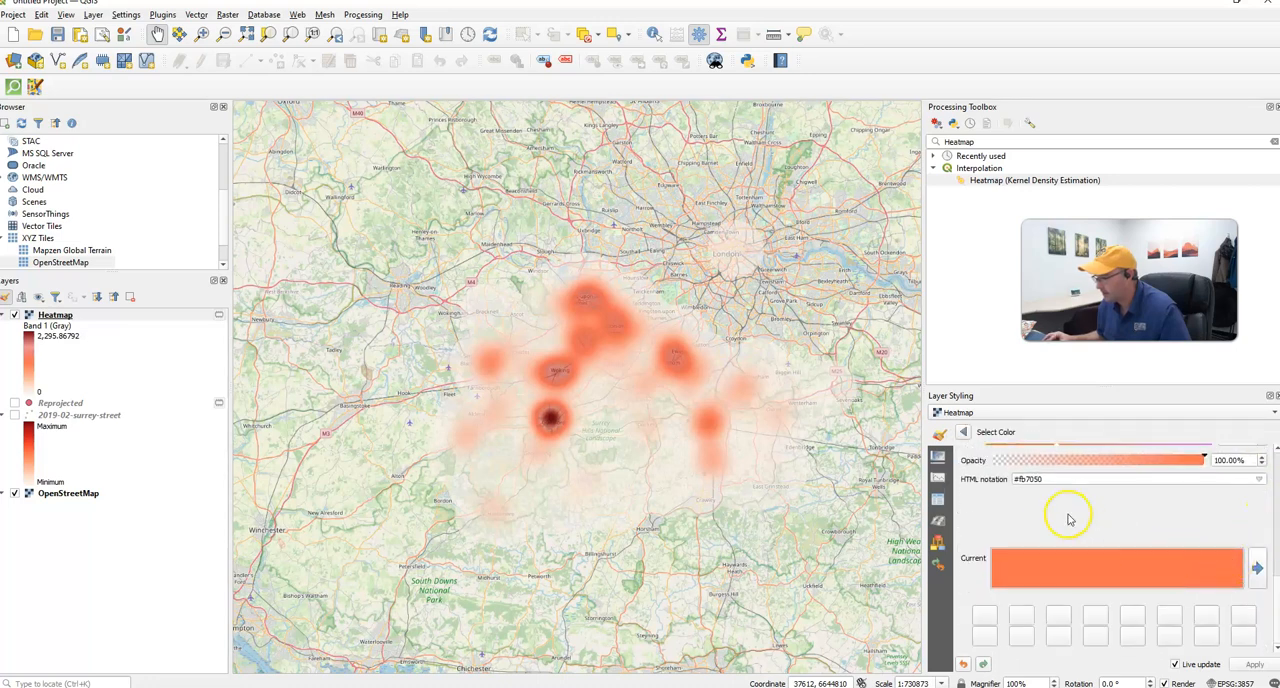
left_click(1097, 459)
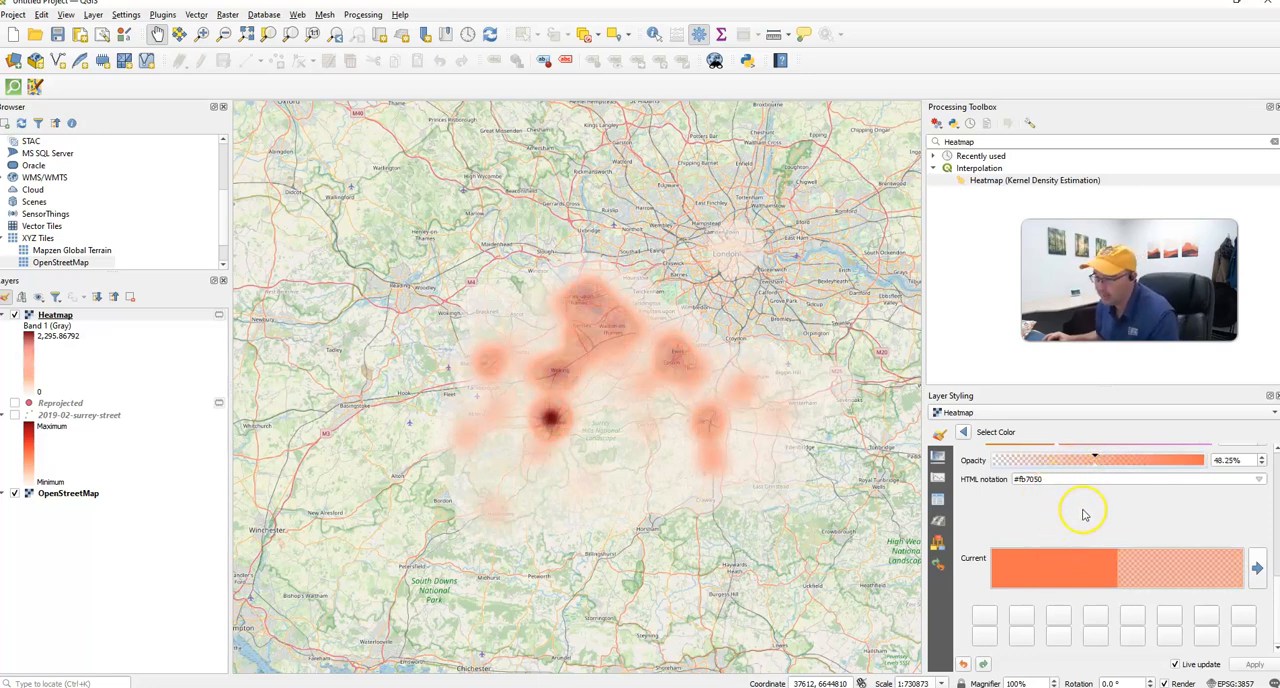
scroll(1137, 520, "up", 5)
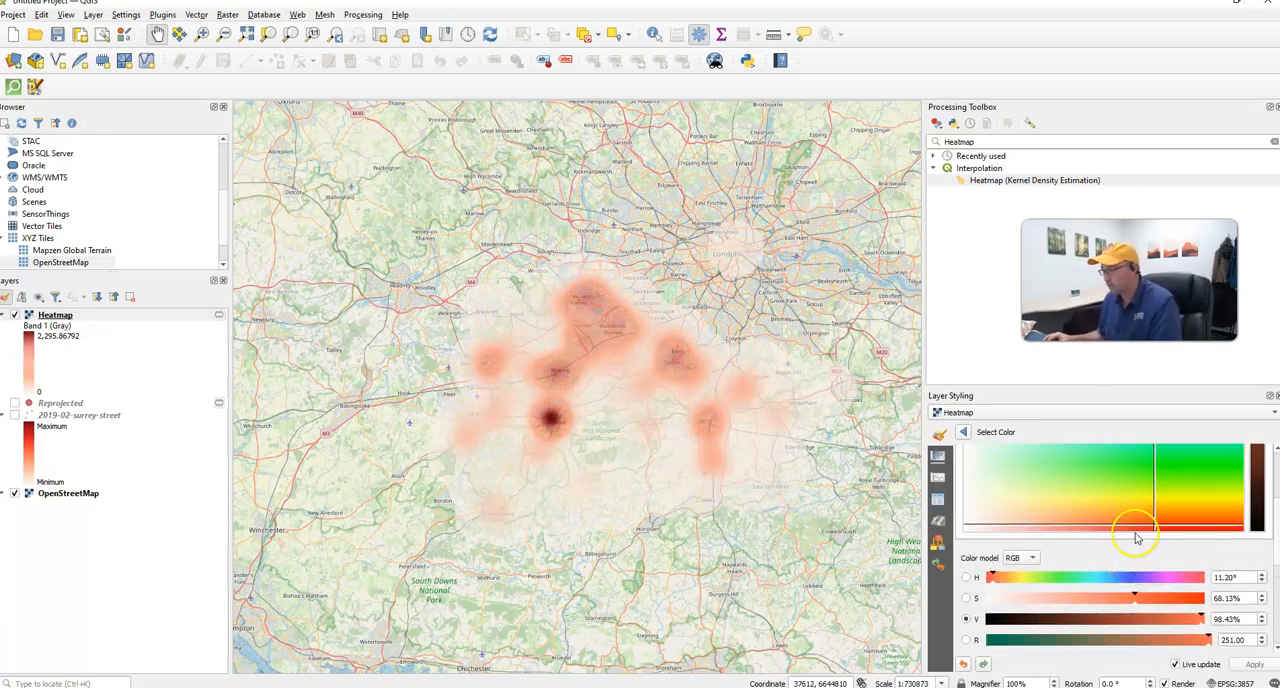
scroll(1137, 537, "up", 3)
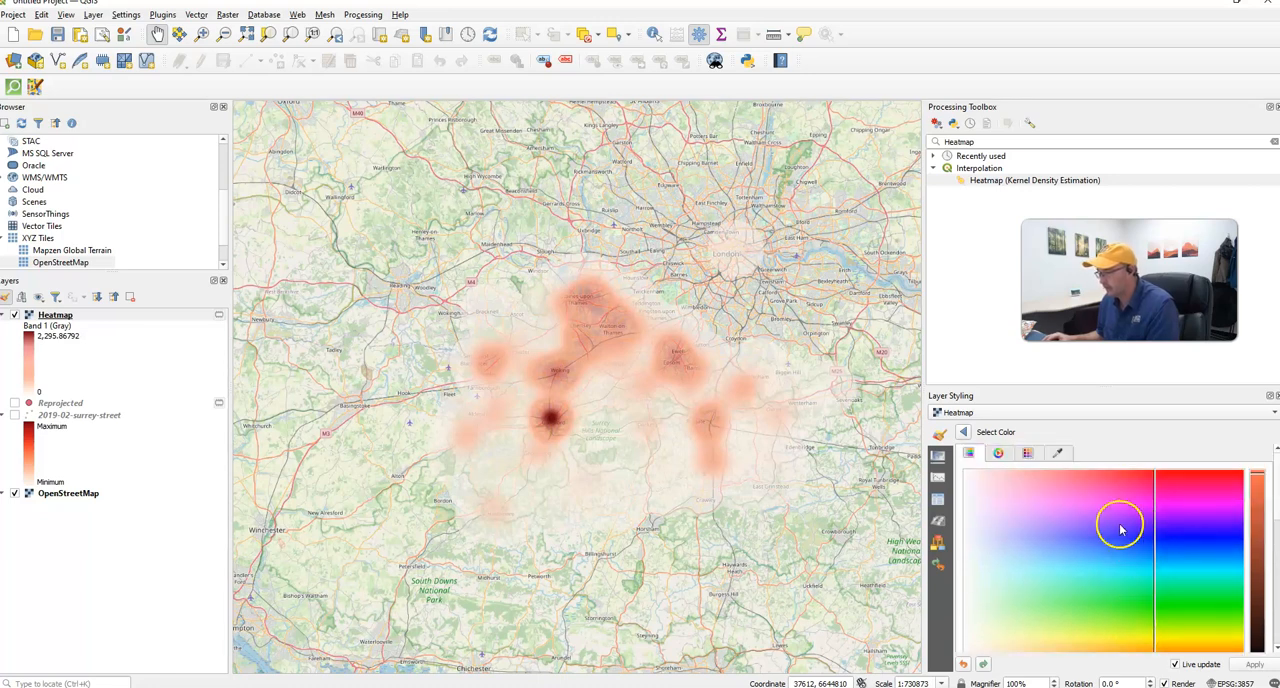
- Undo the class color opacity changes and set the Heatmap's blending mode back to Multiply
left_click(963, 664)
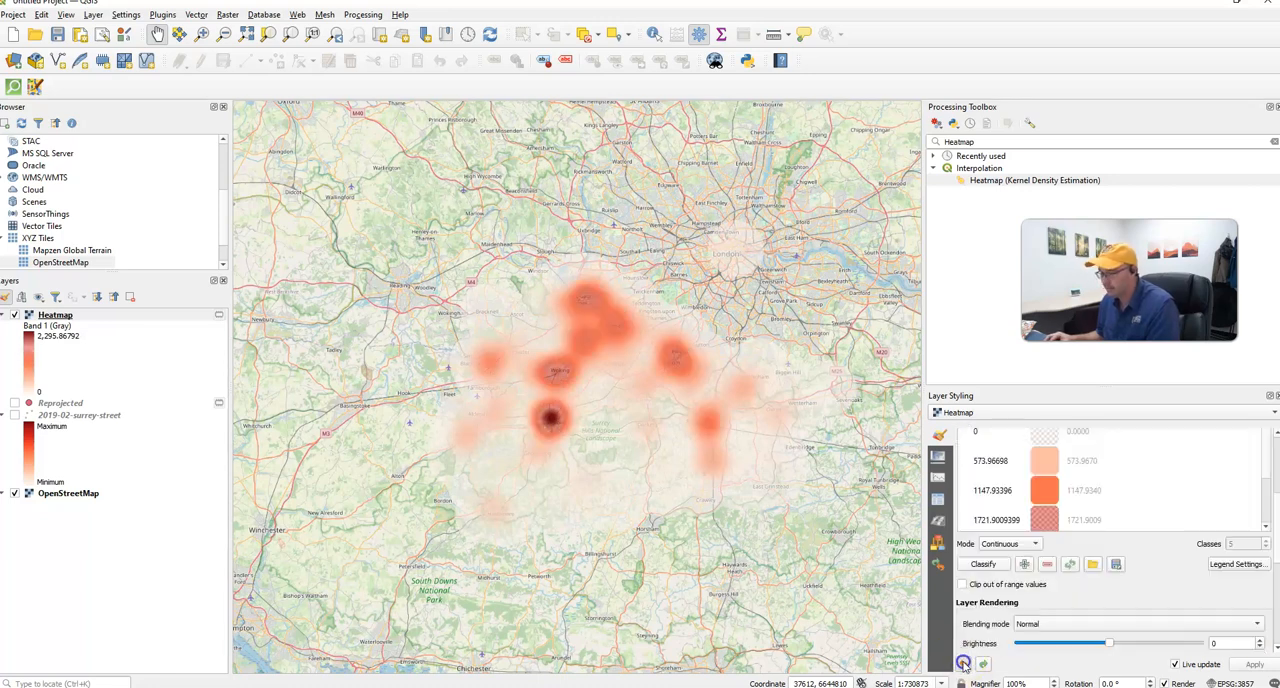
left_click(963, 664)
left_click(963, 664)
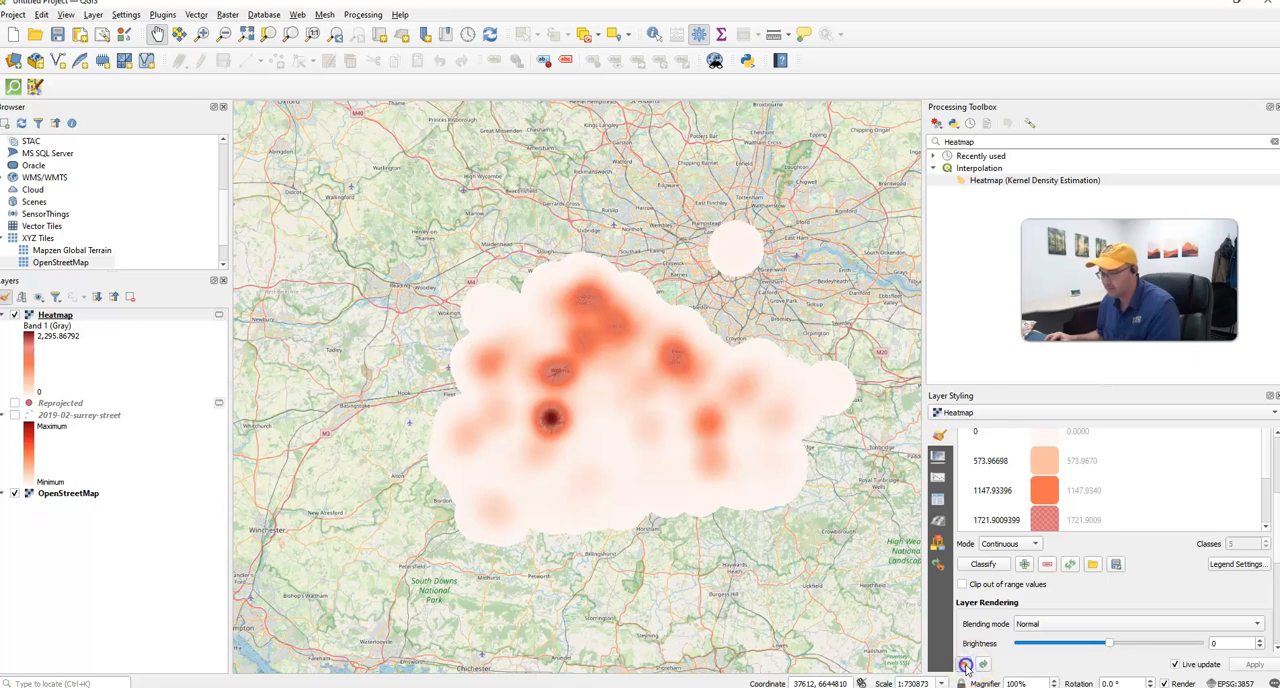
left_click(964, 664)
left_click(1075, 621)
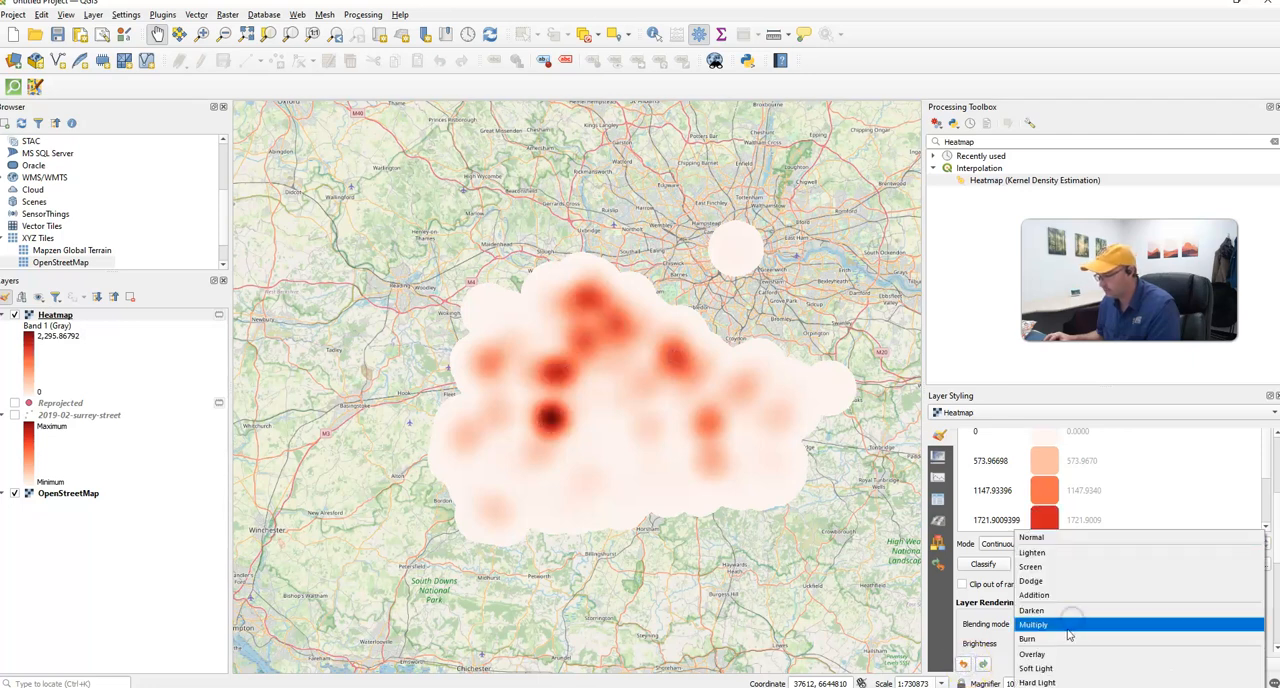
left_click(1061, 624)
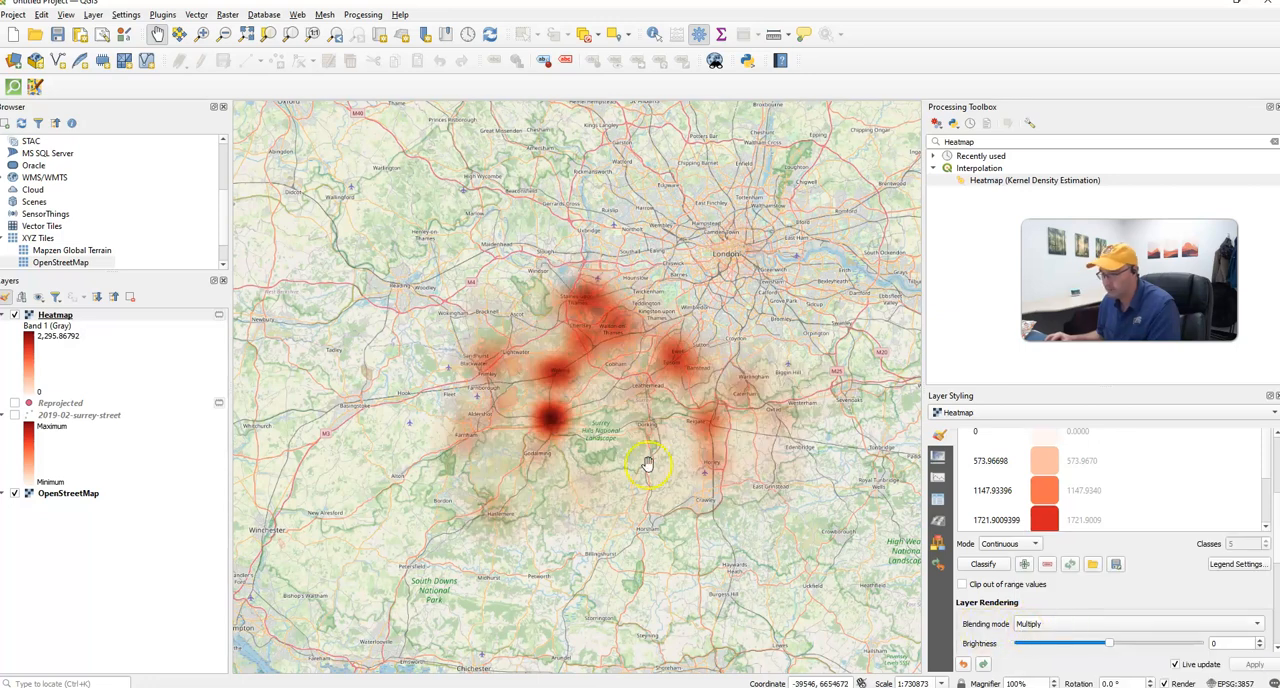